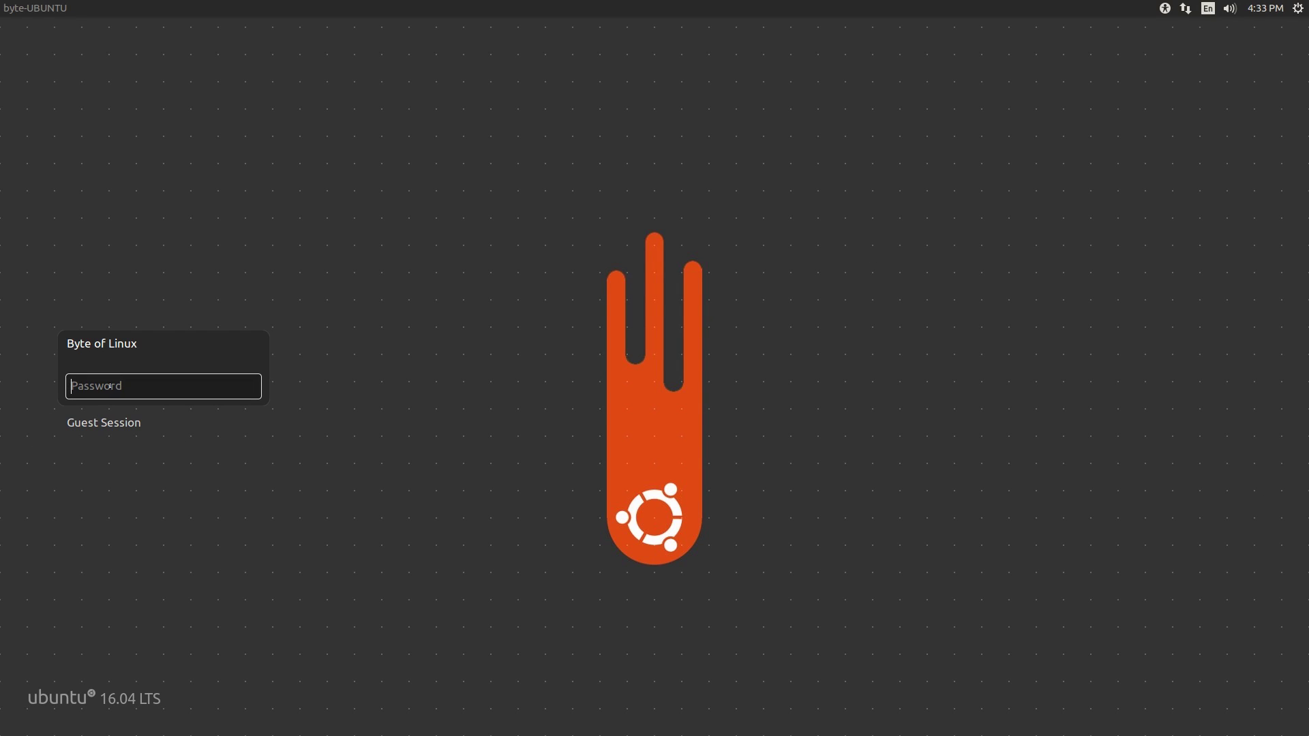
# - Log in by entering the account password at the login screen
pyautogui.write('•••••••••••')
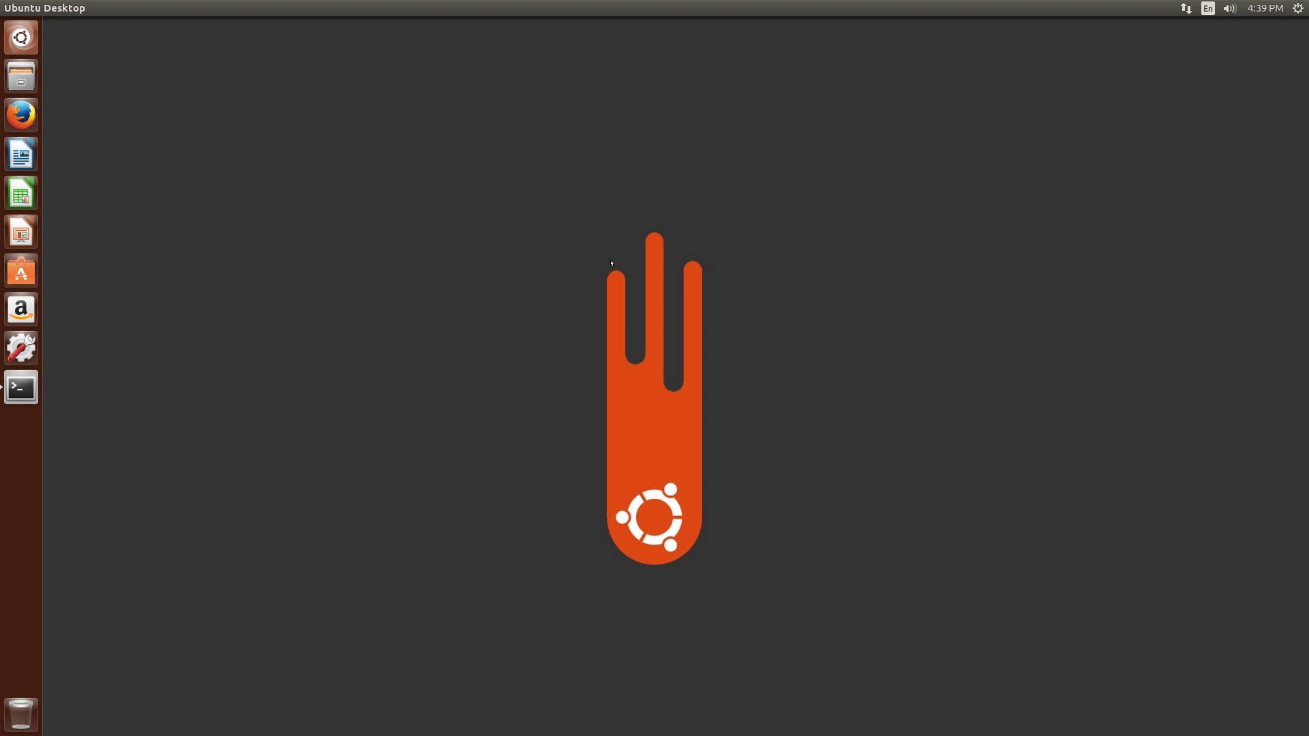
# - Search Ubuntu Software for 'tweak tool' and open the Unity Tweak Tool details page
pyautogui.moveTo(621, 299); pyautogui.dragTo(714, 582)
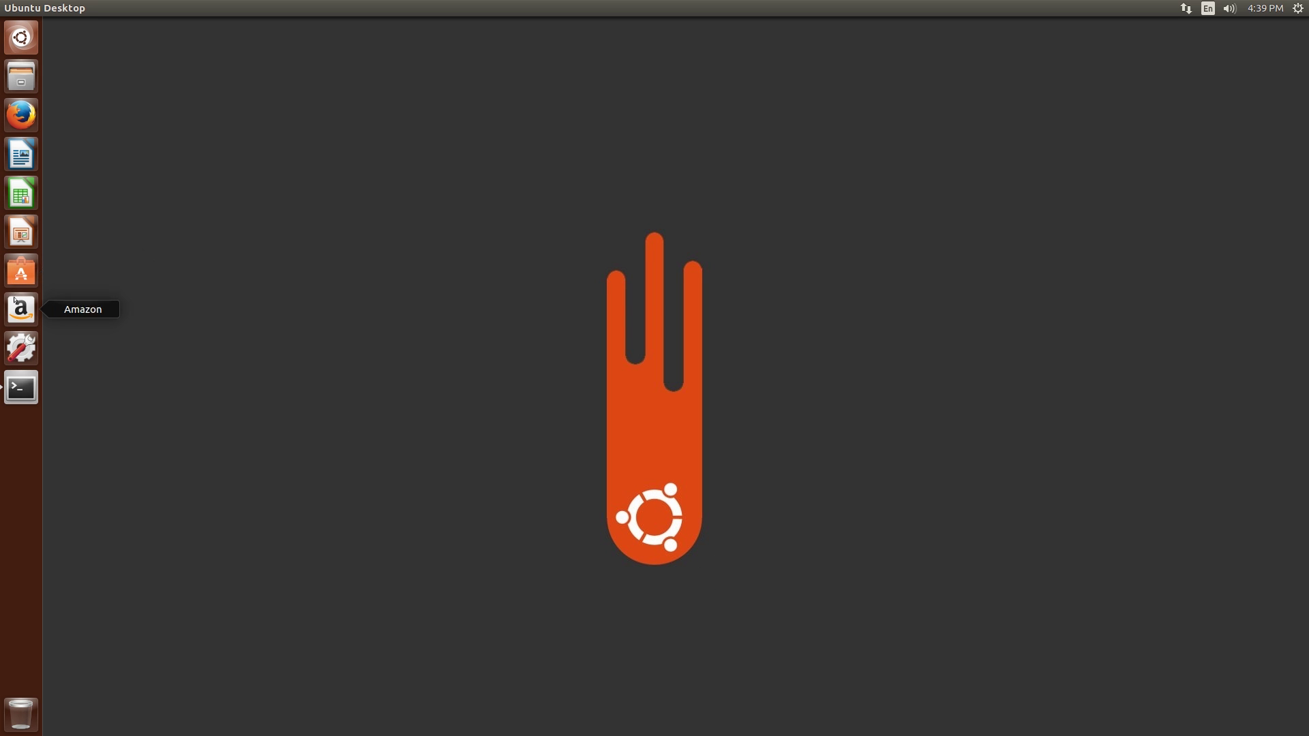
pyautogui.click(20, 271)
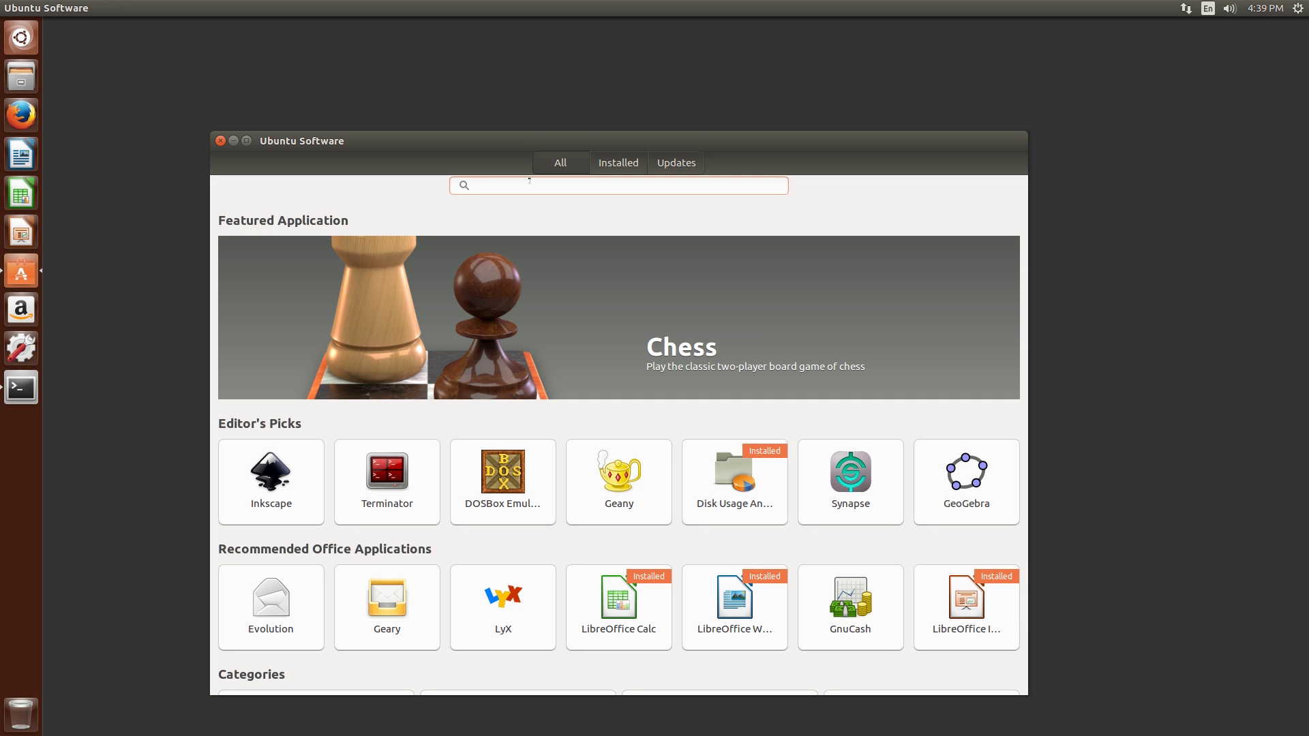
pyautogui.write('tweakto')
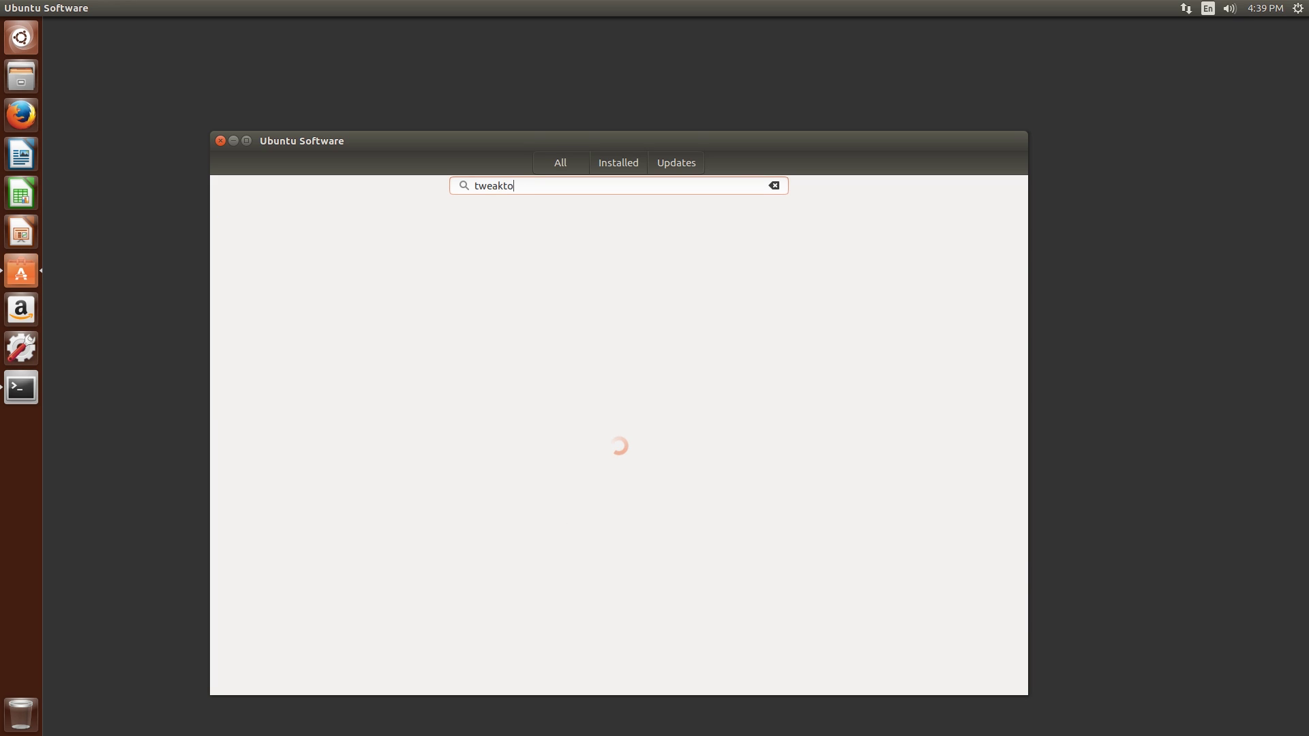
pyautogui.press('BackSpace')
pyautogui.press('BackSpace')
pyautogui.write('tool')
pyautogui.click(443, 215)
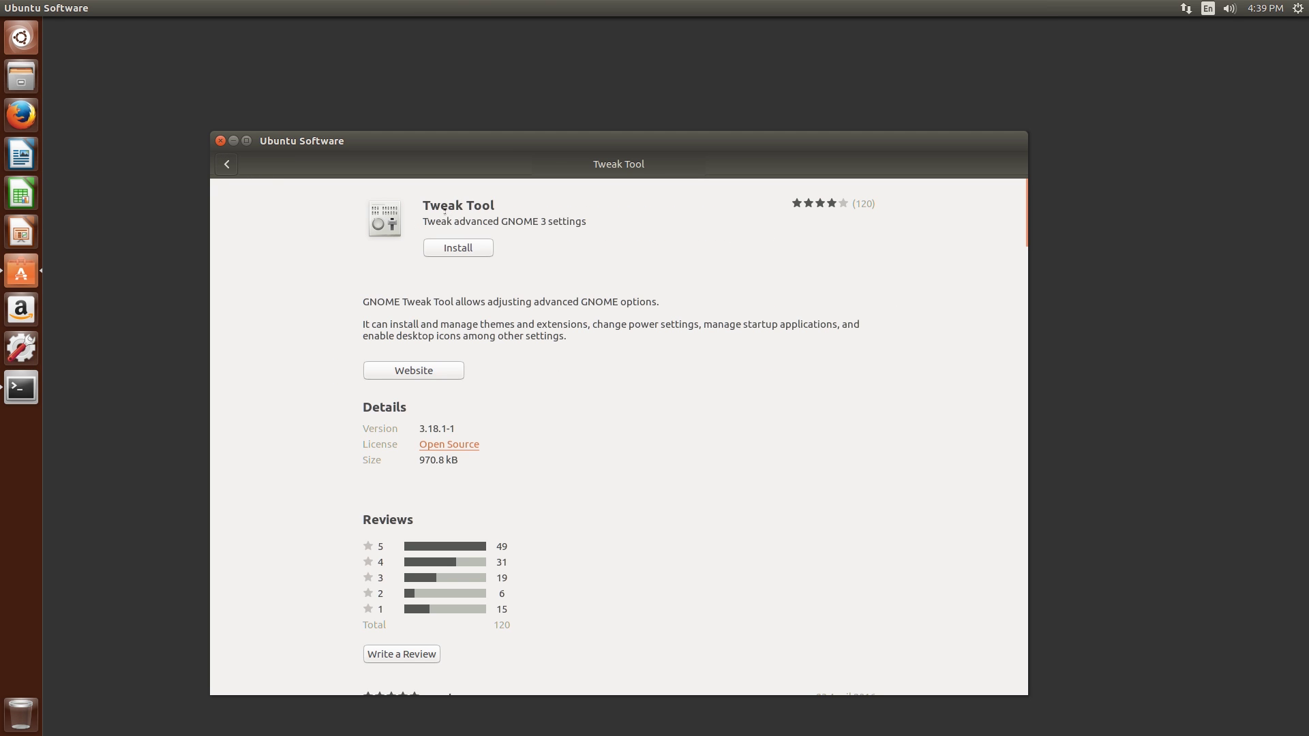
pyautogui.moveTo(440, 221); pyautogui.dragTo(548, 222)
pyautogui.click(263, 184)
pyautogui.click(226, 164)
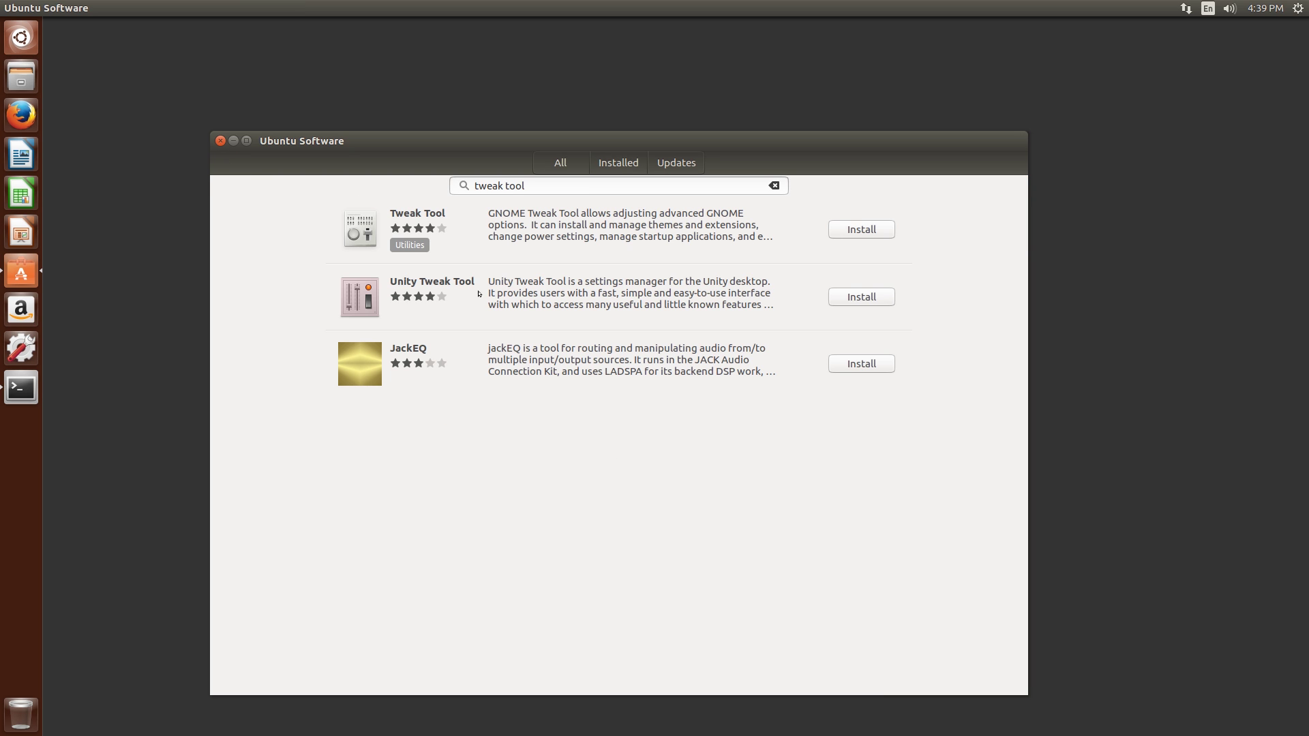
pyautogui.click(509, 296)
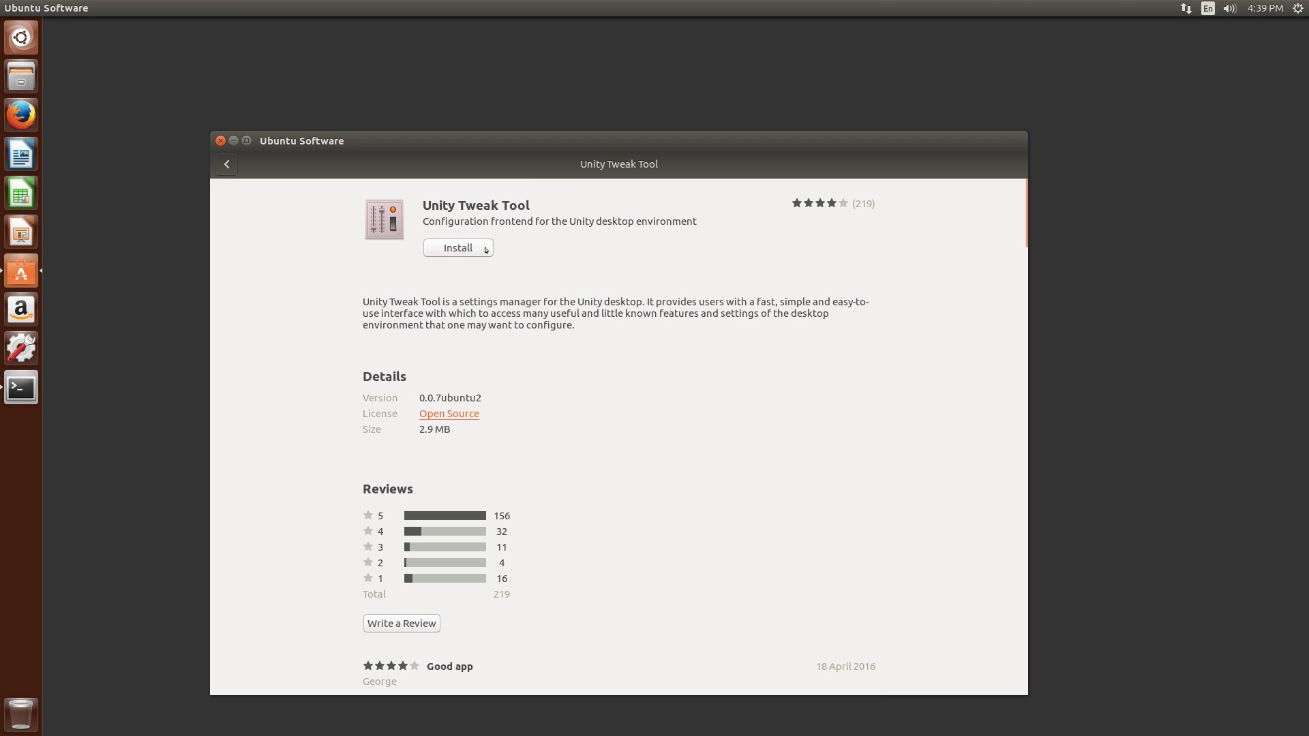
# - Install Unity Tweak Tool, authorising with the account password
pyautogui.click(483, 249)
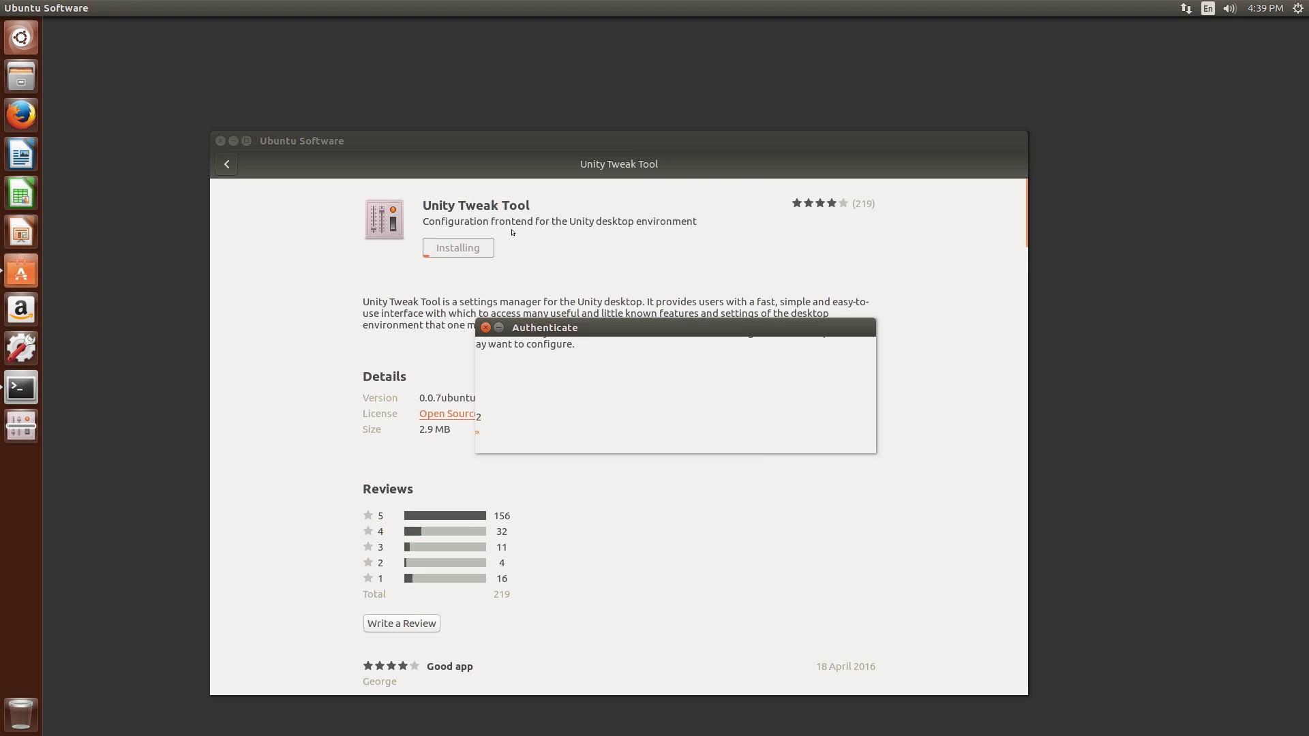
pyautogui.write('****')
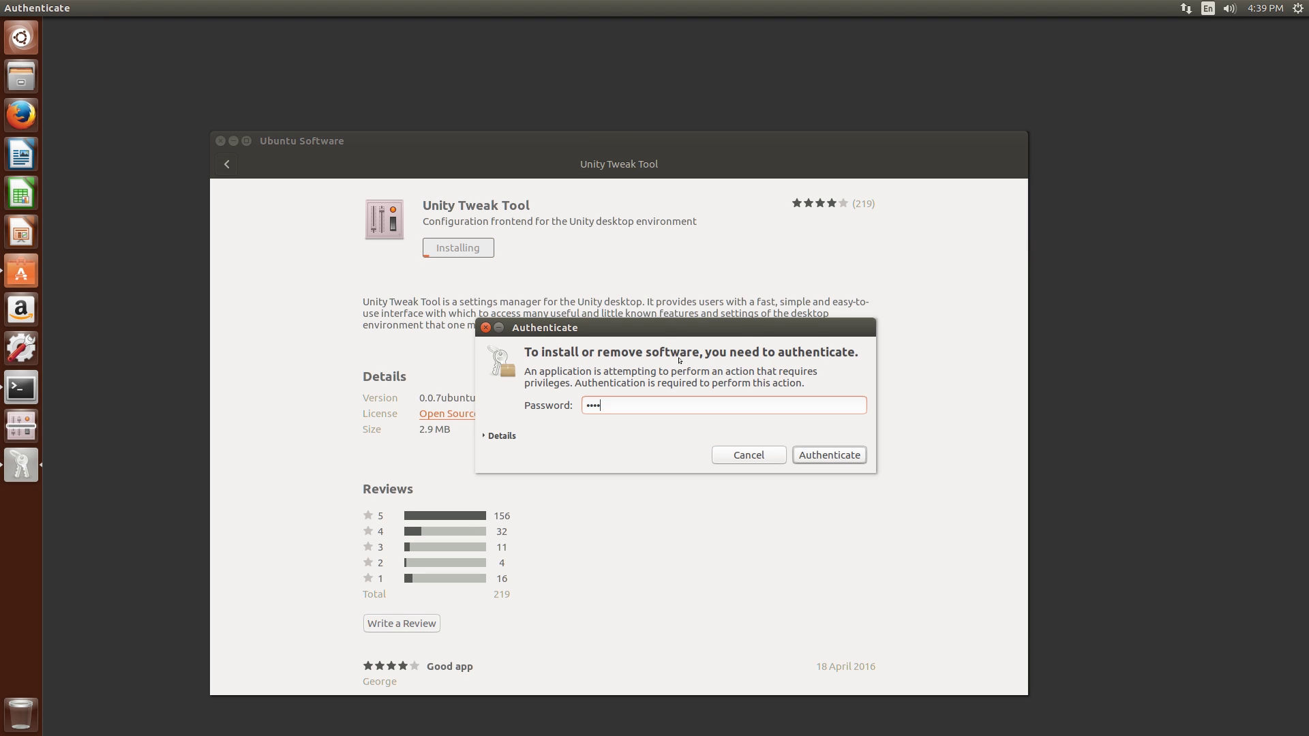
pyautogui.hotkey('ctrl', 'a')
pyautogui.write('***********')
pyautogui.press('Return')
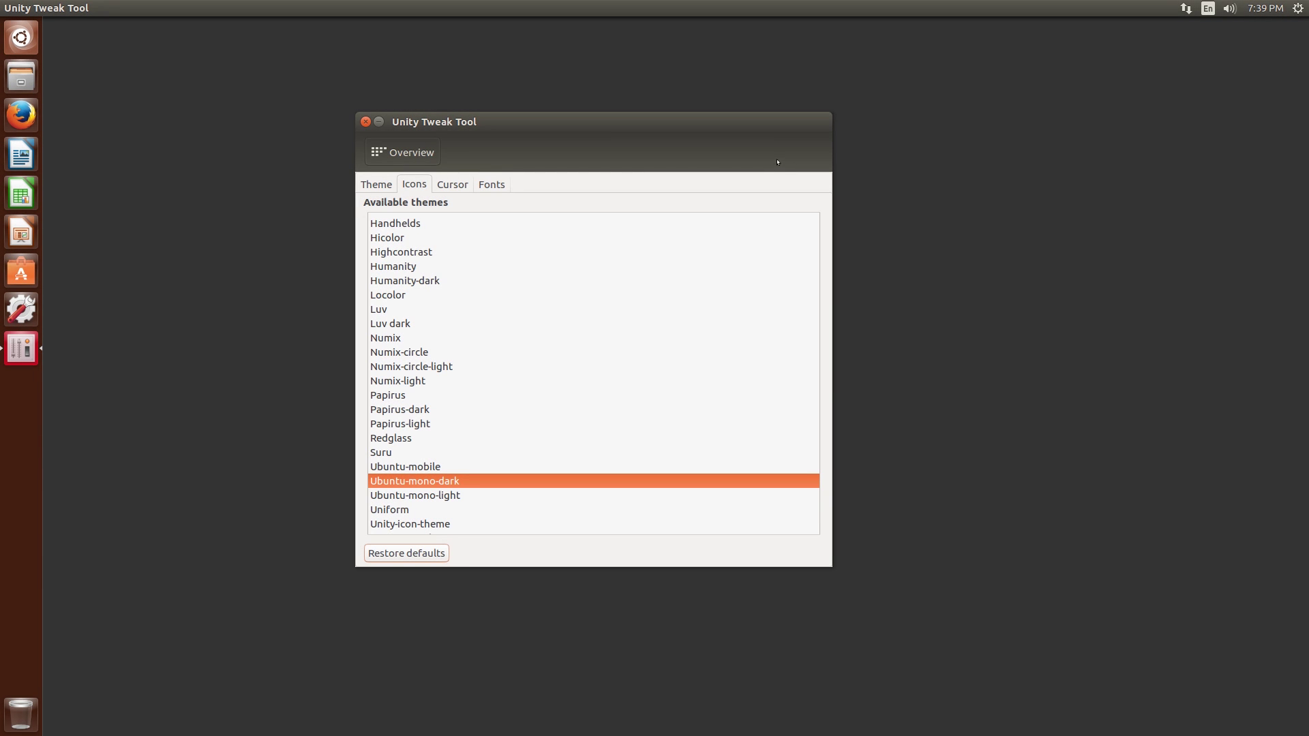
# - Apply Papirus as the icon theme in Unity Tweak Tool
pyautogui.moveTo(647, 128); pyautogui.dragTo(688, 121)
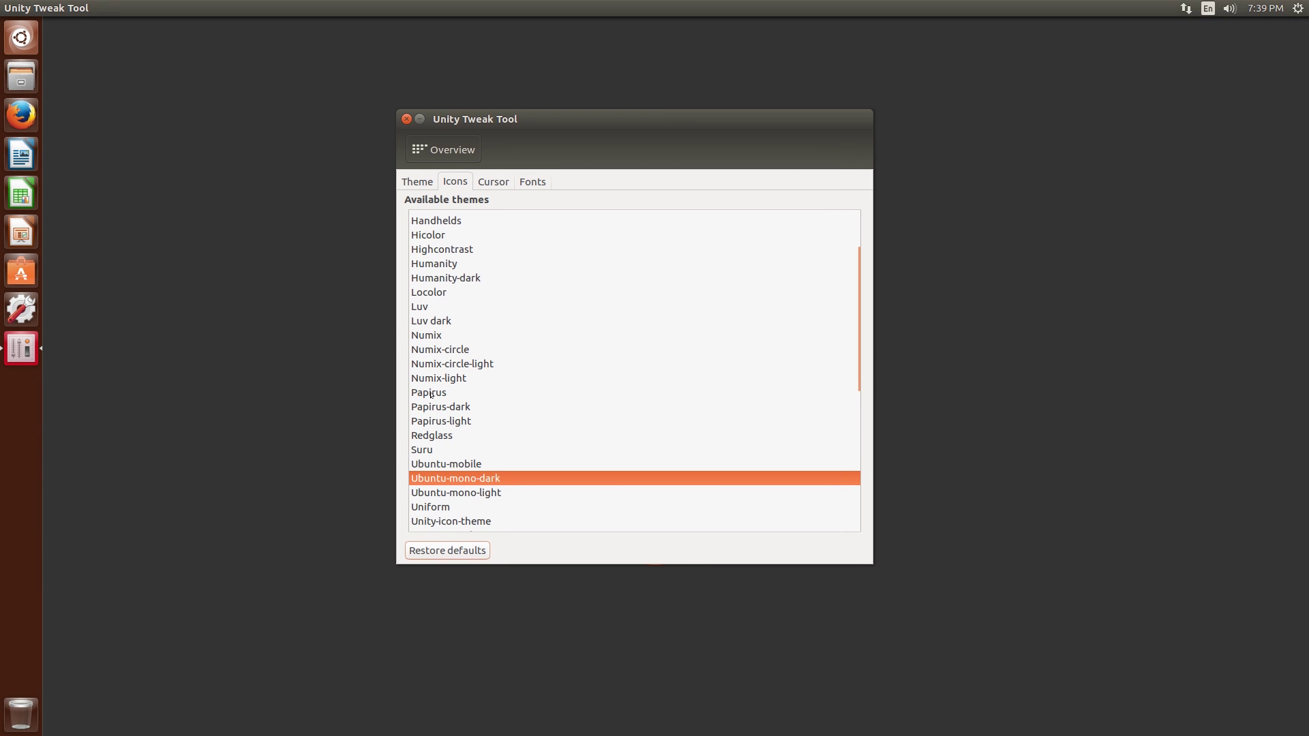
pyautogui.click(428, 392)
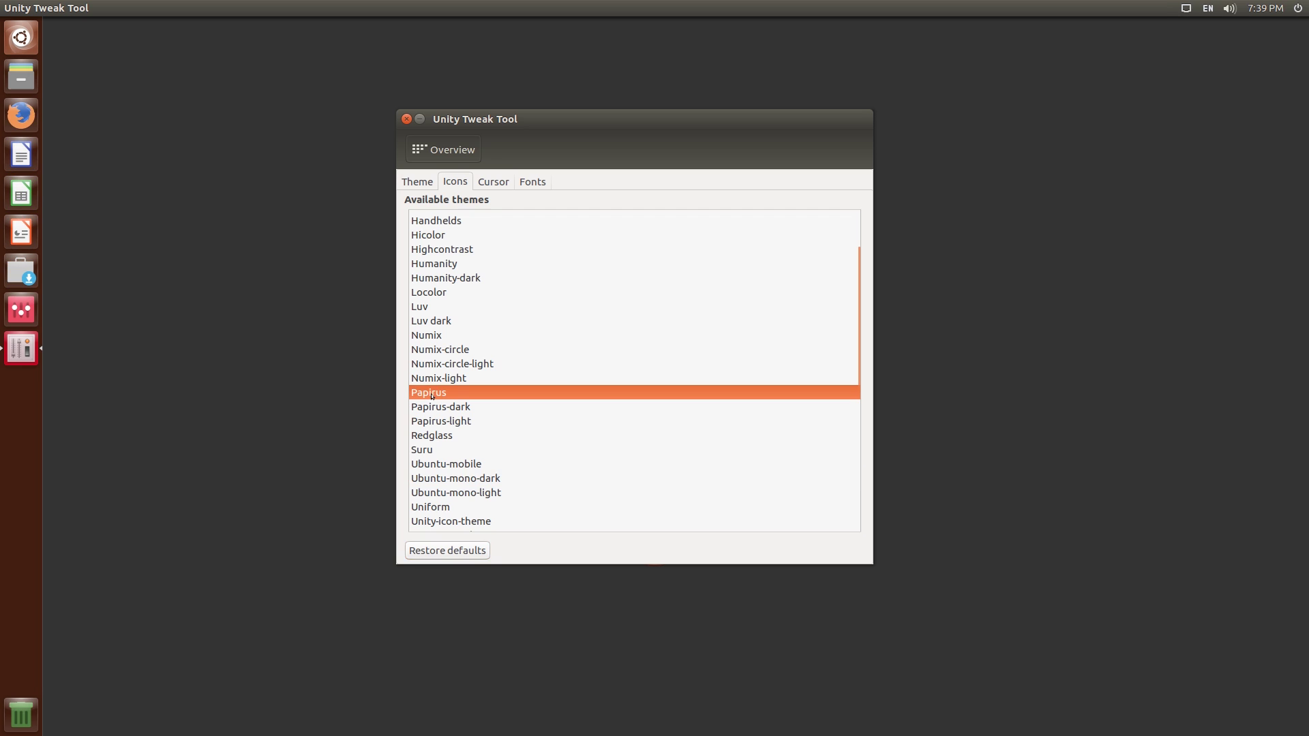
pyautogui.click(1295, 4)
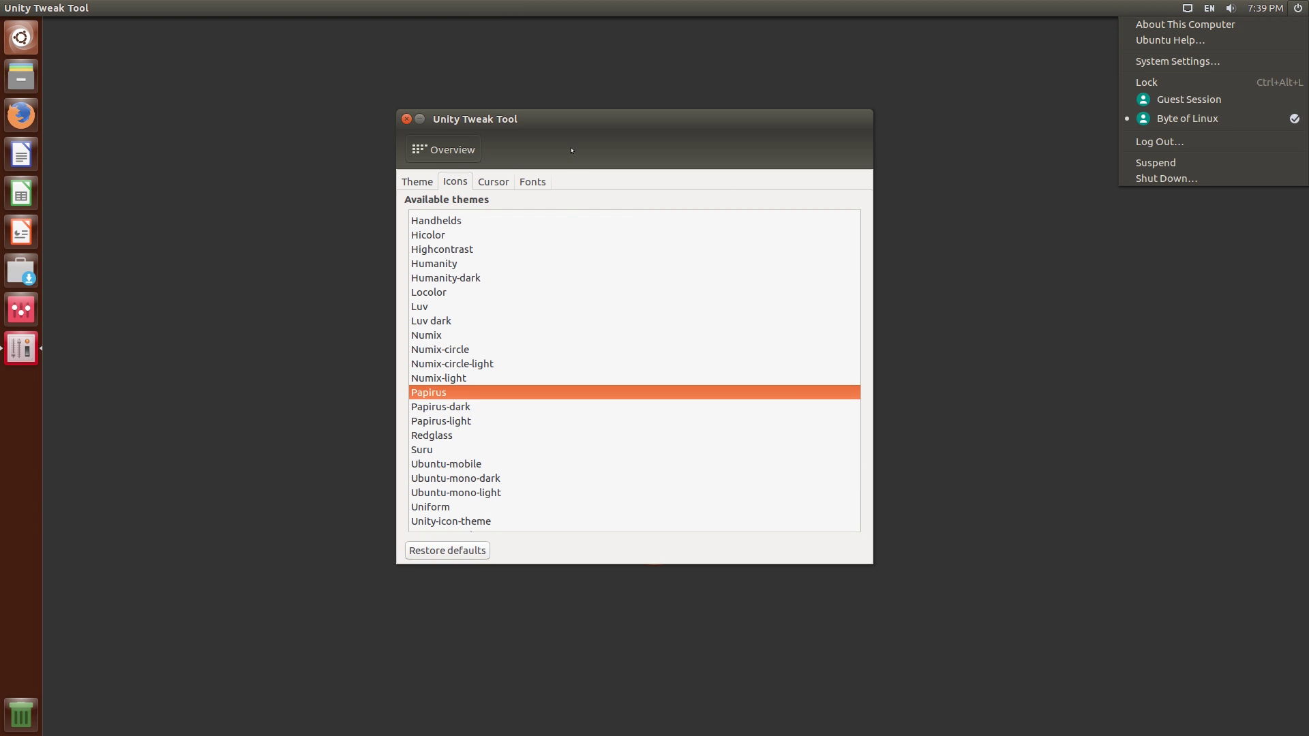
pyautogui.click(581, 127)
pyautogui.moveTo(513, 119)
pyautogui.mouseDown()
pyautogui.moveTo(535, 119)
pyautogui.moveTo(489, 111)
pyautogui.mouseUp()
# - Choose Log Out from the top-right session menu
pyautogui.press('super')
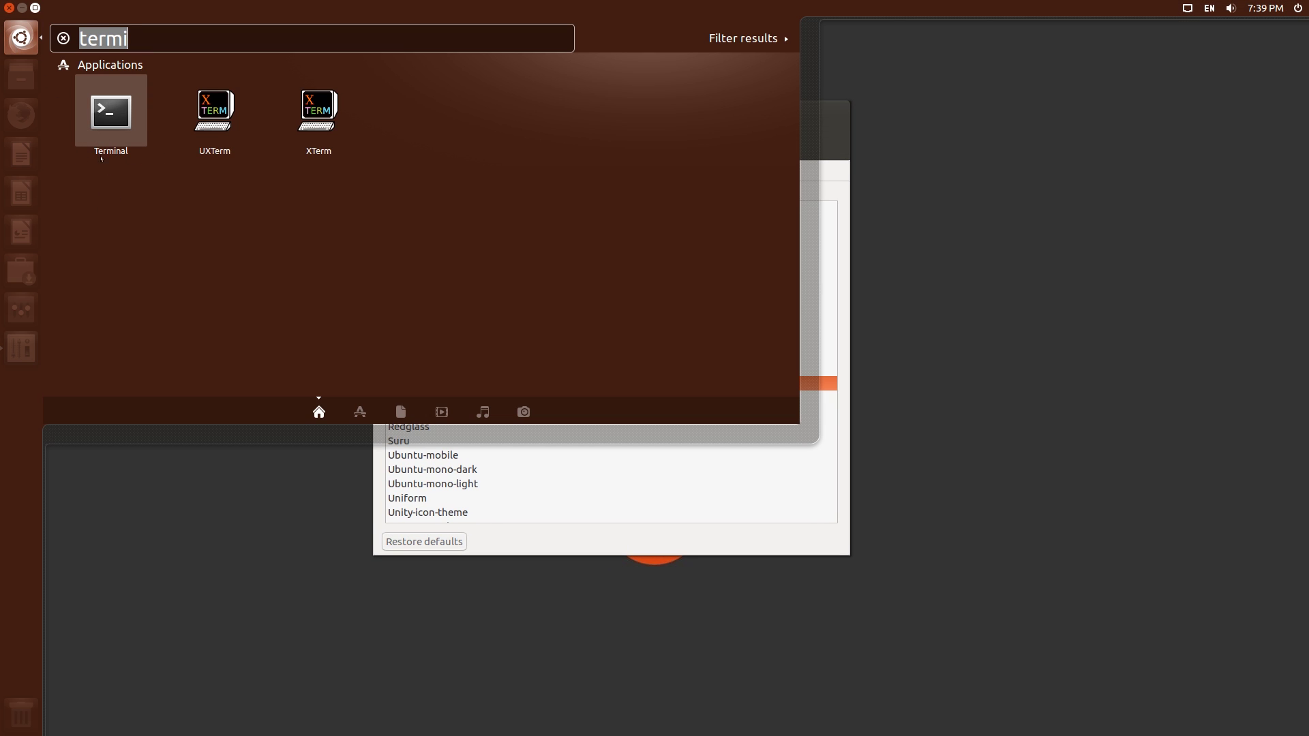
pyautogui.press('Escape')
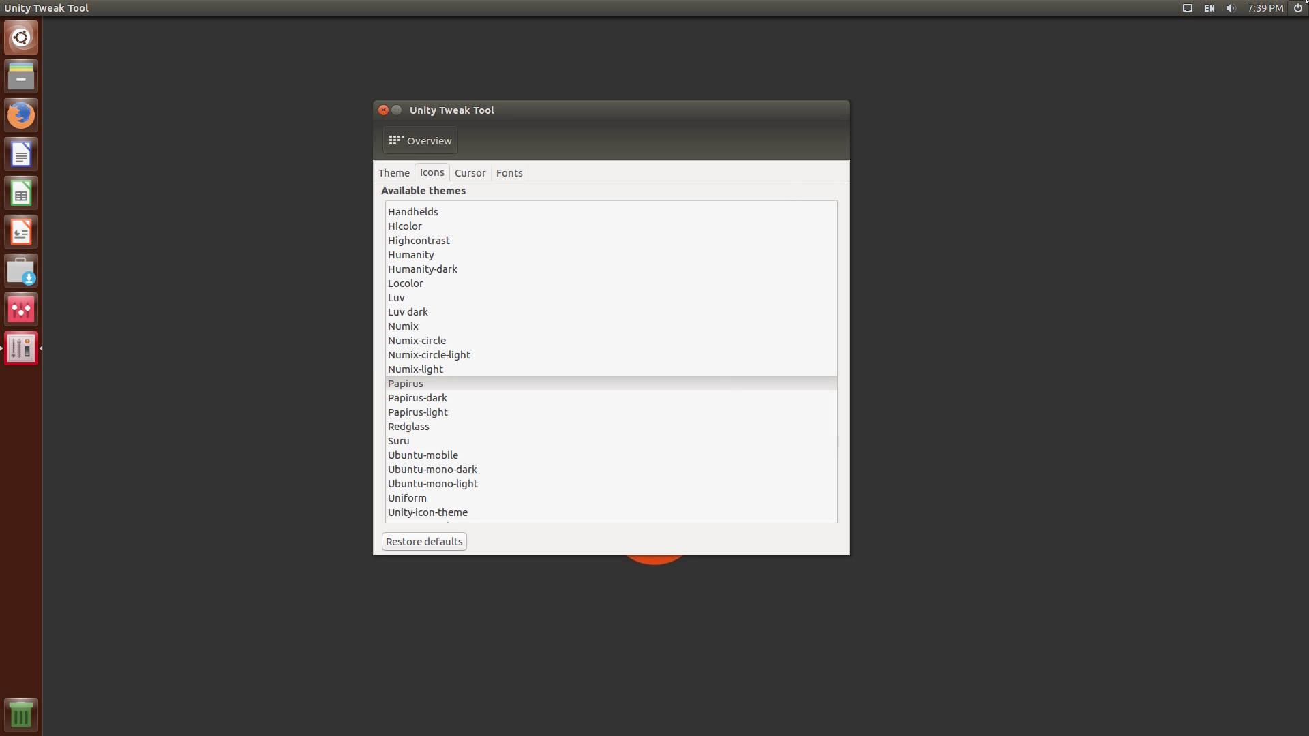
pyautogui.click(1297, 7)
pyautogui.click(1165, 142)
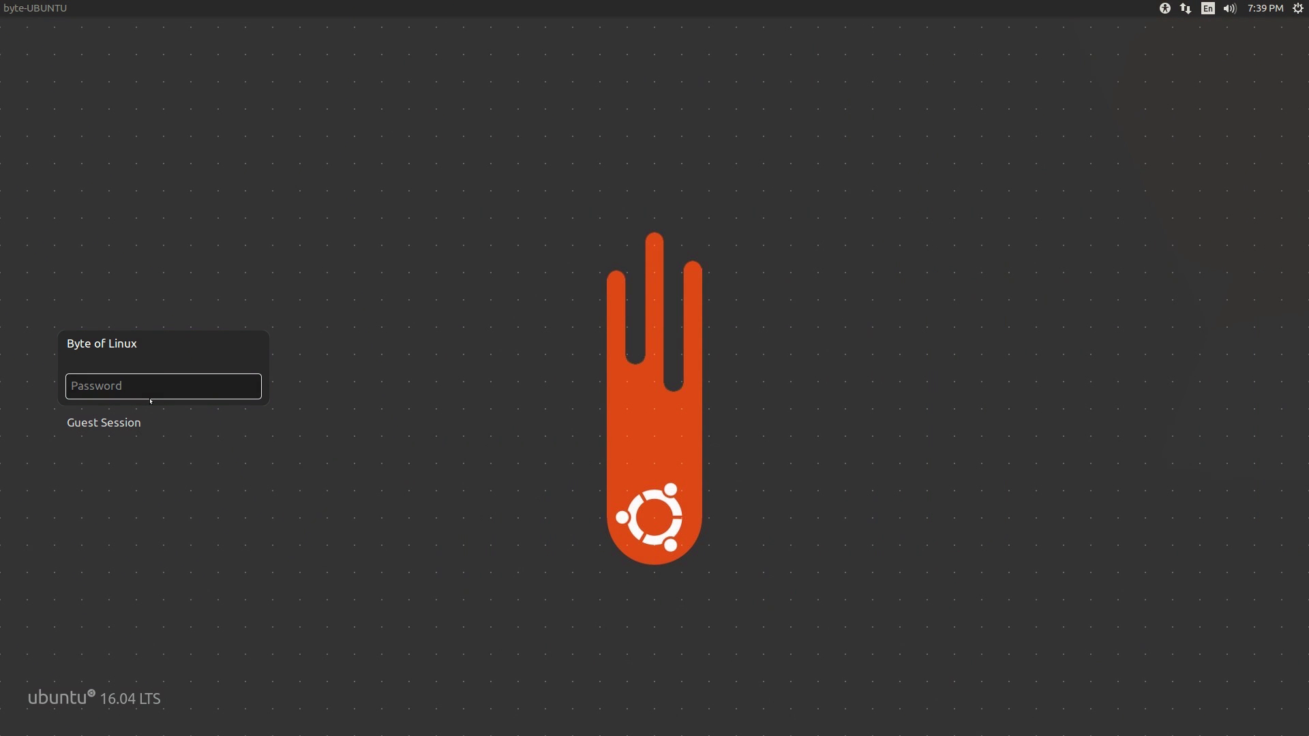
# - Log back in with the password and launch Terminal from a 'terminal' Dash search
pyautogui.write('•••••••••••')
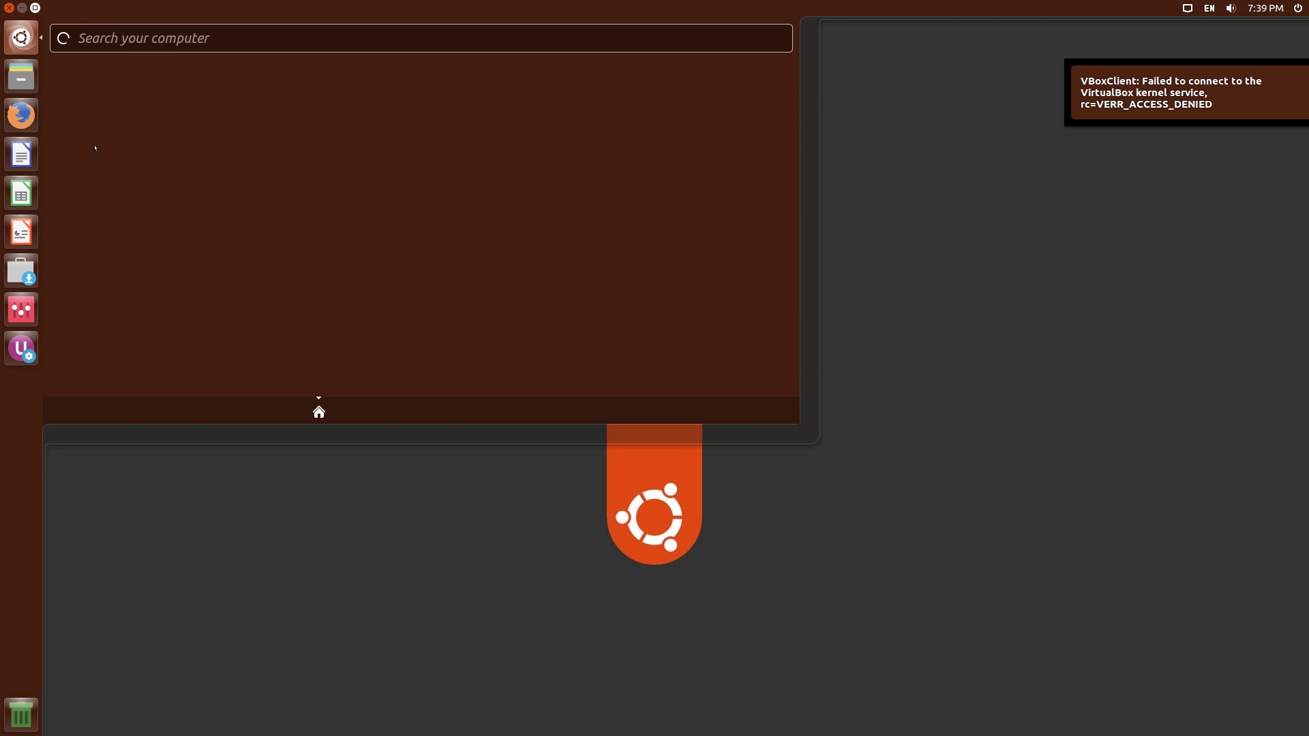
pyautogui.write('term')
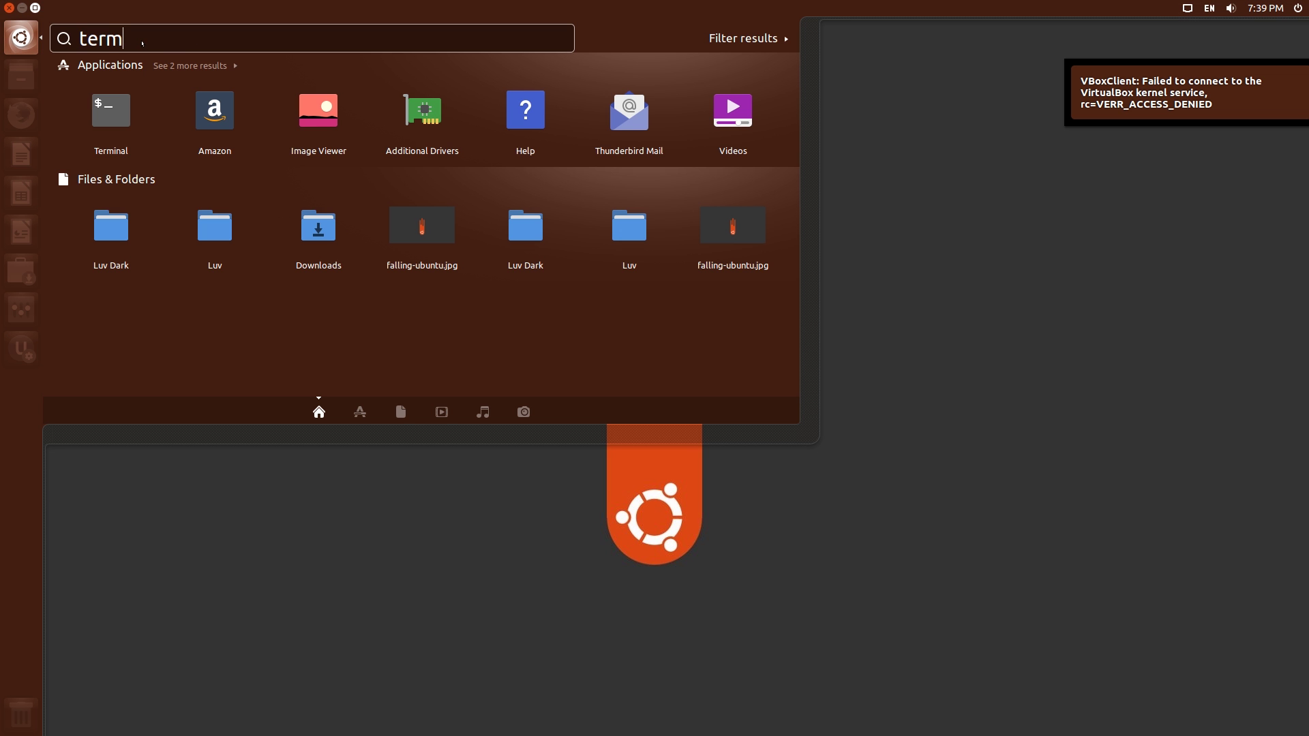
pyautogui.write('inal')
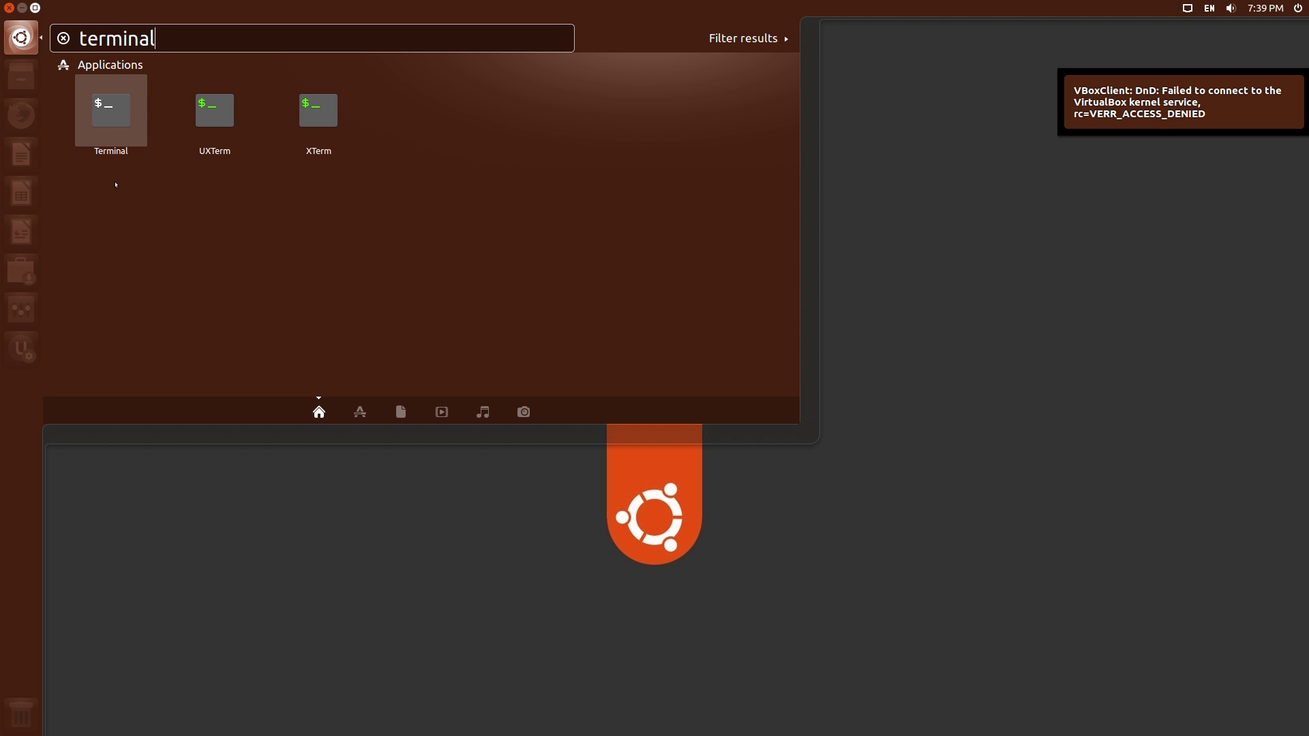
pyautogui.press('Return')
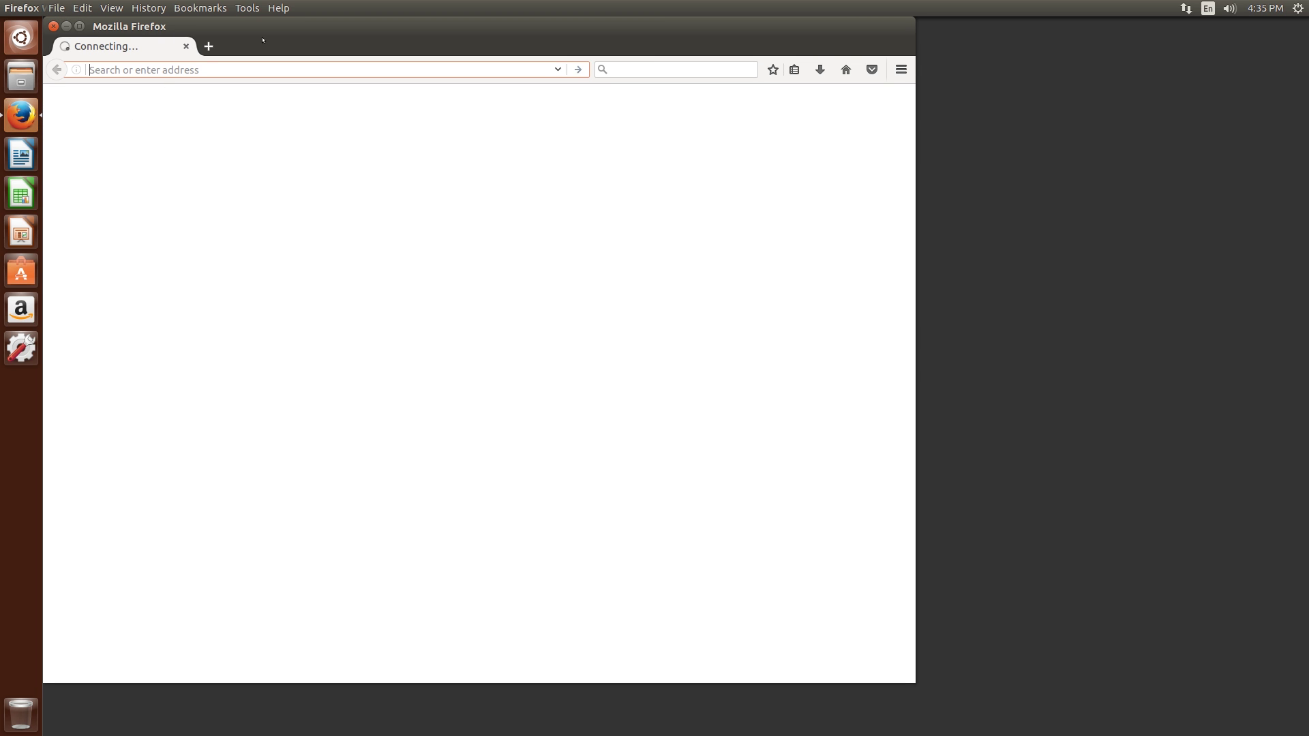
# - Search Google for 'papirus icon theme' and open the Papirus GitHub repository result
pyautogui.moveTo(263, 39); pyautogui.dragTo(519, 27)
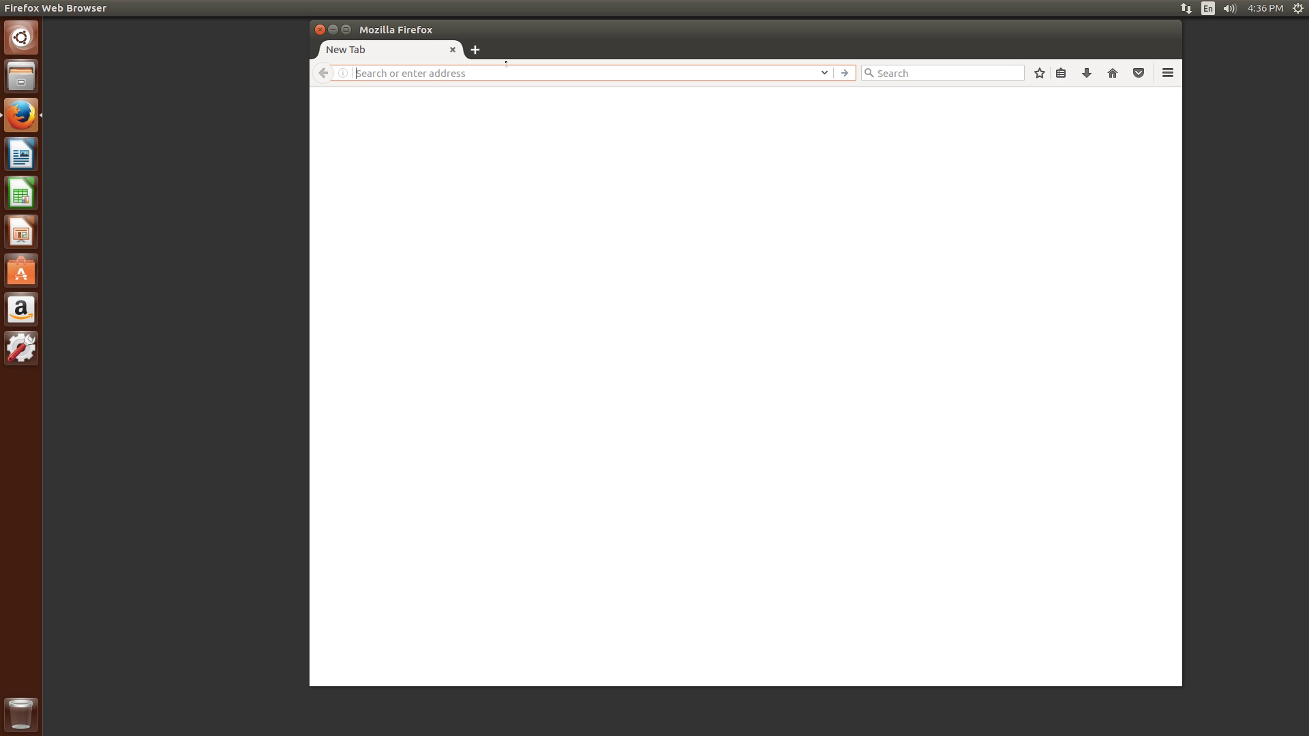
pyautogui.write('paprius')
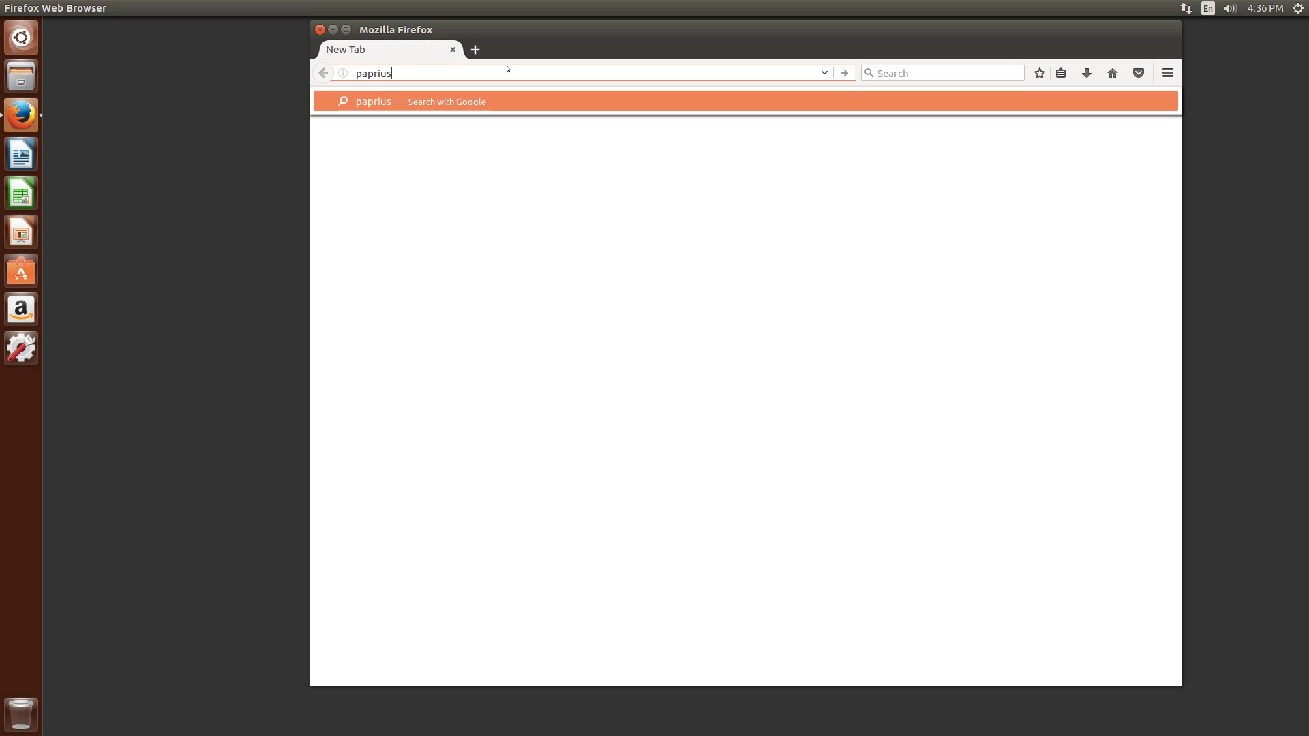
pyautogui.press('BackSpace')
pyautogui.press('BackSpace')
pyautogui.press('BackSpace')
pyautogui.press('BackSpace')
pyautogui.write('irus')
pyautogui.press('Return')
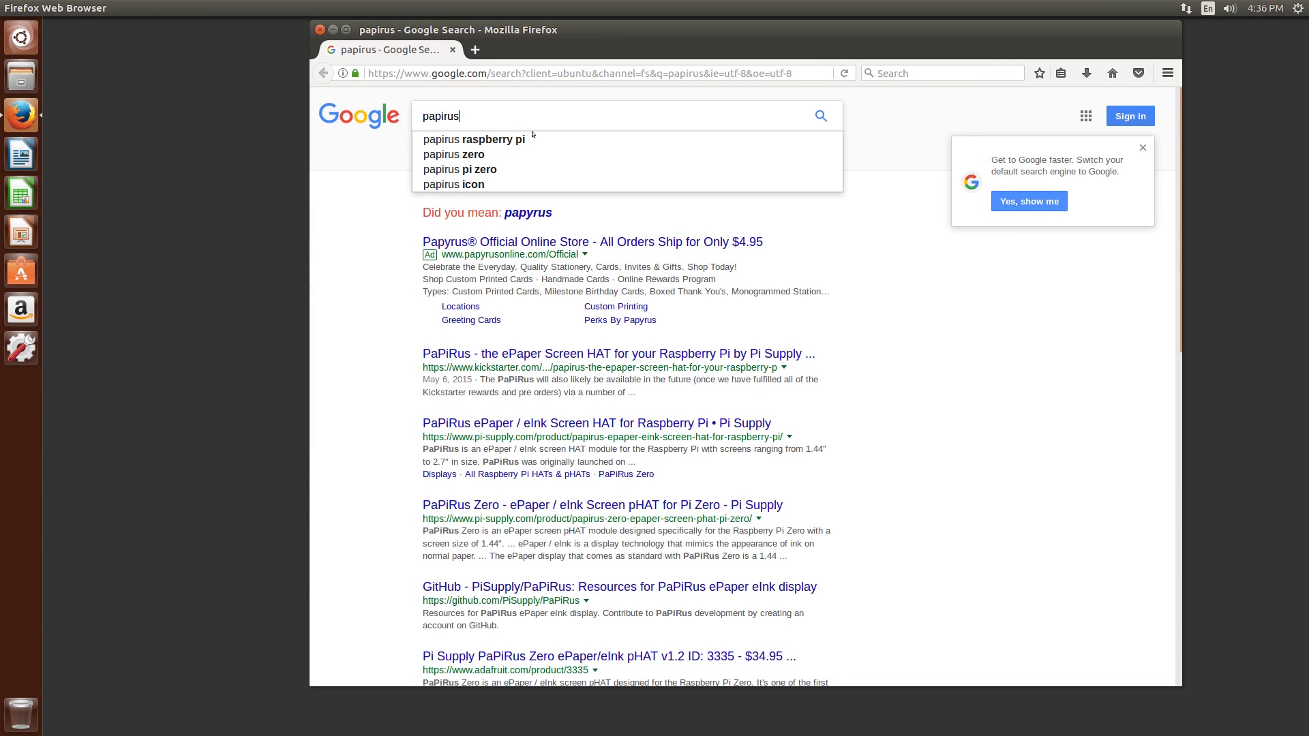
pyautogui.write('icon the')
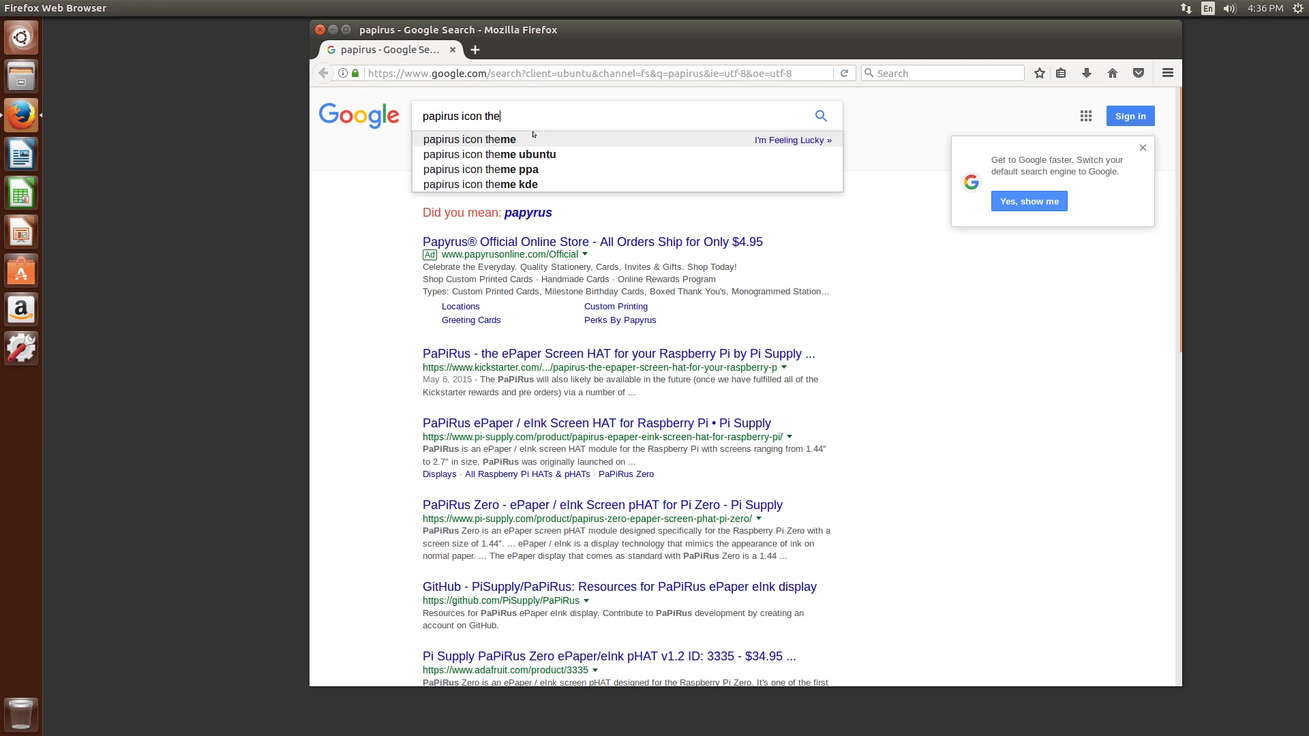
pyautogui.write('me')
pyautogui.press('Return')
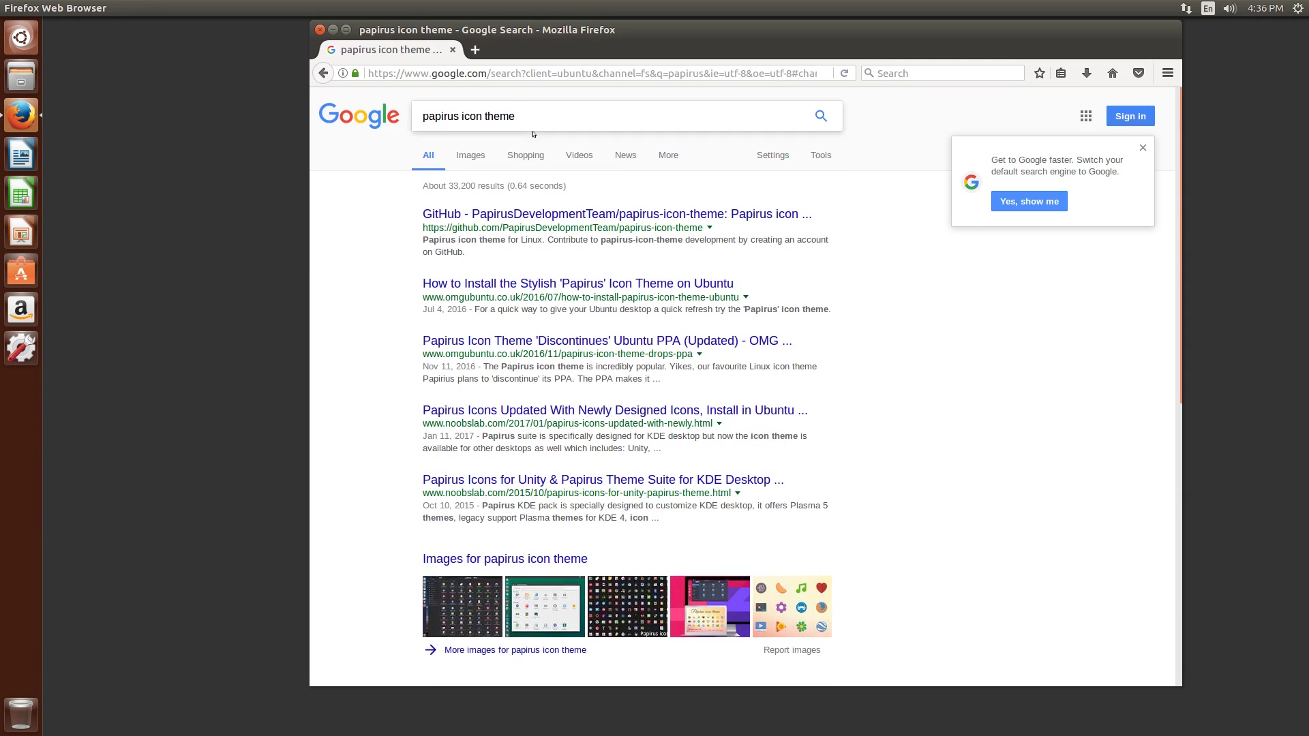
pyautogui.click(561, 214)
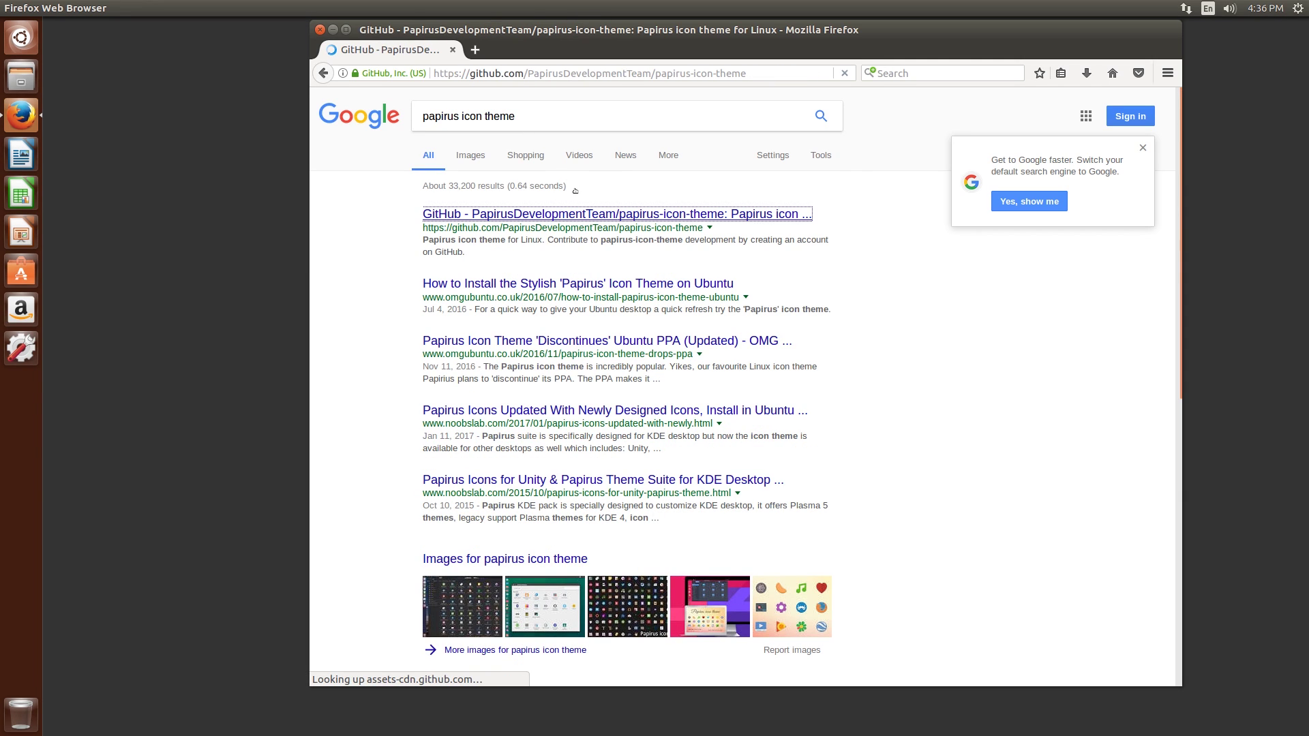
# - Scroll to the Ubuntu installation commands on the Papirus GitHub page
pyautogui.scroll(-5, 389, 360)
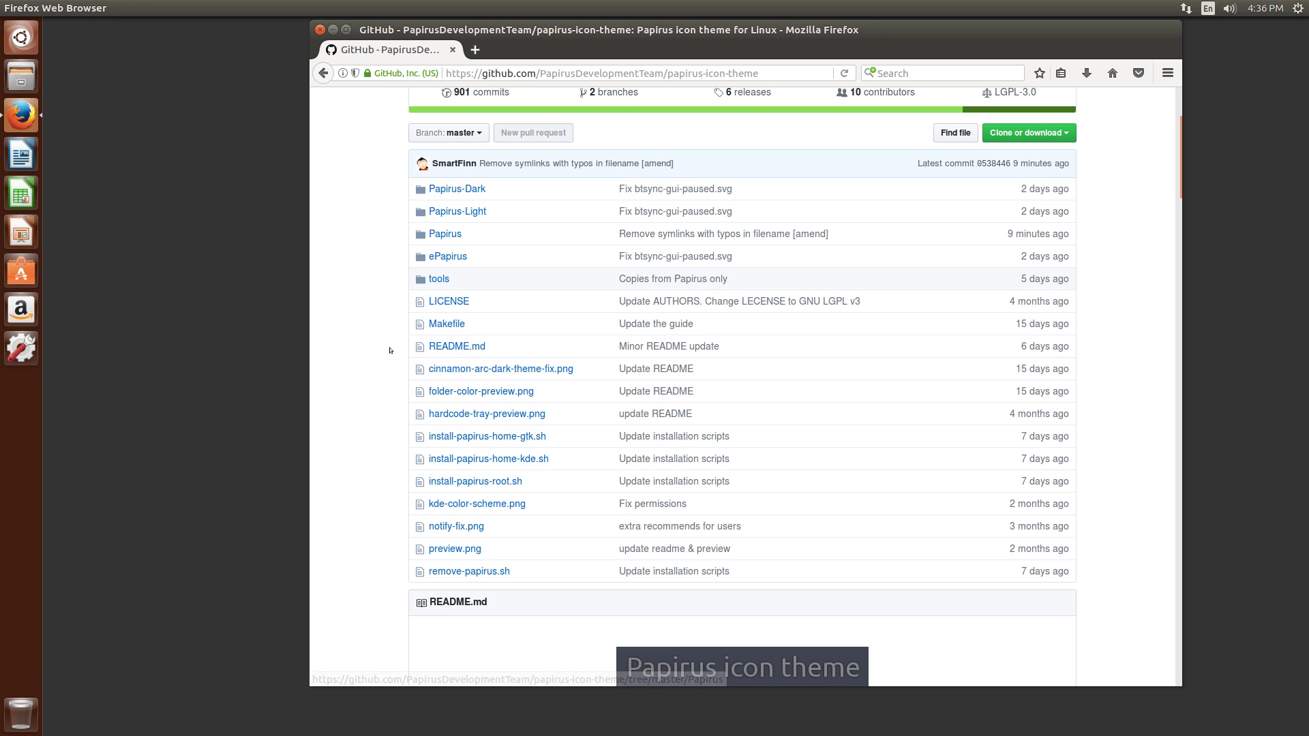
pyautogui.scroll(-10, 389, 360)
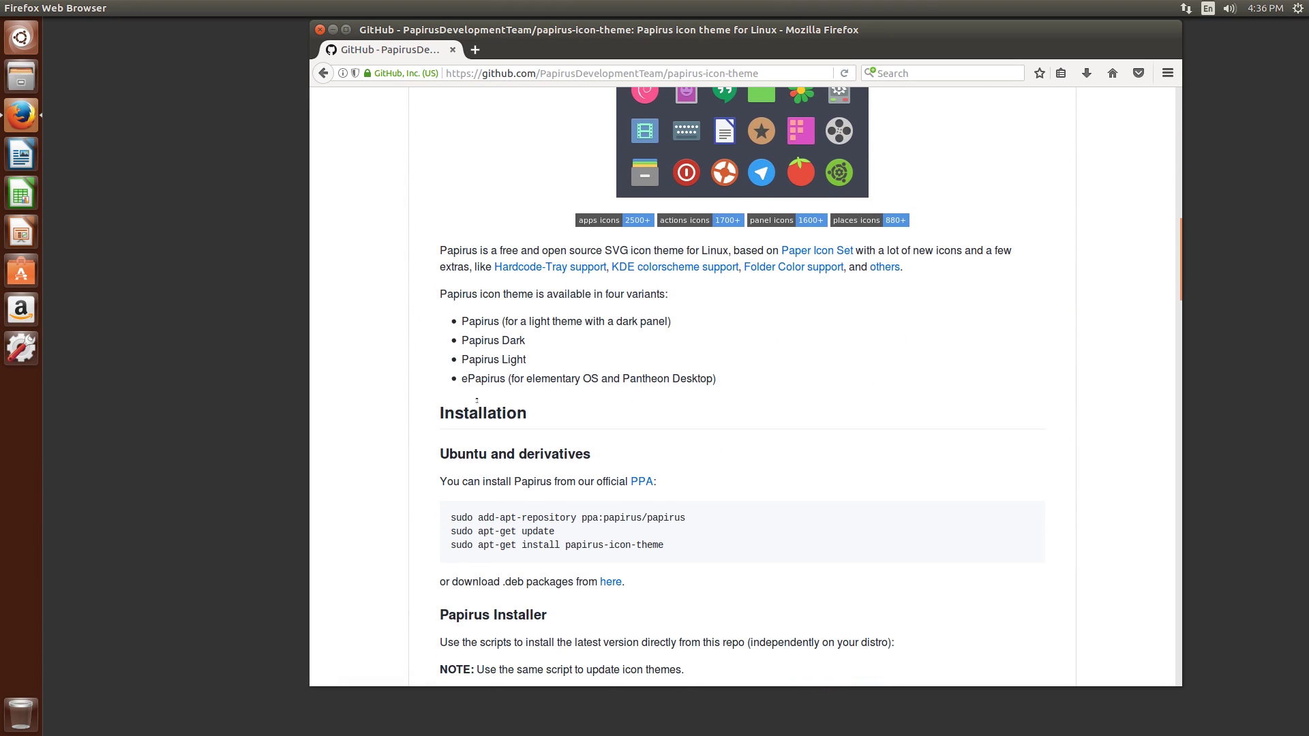
pyautogui.moveTo(439, 452); pyautogui.dragTo(670, 544)
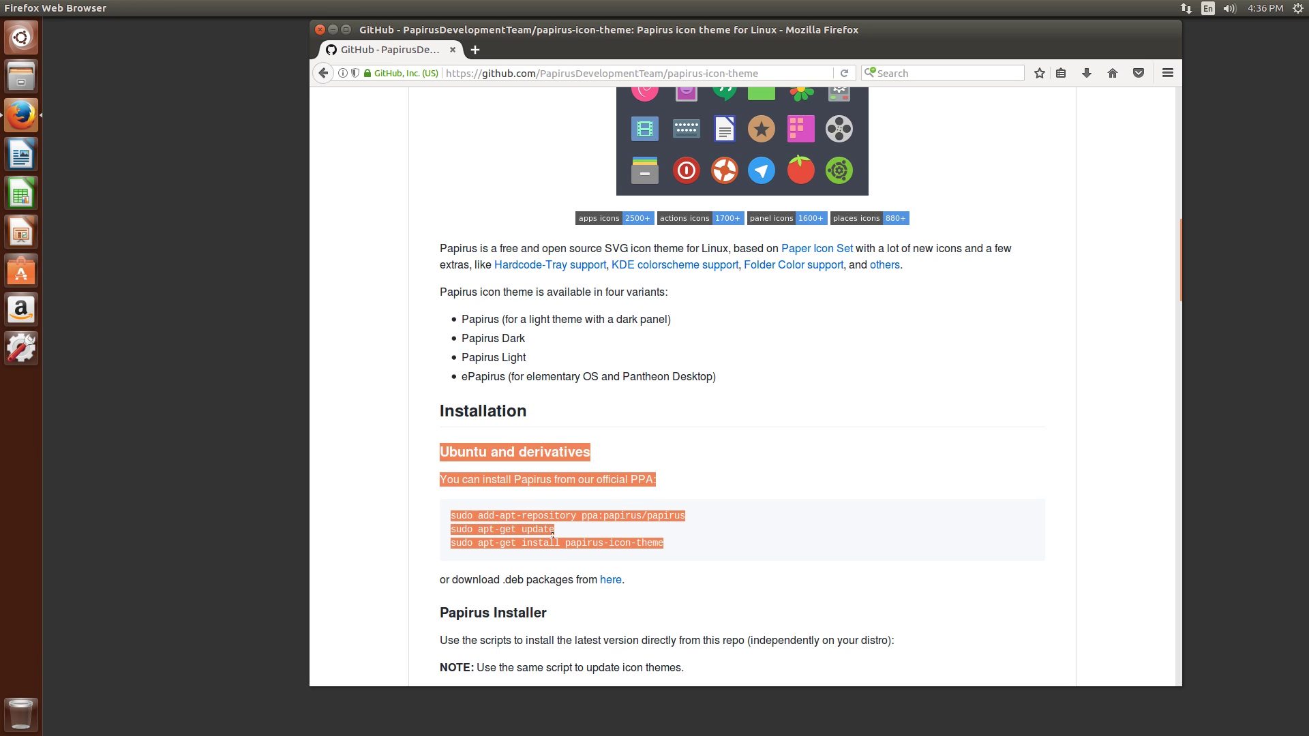
pyautogui.click(447, 516)
pyautogui.moveTo(463, 513); pyautogui.dragTo(665, 543)
pyautogui.click(645, 543)
# - Open a Terminal with Ctrl+Alt+T and select the add-apt-repository command on the page
pyautogui.press('super')
pyautogui.hotkey('ctrl', 'alt', 't')
pyautogui.moveTo(286, 447); pyautogui.dragTo(946, 181)
pyautogui.click(686, 525)
pyautogui.moveTo(686, 520); pyautogui.dragTo(446, 513)
pyautogui.hotkey('ctrl', 'c')
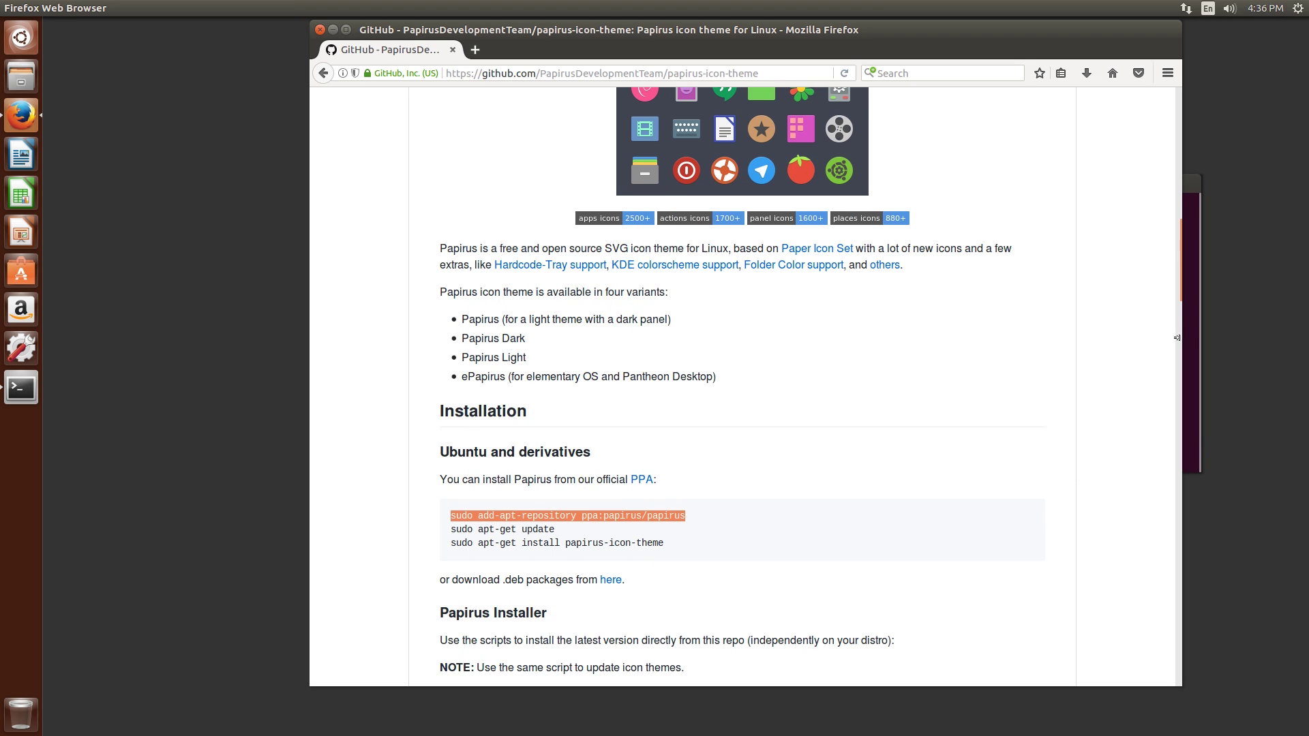
# - Add the Papirus PPA with the pasted sudo add-apt-repository ppa:papirus/papirus command and password
pyautogui.click(1190, 338)
pyautogui.hotkey('ctrl', 'shift', 'v')
pyautogui.press('Return')
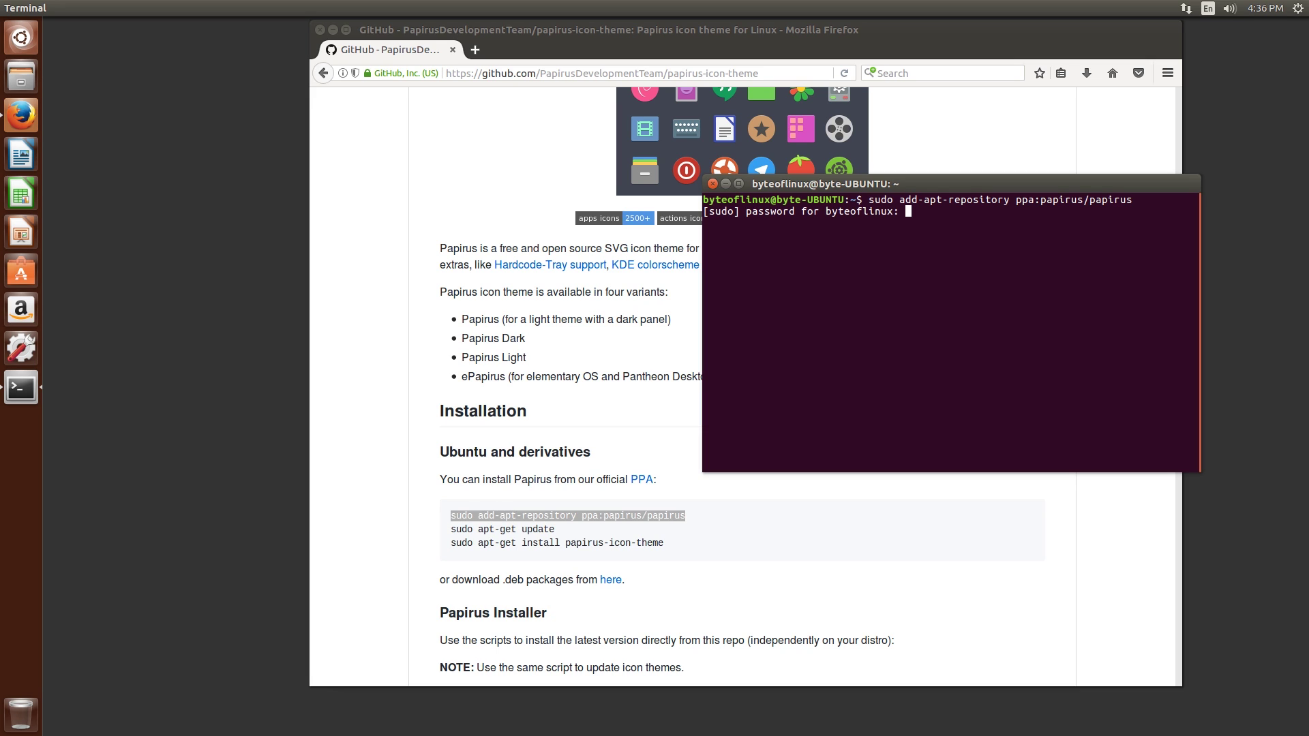
pyautogui.press('Return')
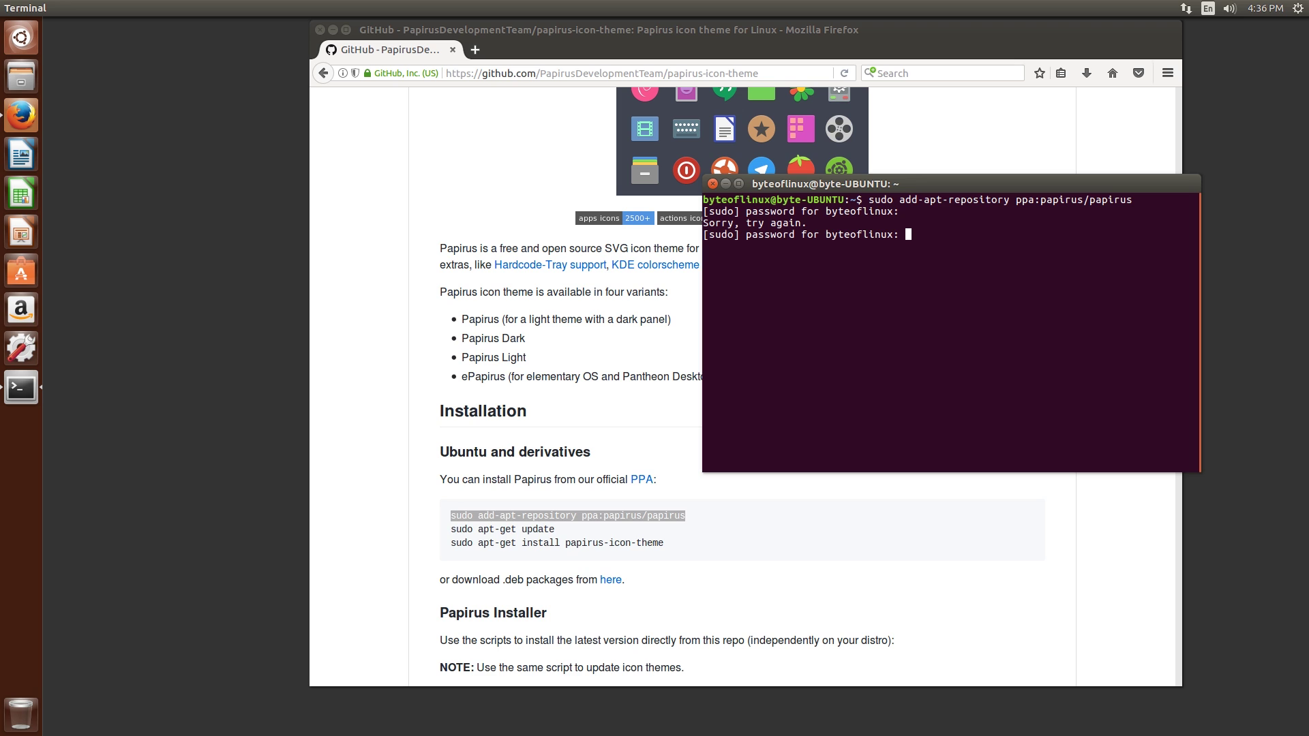
pyautogui.press('Return')
pyautogui.press('Return')
pyautogui.press('Return')
pyautogui.click(570, 534)
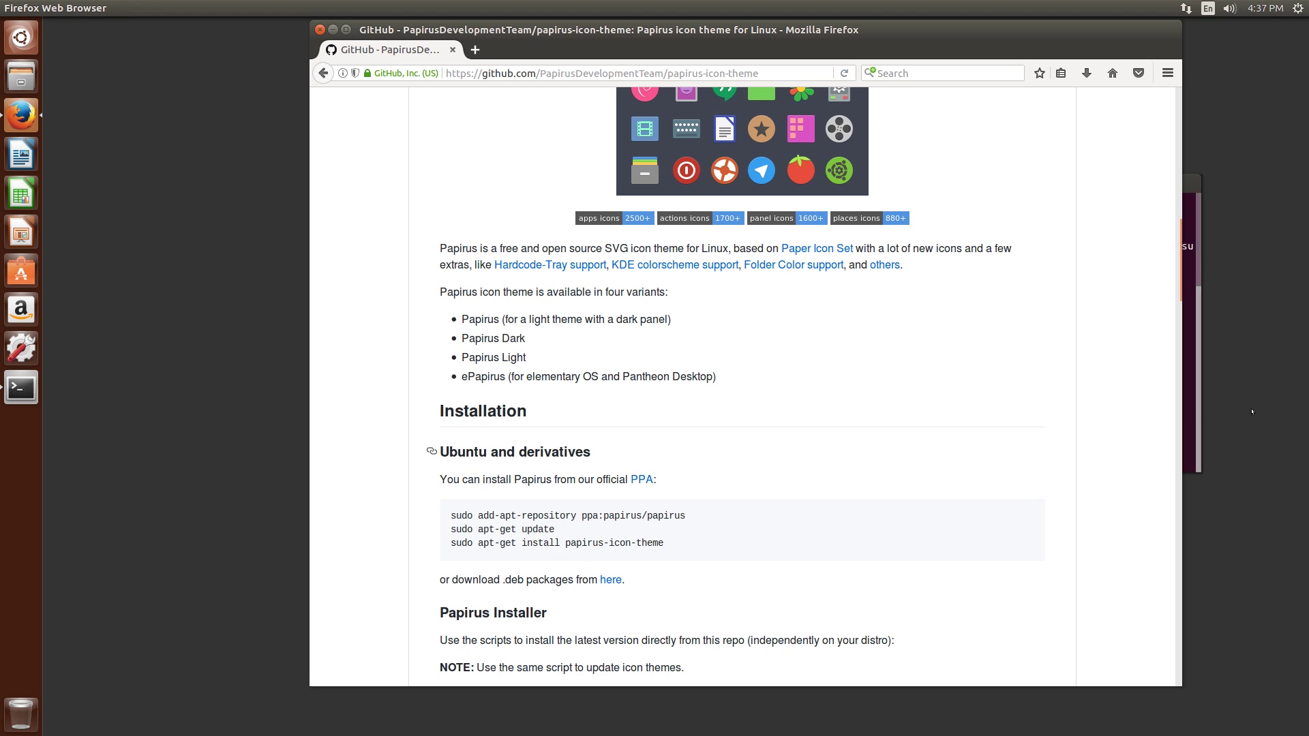
pyautogui.click(1197, 403)
# - Run sudo apt-get update, then install papirus-icon-theme, confirming with y
pyautogui.write('sudo apt-get update')
pyautogui.press('Return')
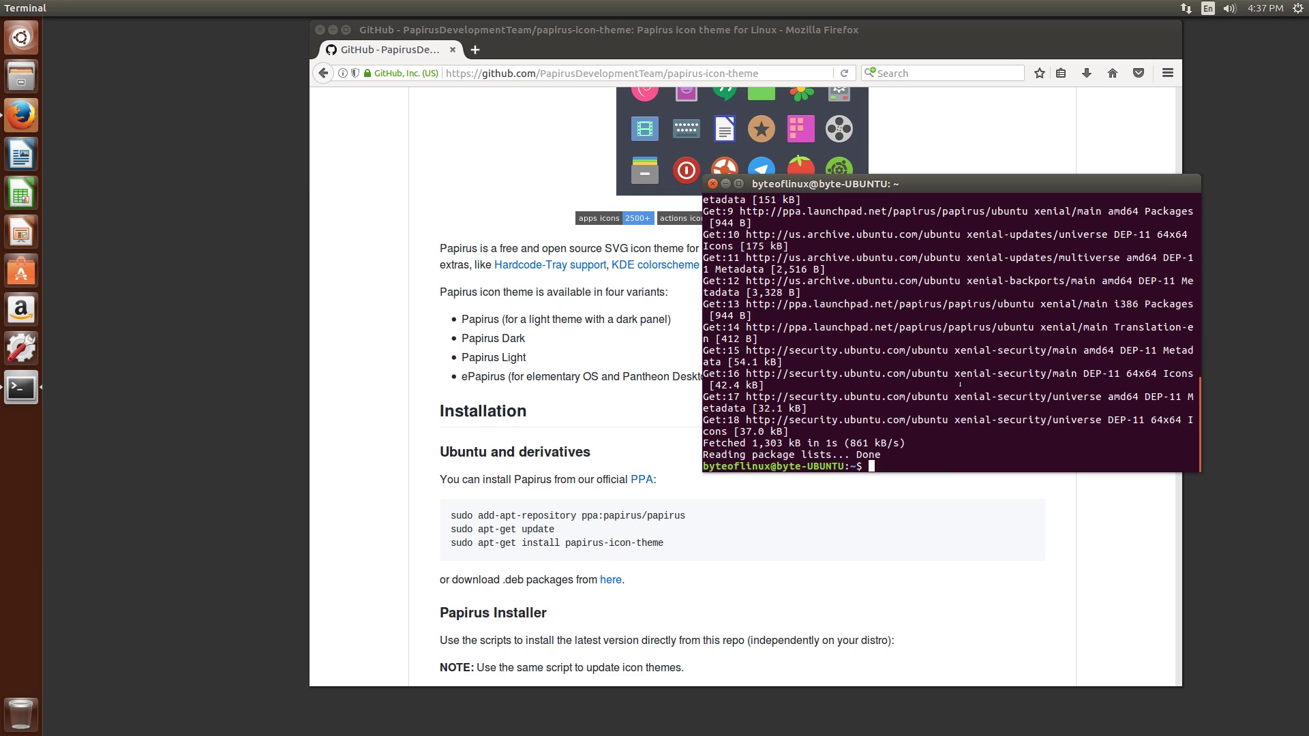
pyautogui.write('sudo a[pt-get install papirus-icon-theme')
pyautogui.press('Return')
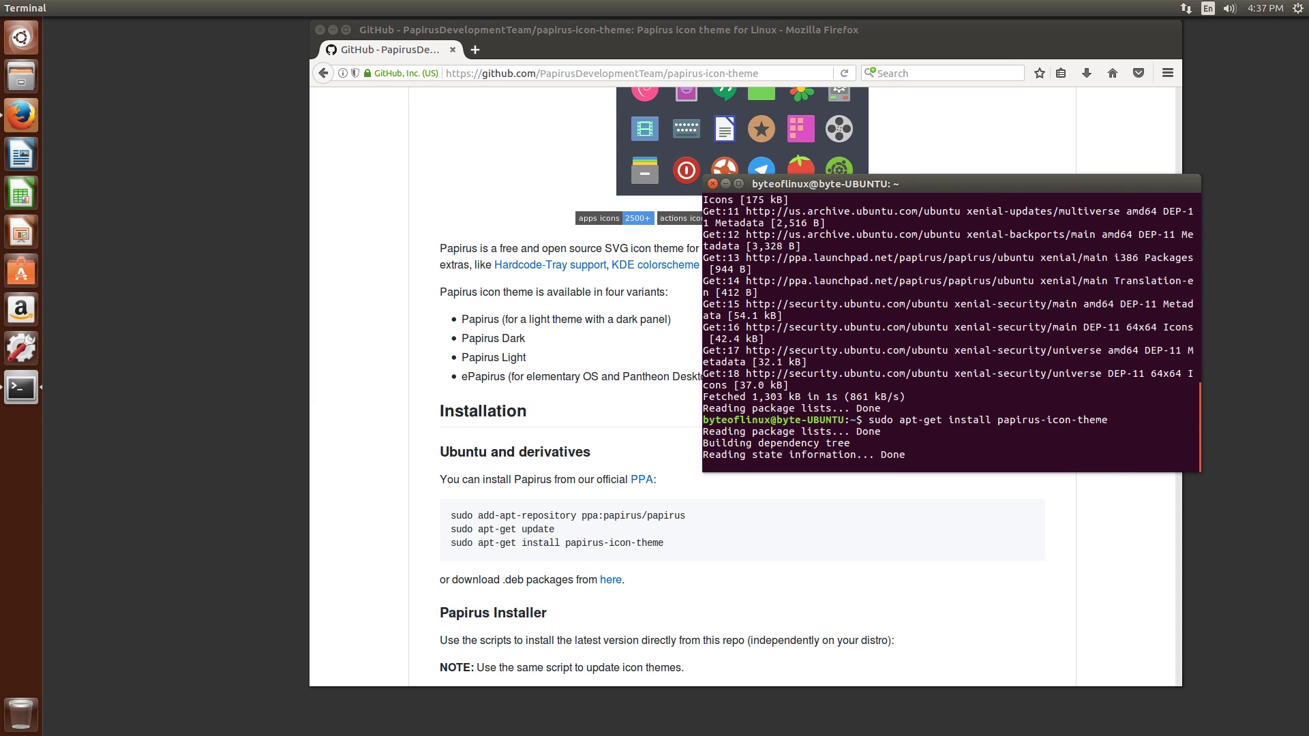
pyautogui.write('y')
pyautogui.press('Return')
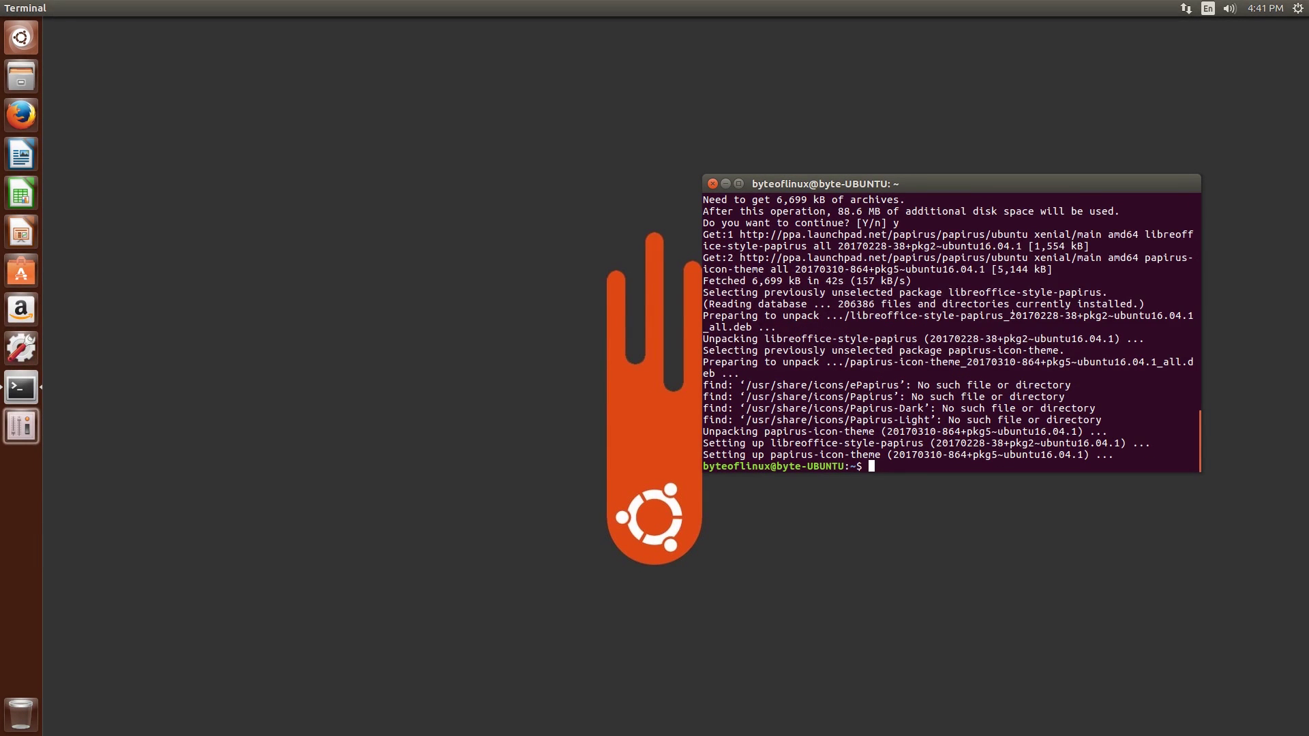
# - Close the Terminal and open the Icons settings in Unity Tweak Tool
pyautogui.moveTo(1186, 454); pyautogui.dragTo(835, 315)
pyautogui.click(834, 315)
pyautogui.click(15, 429)
pyautogui.moveTo(827, 191); pyautogui.dragTo(838, 172)
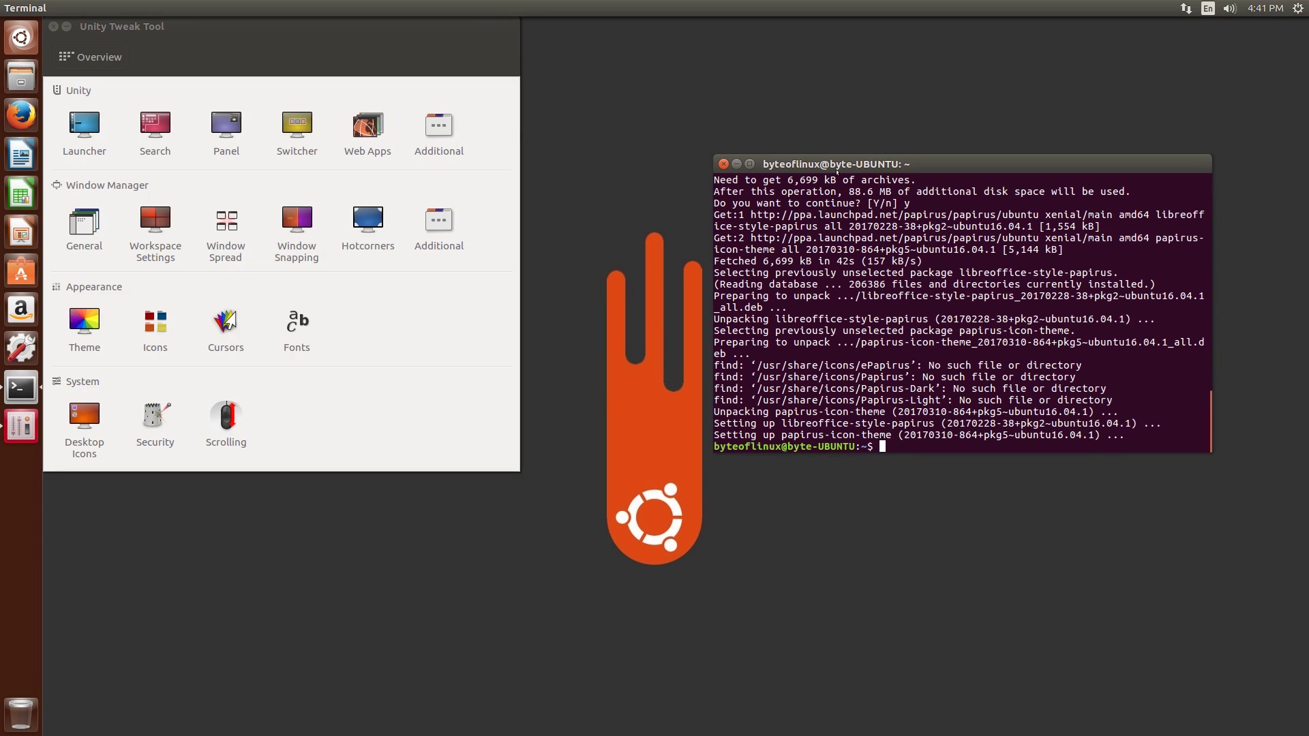
pyautogui.click(723, 164)
pyautogui.moveTo(238, 21); pyautogui.dragTo(555, 98)
pyautogui.click(459, 392)
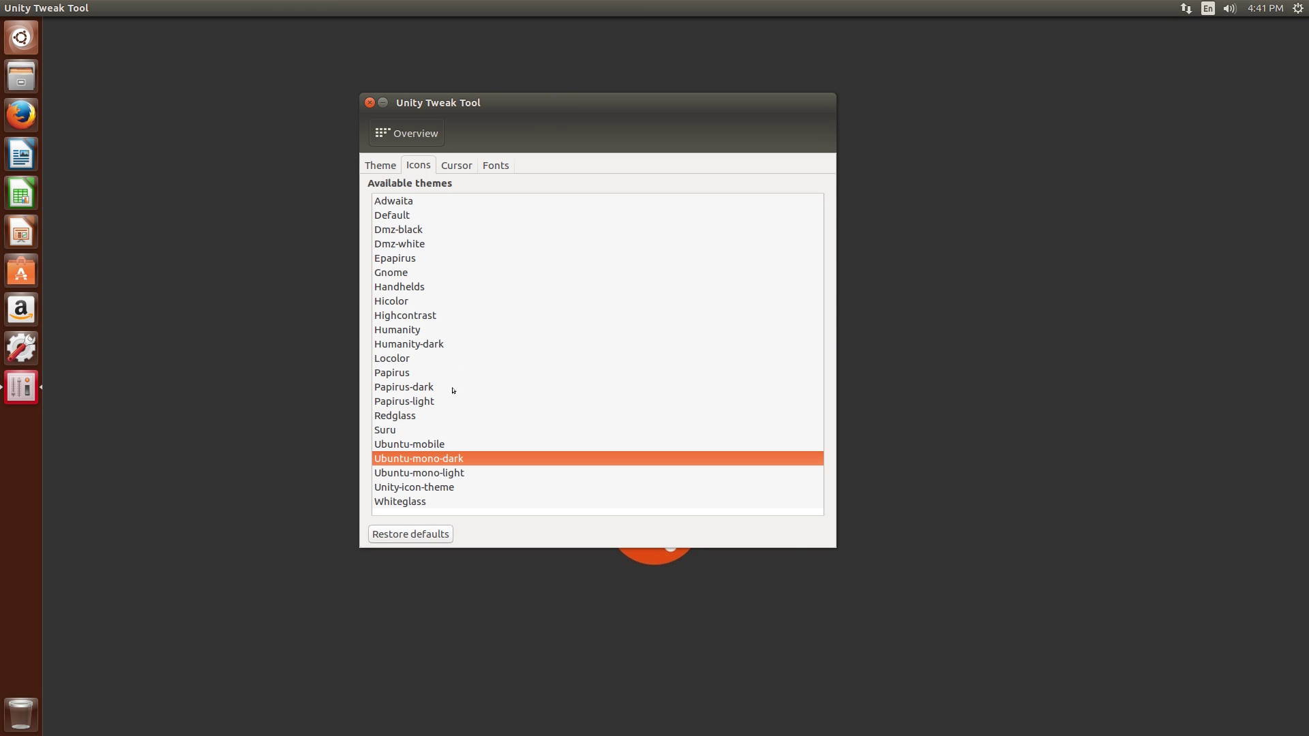
# - Try the Papirus, Papirus-dark and Papirus-light icon themes
pyautogui.click(409, 373)
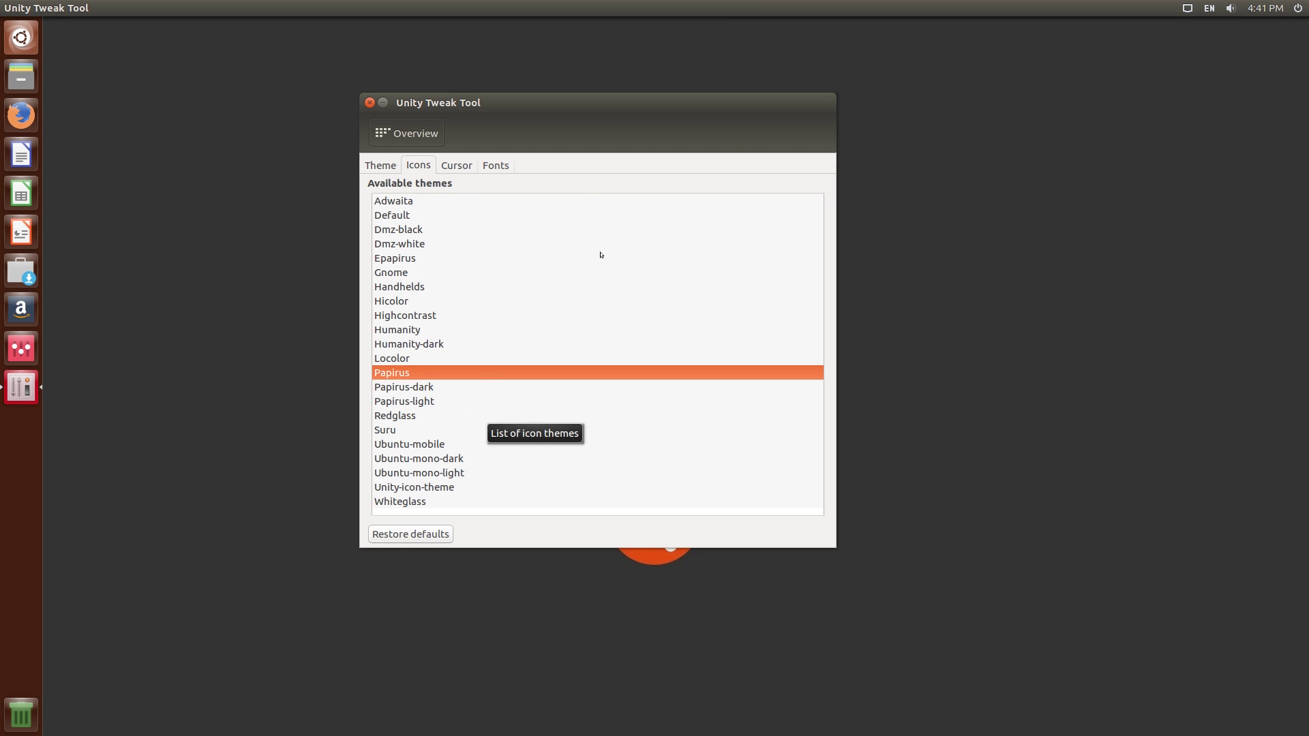
pyautogui.click(385, 388)
pyautogui.click(383, 402)
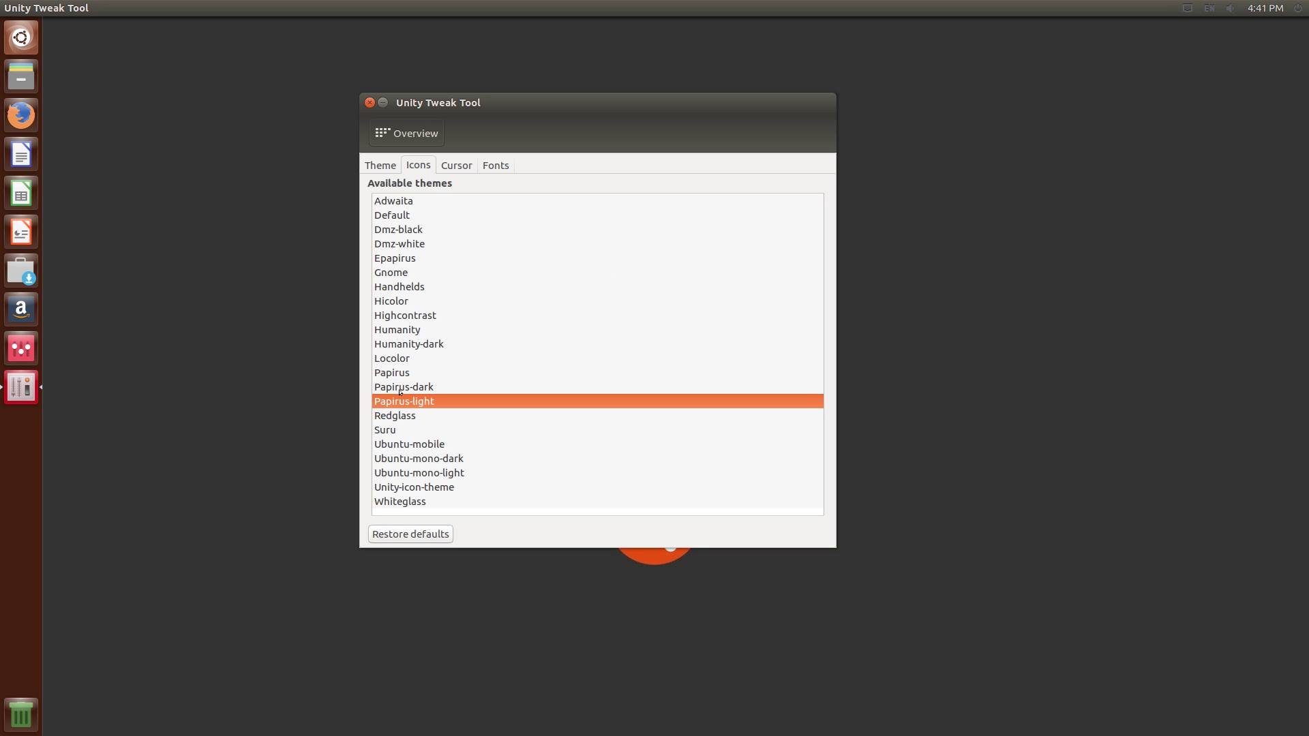
pyautogui.click(1296, 9)
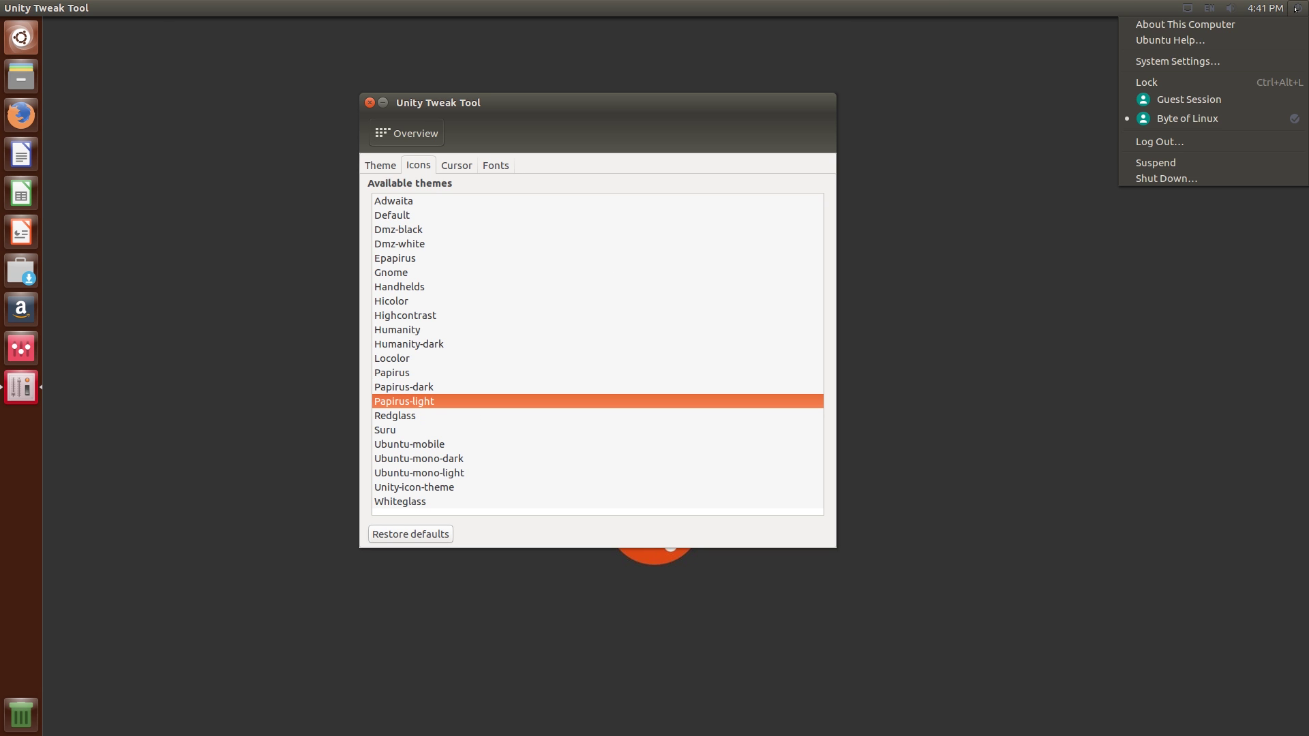
pyautogui.press('Escape')
pyautogui.click(402, 388)
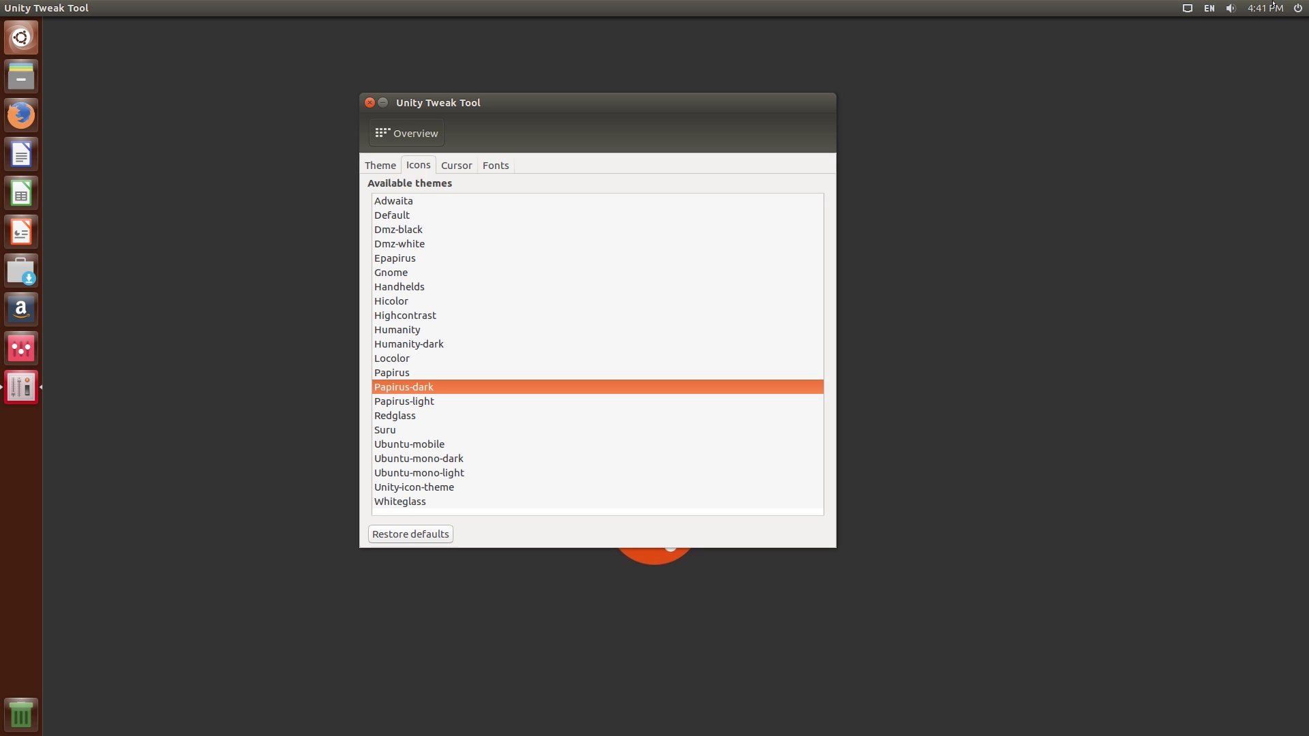
# - Compare the Papirus variants again, settle on Papirus-light, and close Unity Tweak Tool
pyautogui.moveTo(417, 95); pyautogui.dragTo(509, 138)
pyautogui.click(520, 449)
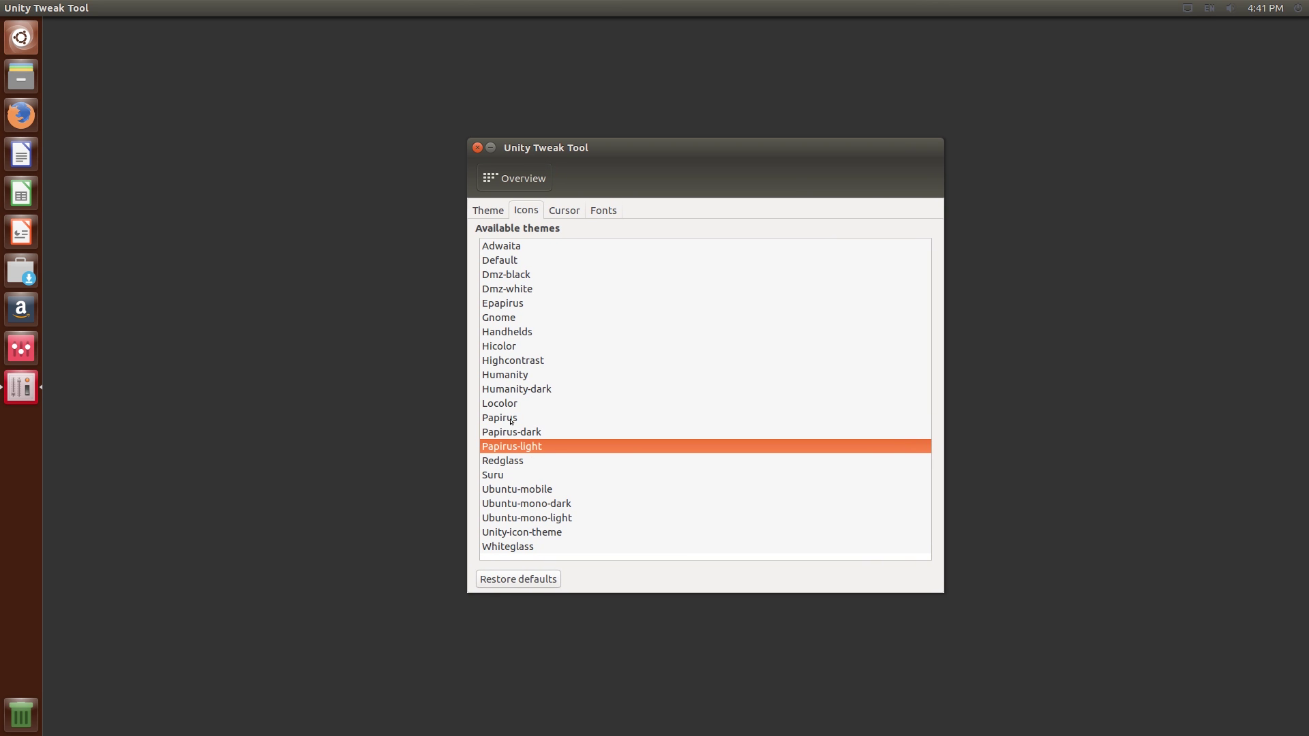
pyautogui.click(512, 417)
pyautogui.click(509, 436)
pyautogui.click(513, 445)
pyautogui.click(514, 420)
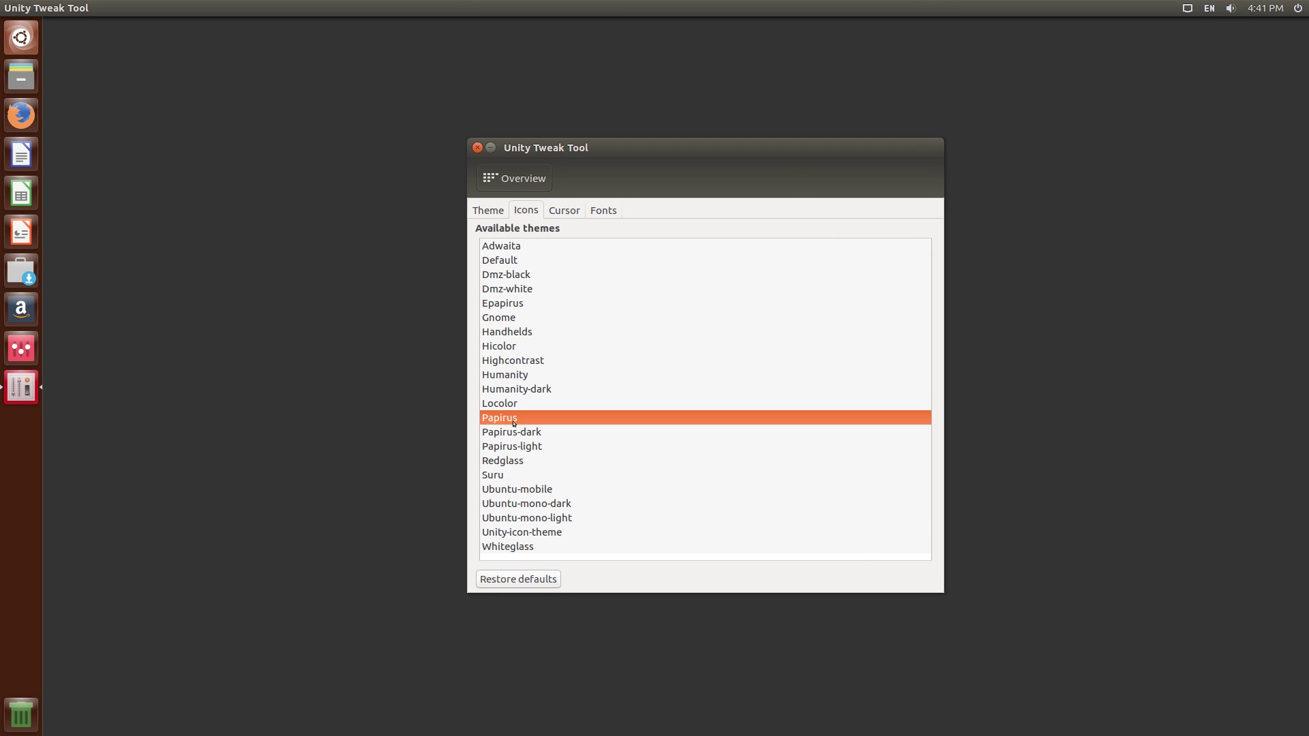
pyautogui.click(513, 435)
pyautogui.click(513, 446)
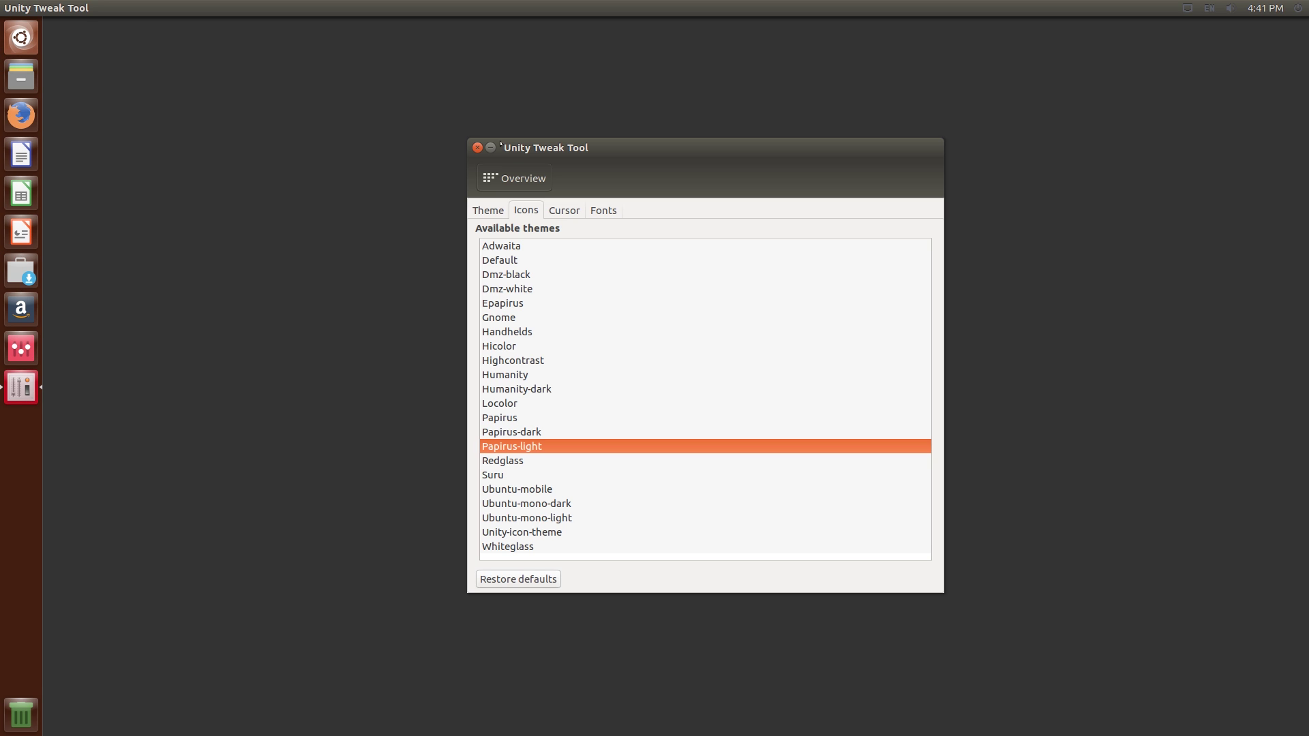
pyautogui.moveTo(505, 148); pyautogui.dragTo(527, 150)
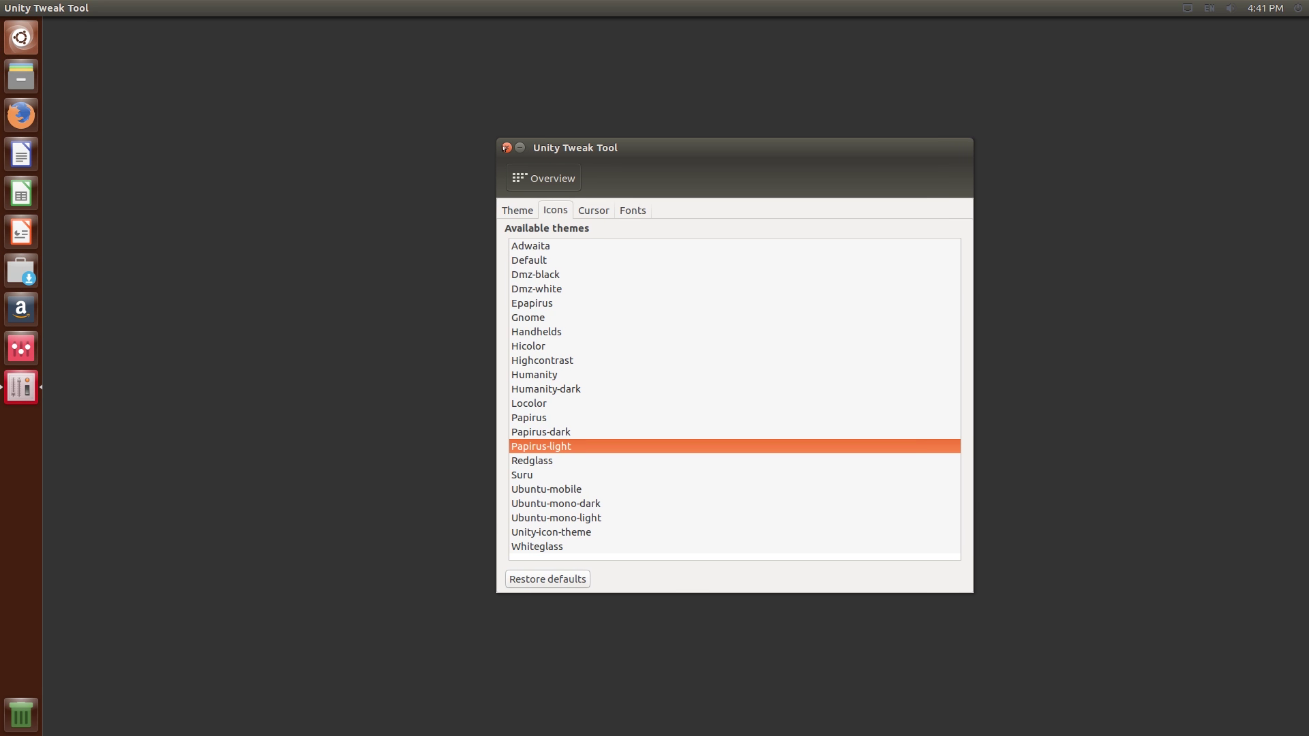
pyautogui.click(505, 147)
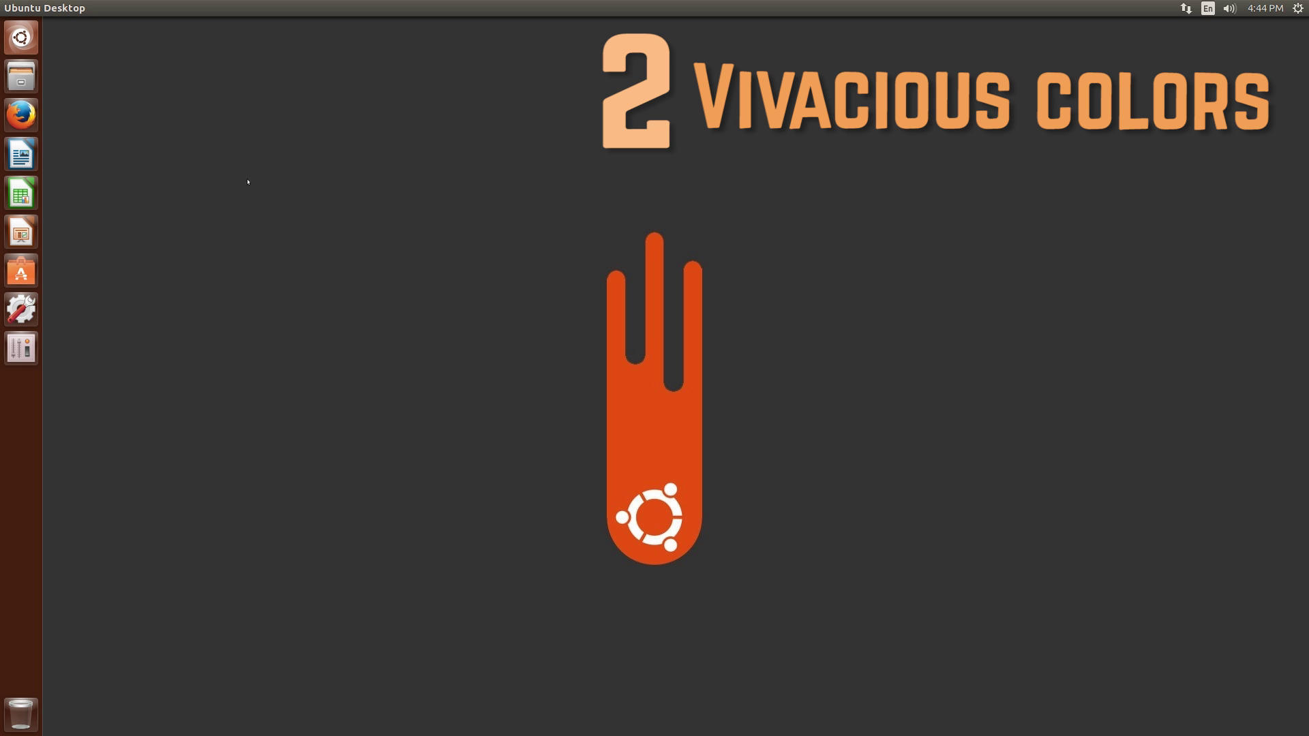
# - Launch Firefox from the launcher and move its window to the screen centre
pyautogui.click(21, 117)
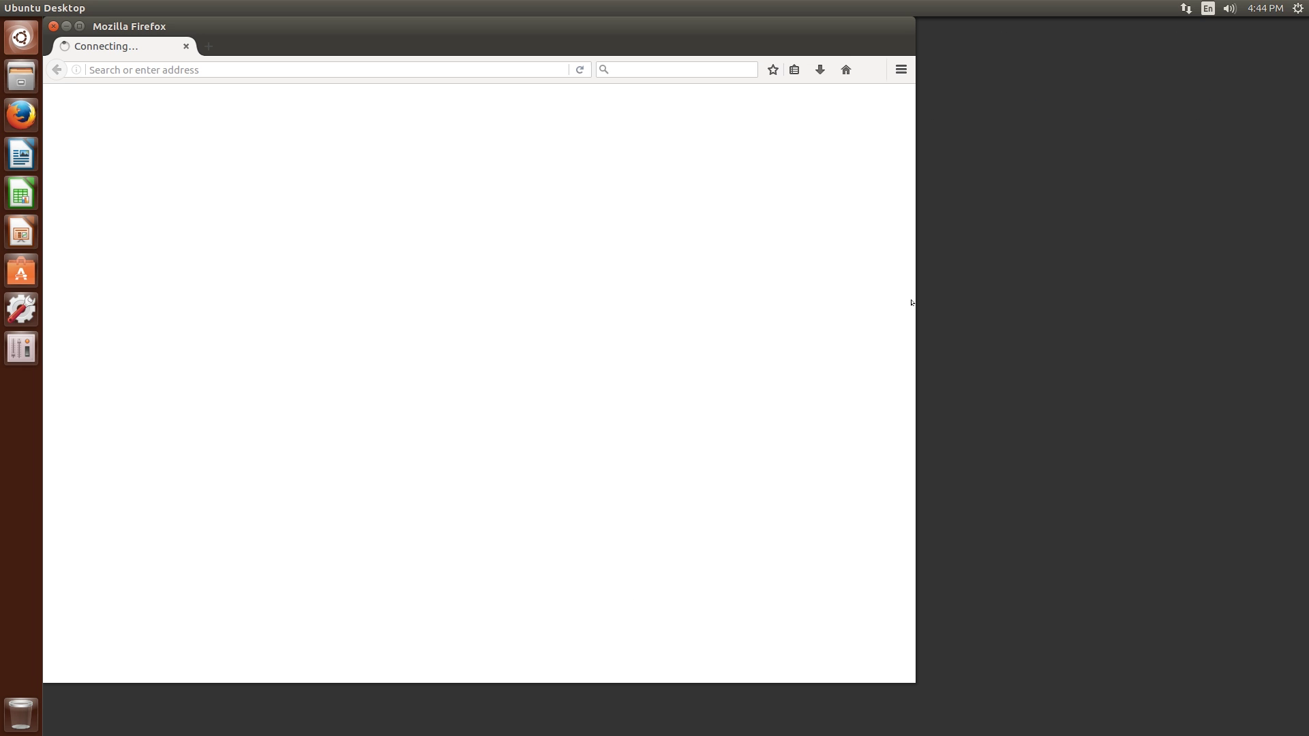
pyautogui.moveTo(343, 26); pyautogui.dragTo(552, 57)
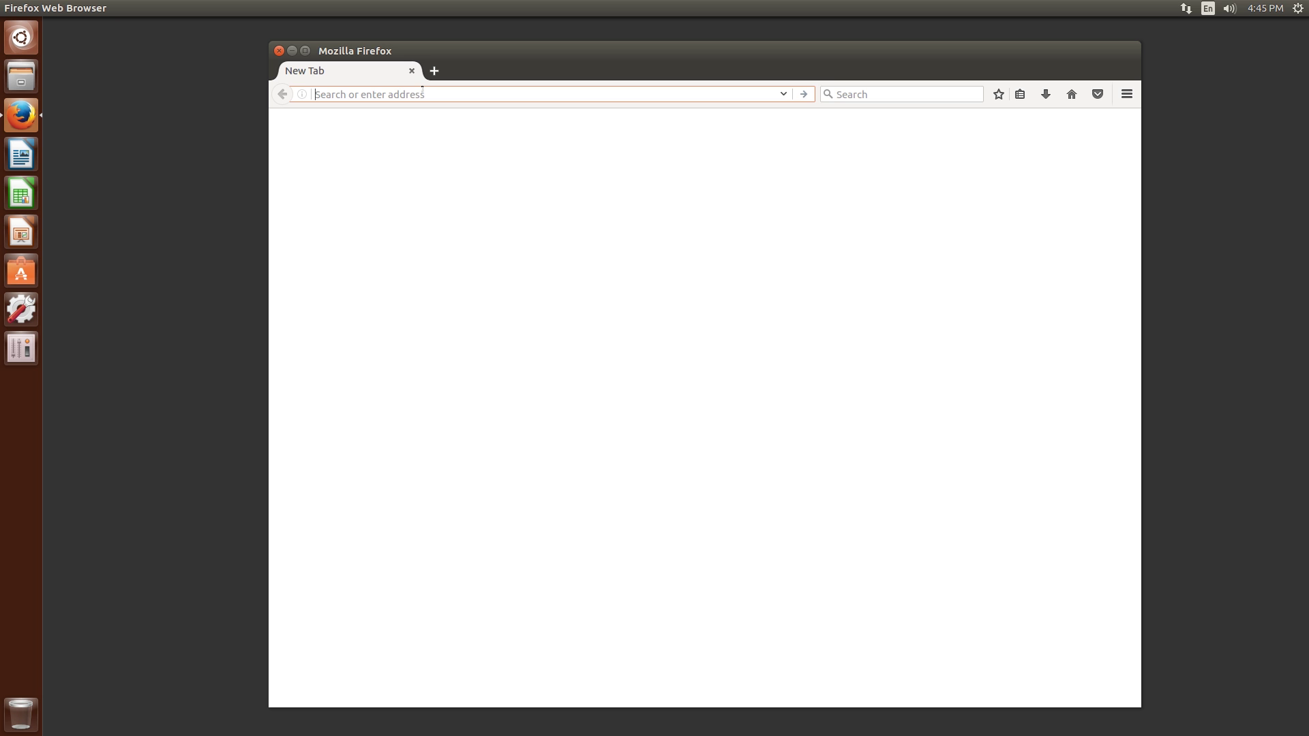
# - Google 'vivacious colors icon theme' and open the RAVEfinity Vivacious Colors result
pyautogui.write('vivacious ')
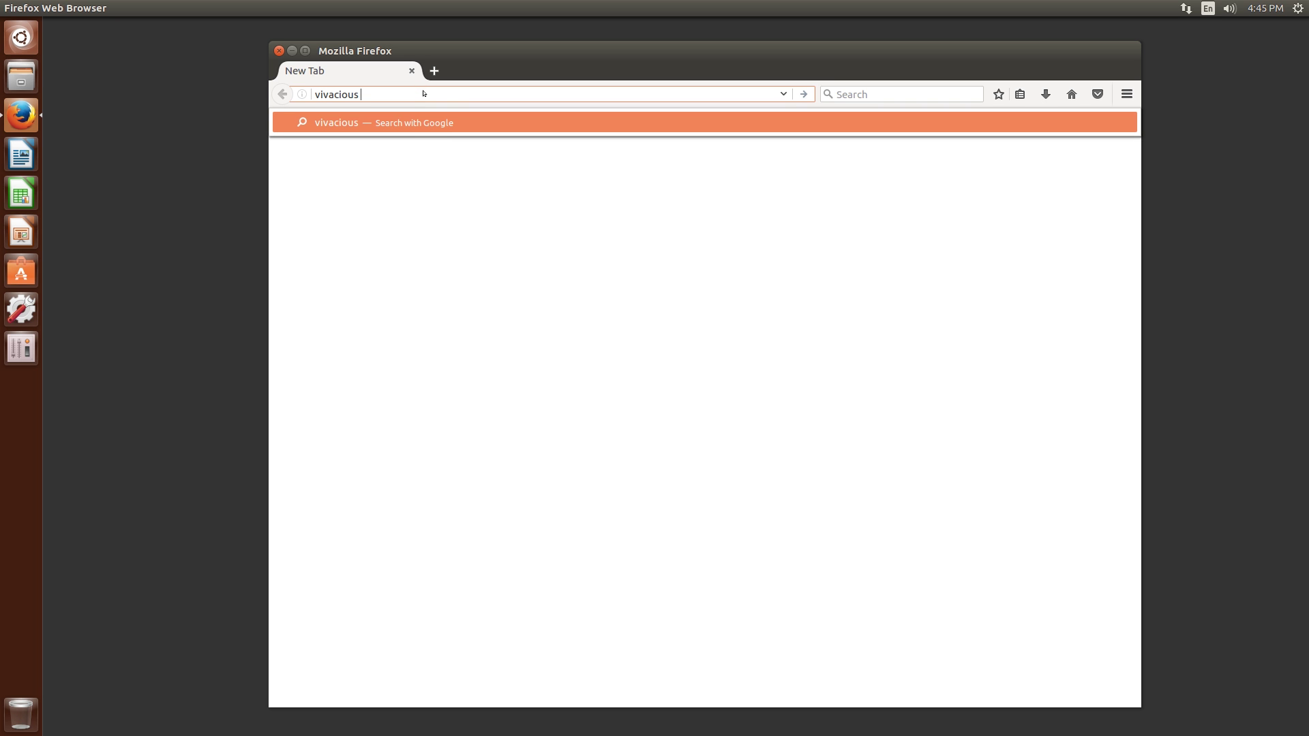
pyautogui.write('clors')
pyautogui.press('BackSpace')
pyautogui.press('BackSpace')
pyautogui.press('BackSpace')
pyautogui.press('BackSpace')
pyautogui.press('BackSpace')
pyautogui.write('colors icon theme')
pyautogui.press('Return')
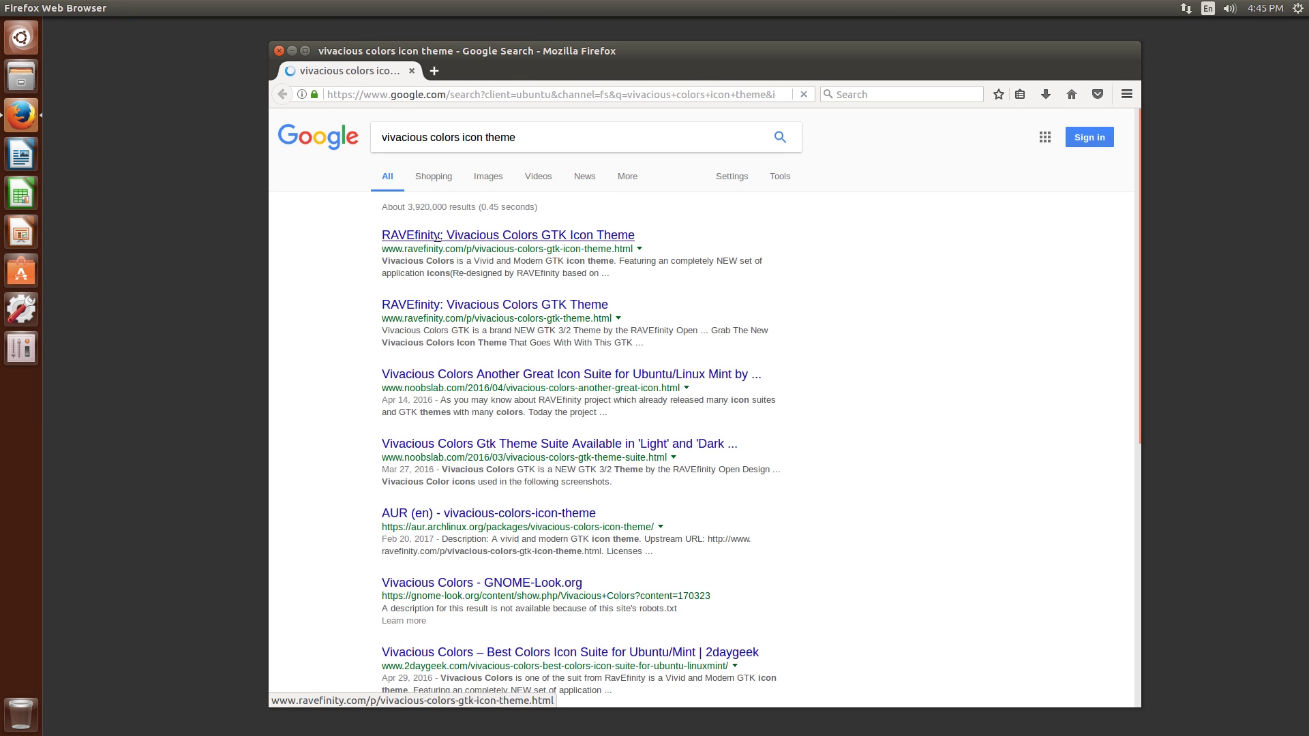
pyautogui.moveTo(470, 225); pyautogui.dragTo(444, 249)
pyautogui.click(446, 261)
pyautogui.click(454, 236)
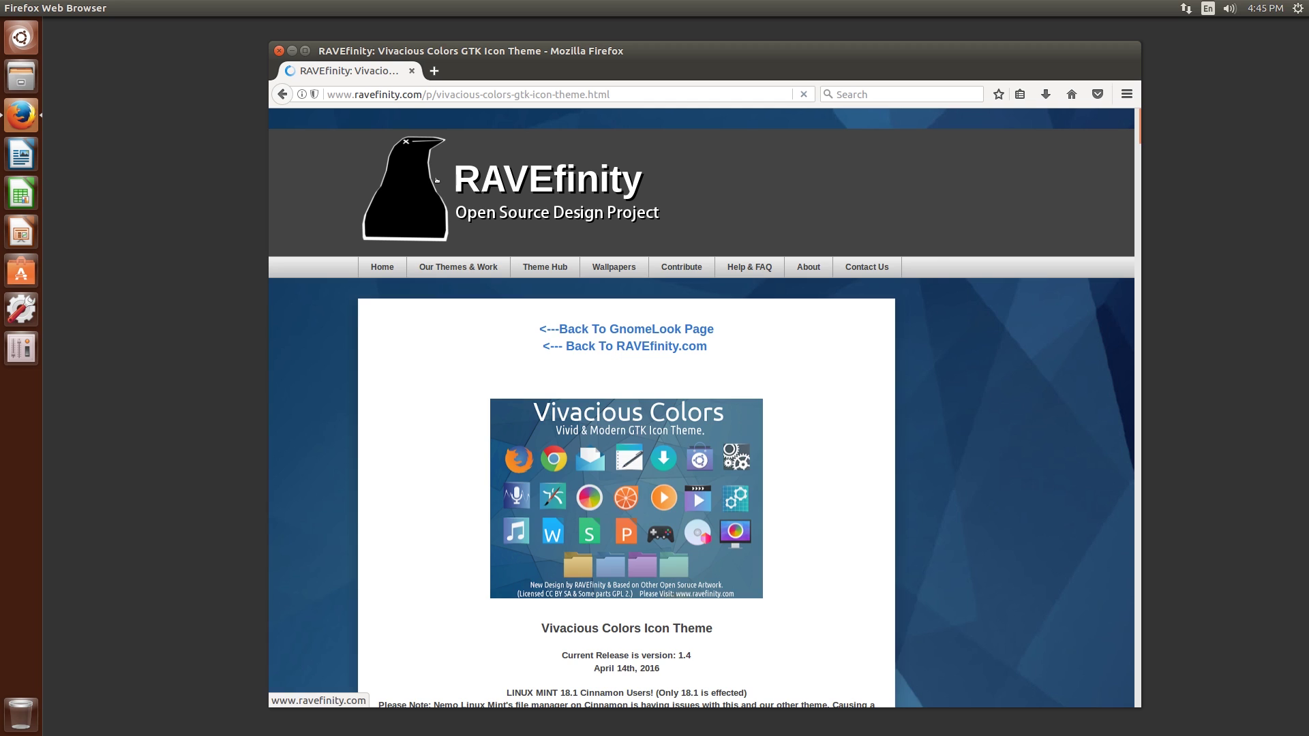
# - Scroll down the RAVEfinity page to the PPA install instructions
pyautogui.scroll(-3, 480, 240)
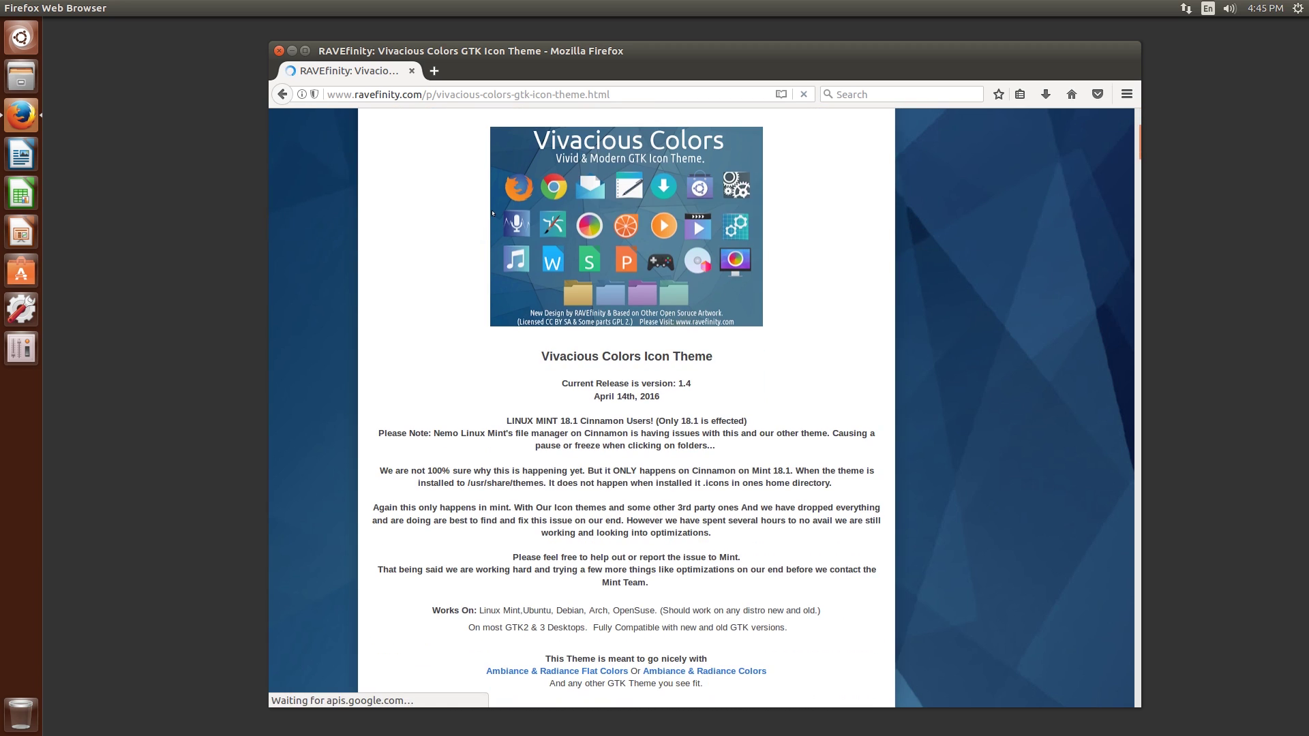
pyautogui.scroll(-20, 745, 333)
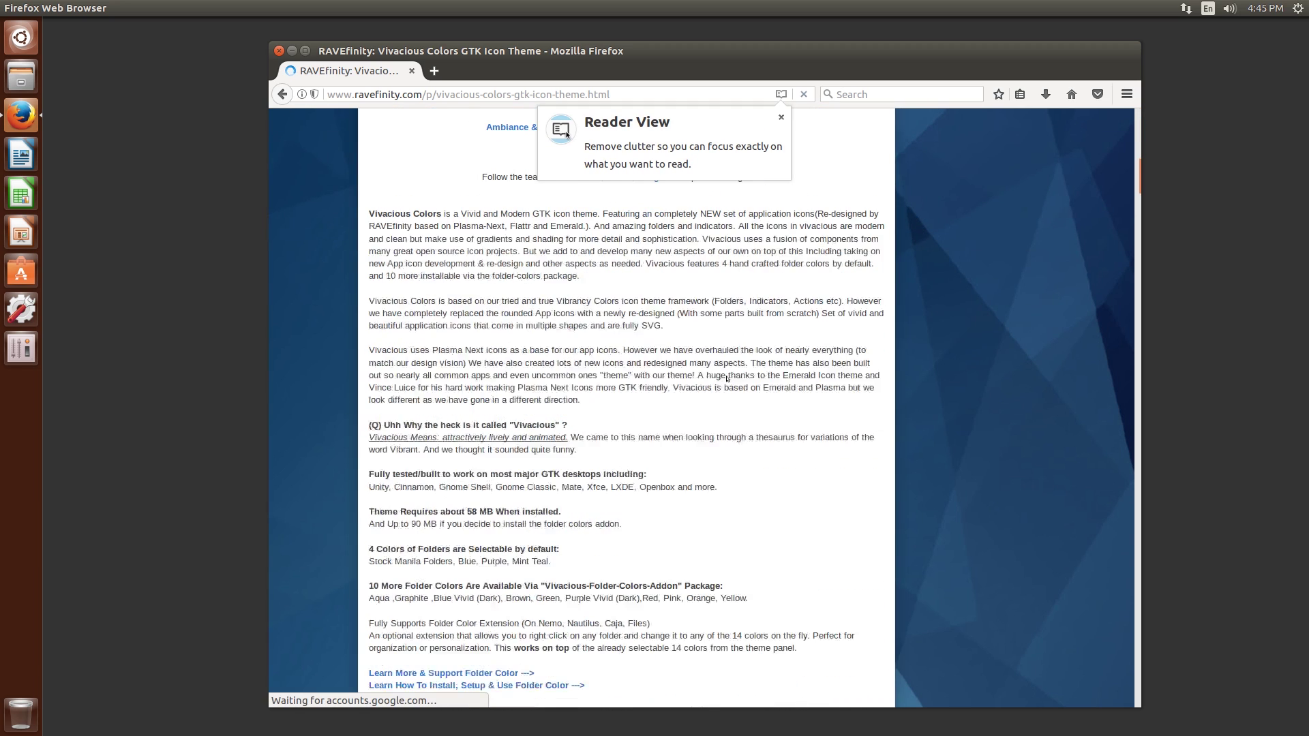
pyautogui.scroll(-6, 740, 368)
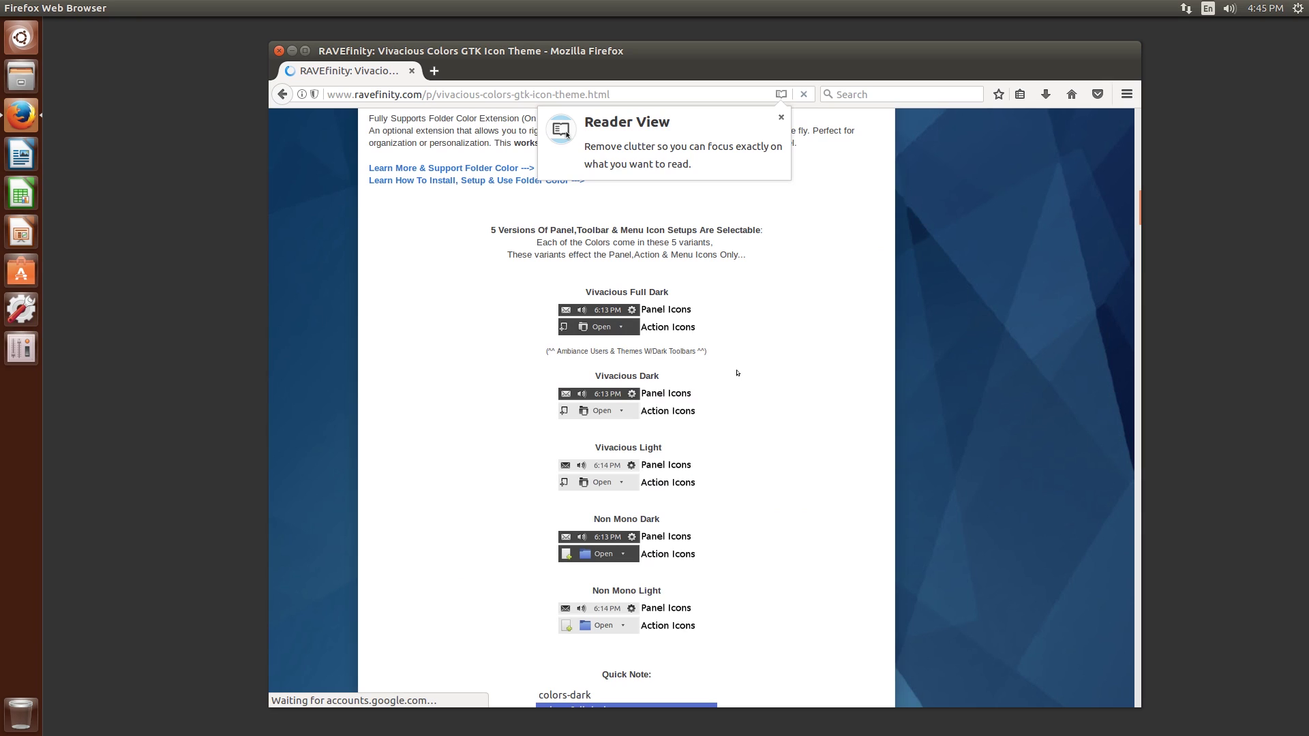
pyautogui.scroll(-3, 737, 373)
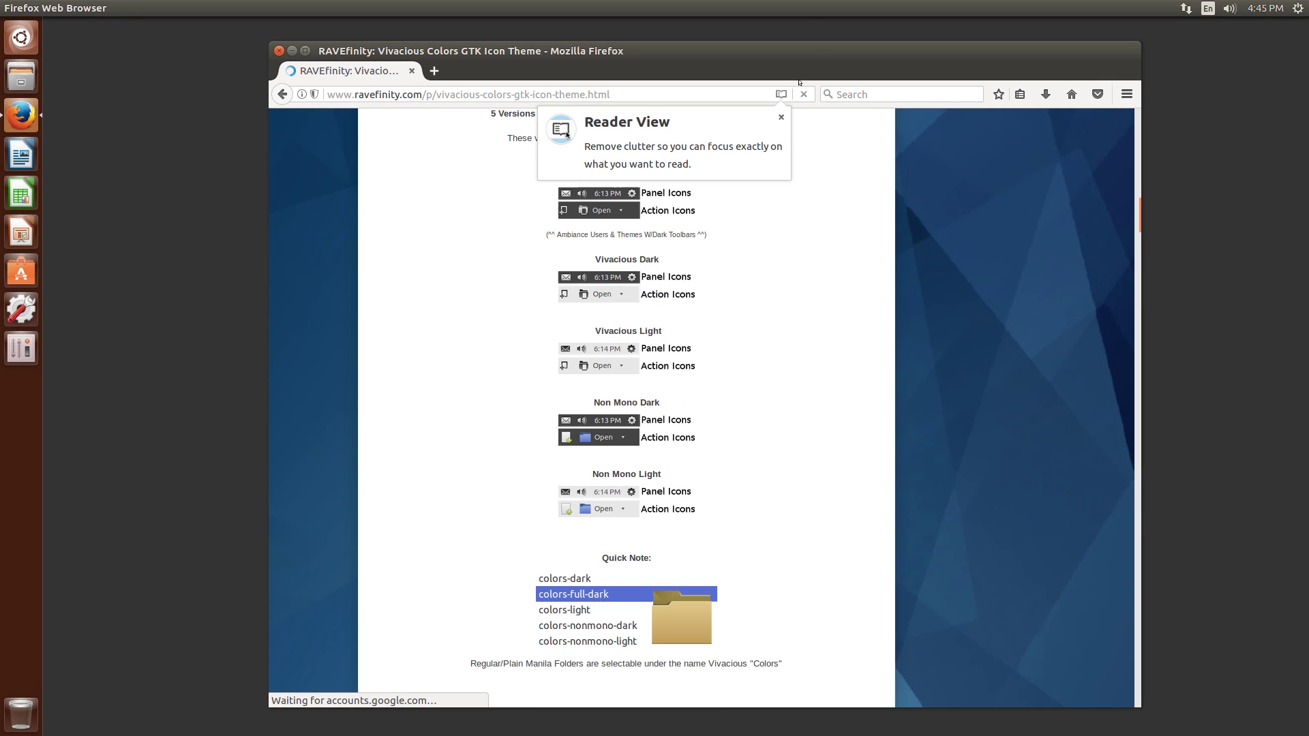
pyautogui.click(781, 118)
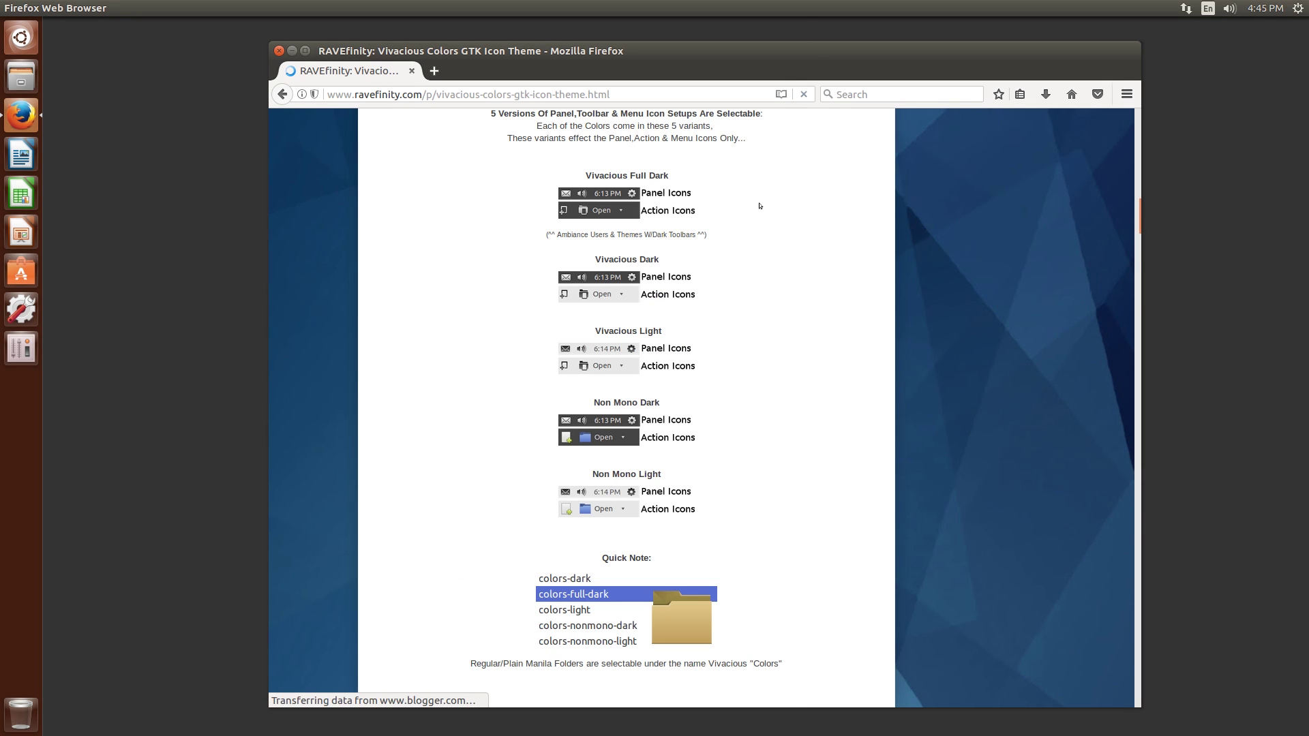
pyautogui.scroll(-6, 759, 206)
pyautogui.scroll(-13, 760, 206)
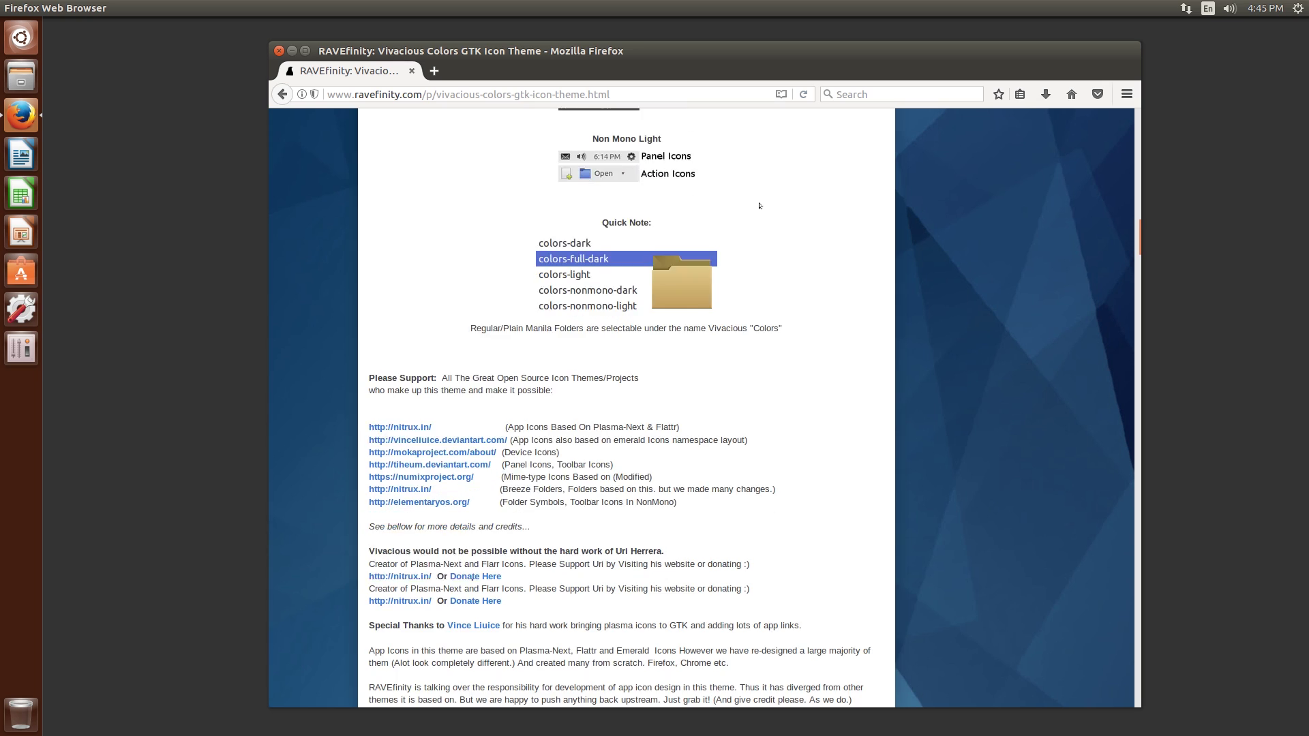
pyautogui.scroll(-7, 759, 206)
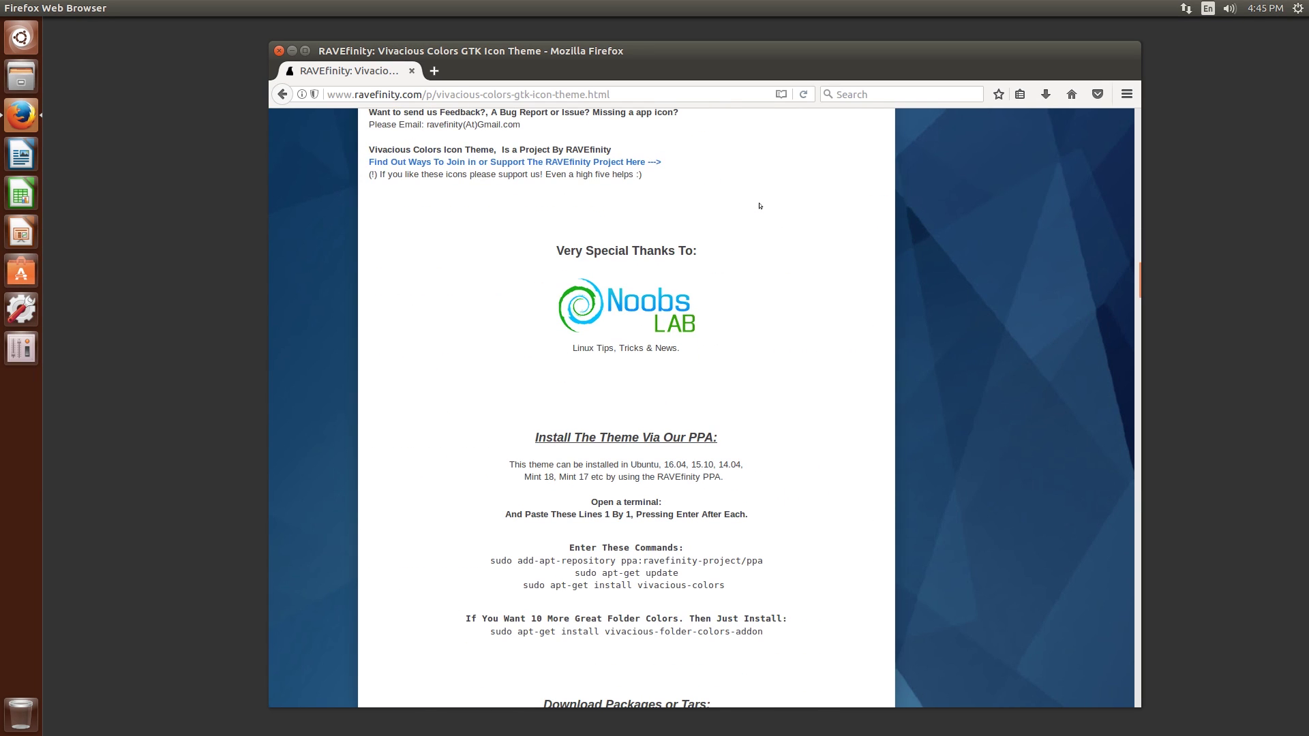
pyautogui.scroll(-5, 760, 206)
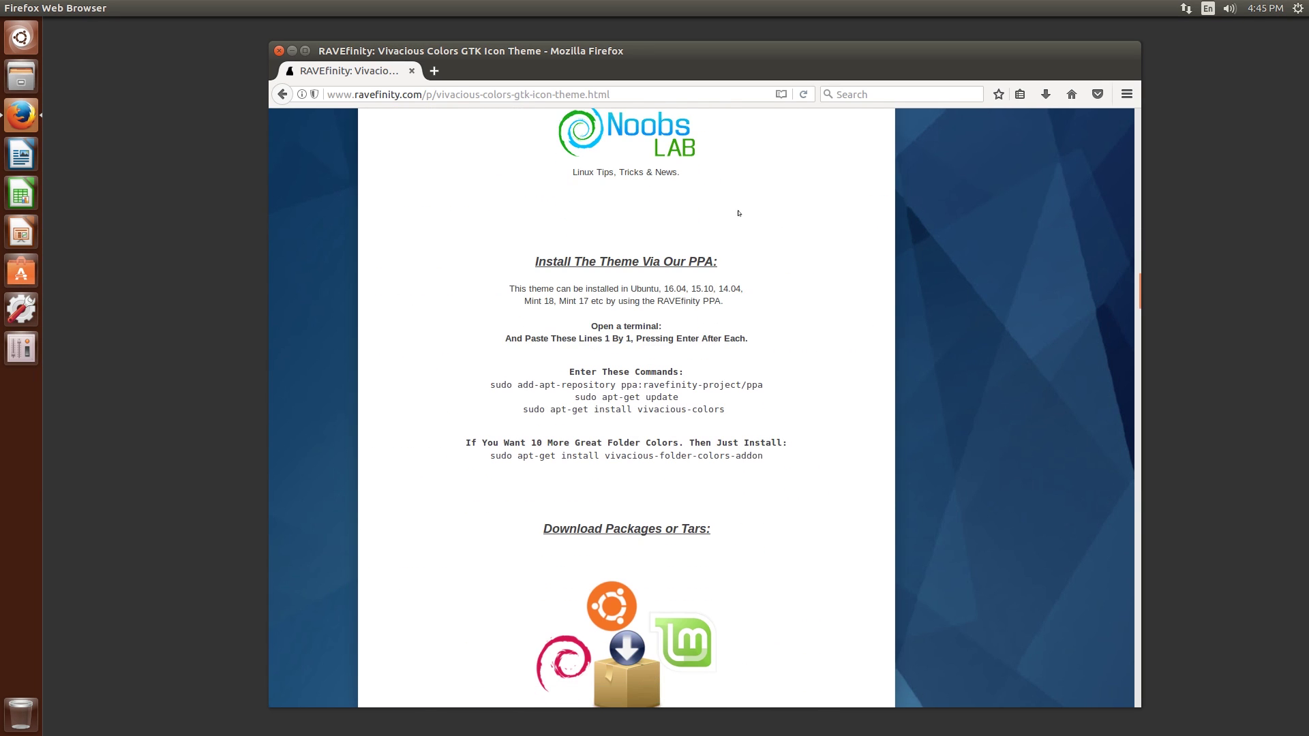
pyautogui.moveTo(533, 240); pyautogui.dragTo(749, 413)
pyautogui.click(750, 413)
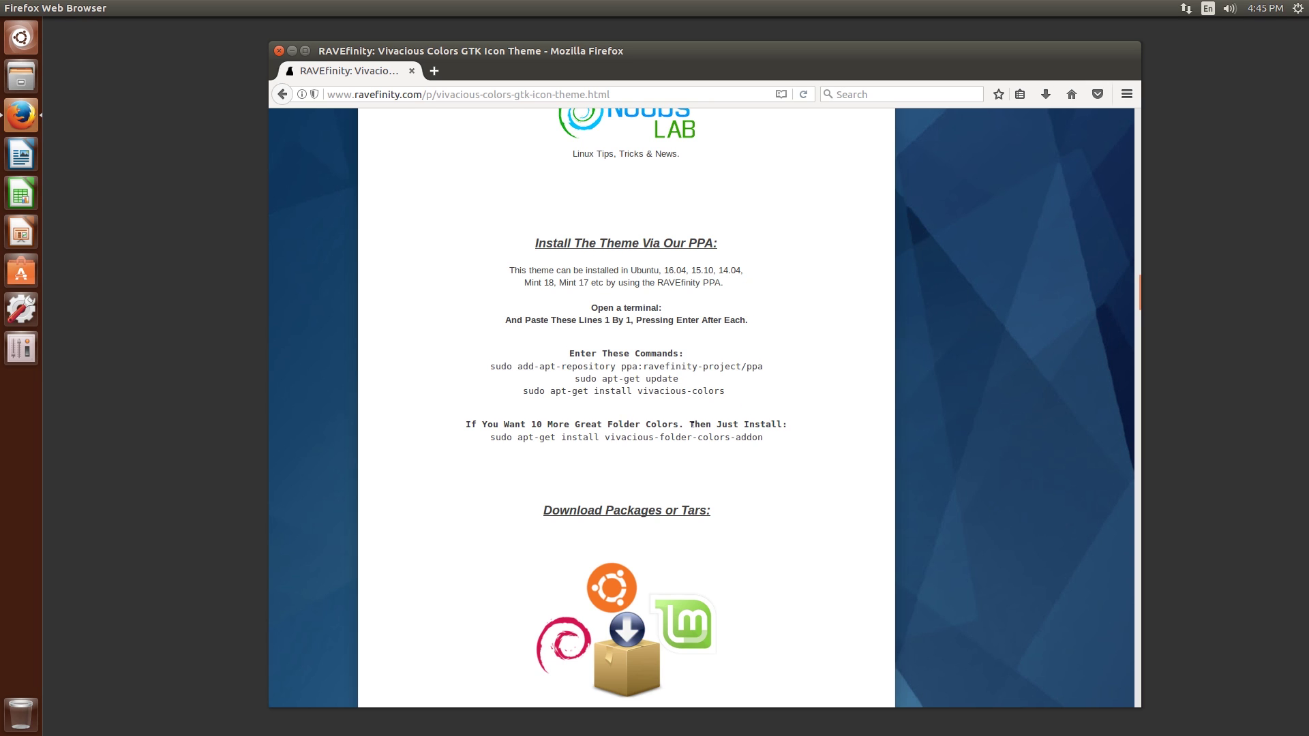
# - Look over the Download Deb Package links and the Any Distro section
pyautogui.scroll(-4, 588, 425)
pyautogui.moveTo(545, 351); pyautogui.dragTo(716, 358)
pyautogui.click(716, 359)
pyautogui.scroll(-7, 625, 396)
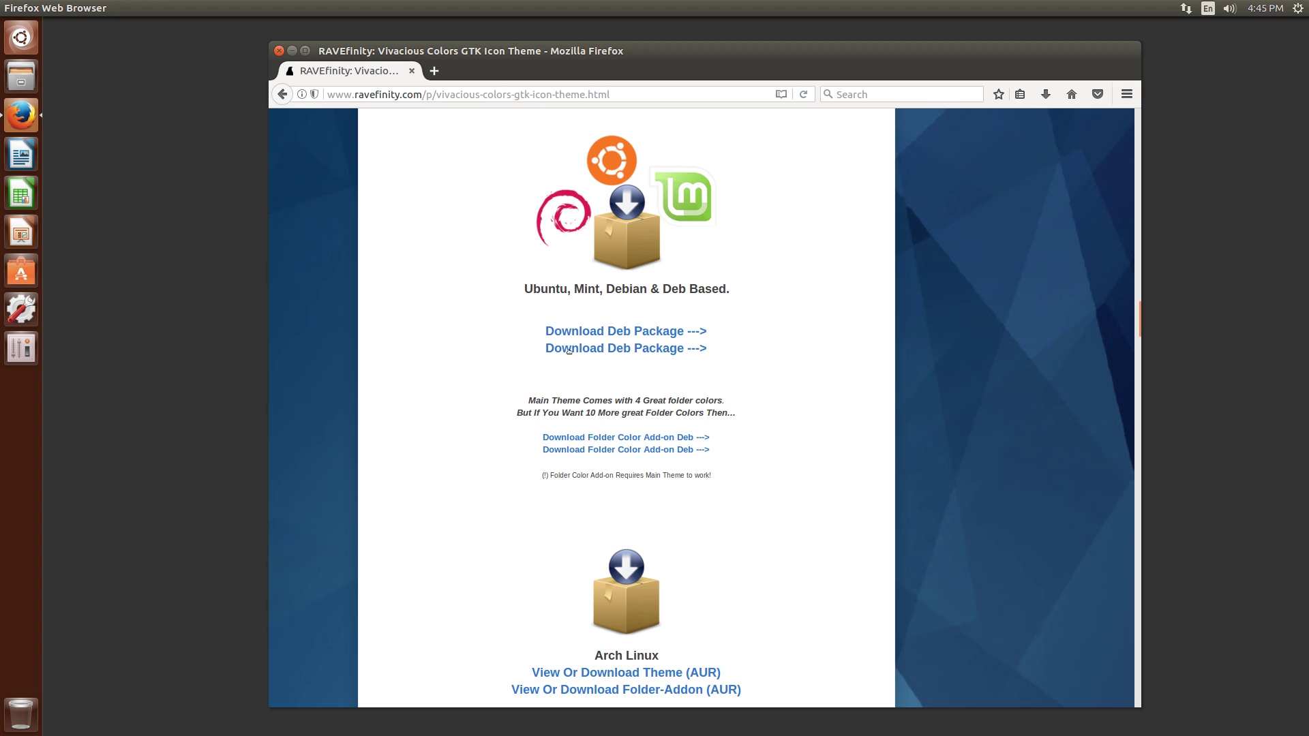
pyautogui.moveTo(538, 313); pyautogui.dragTo(713, 370)
pyautogui.click(691, 401)
pyautogui.scroll(-6, 644, 281)
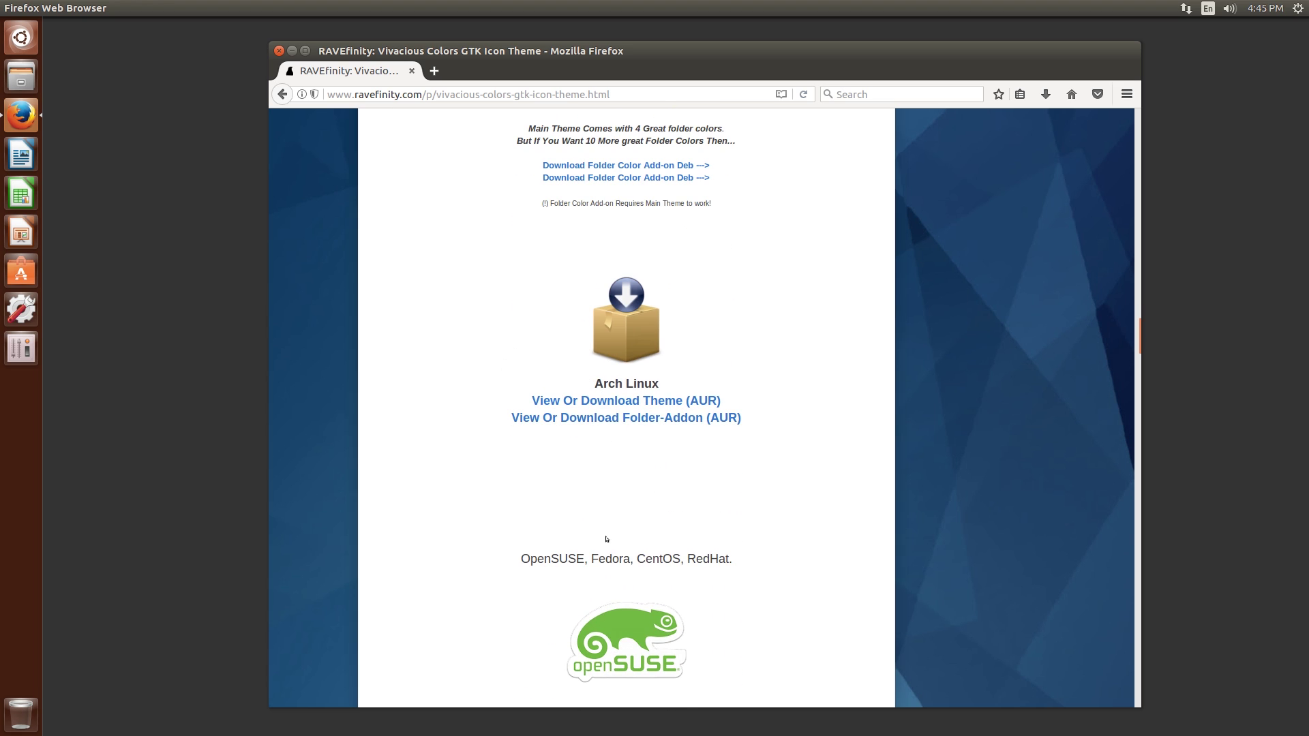
pyautogui.scroll(-3, 529, 382)
pyautogui.scroll(-5, 611, 415)
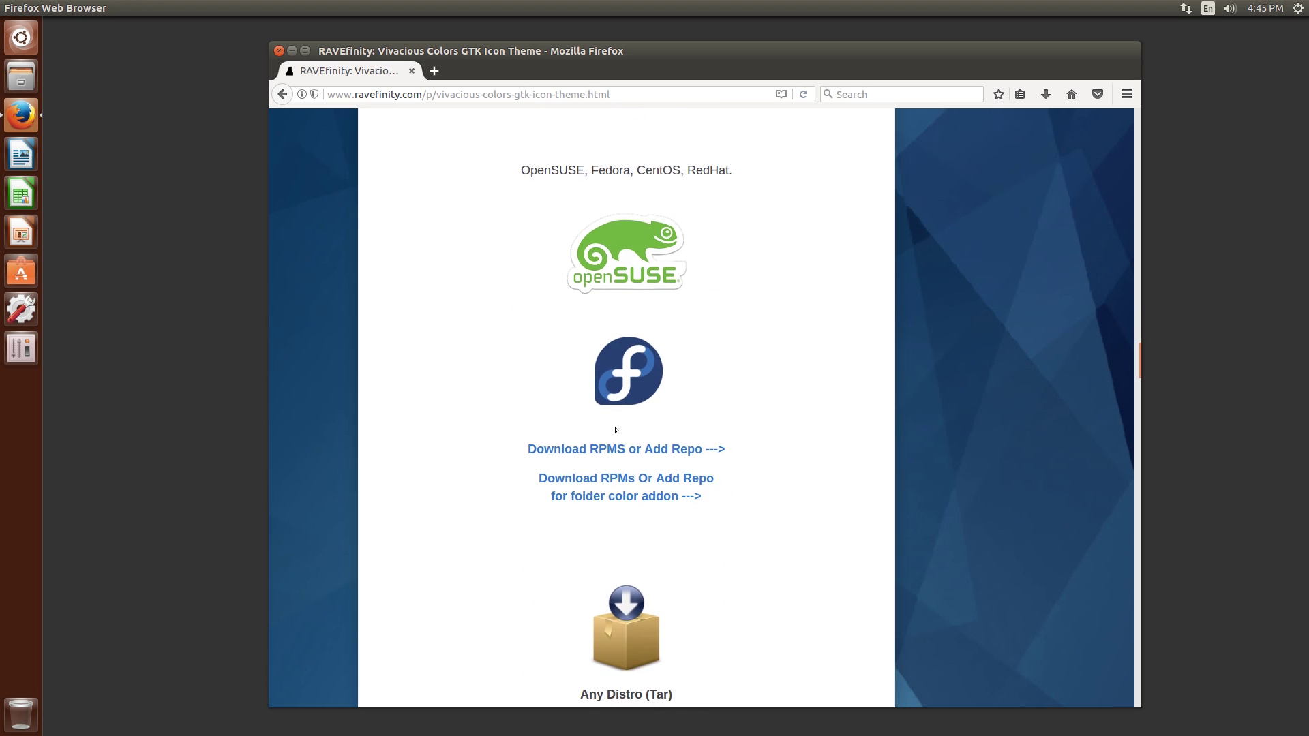
pyautogui.scroll(-4, 600, 423)
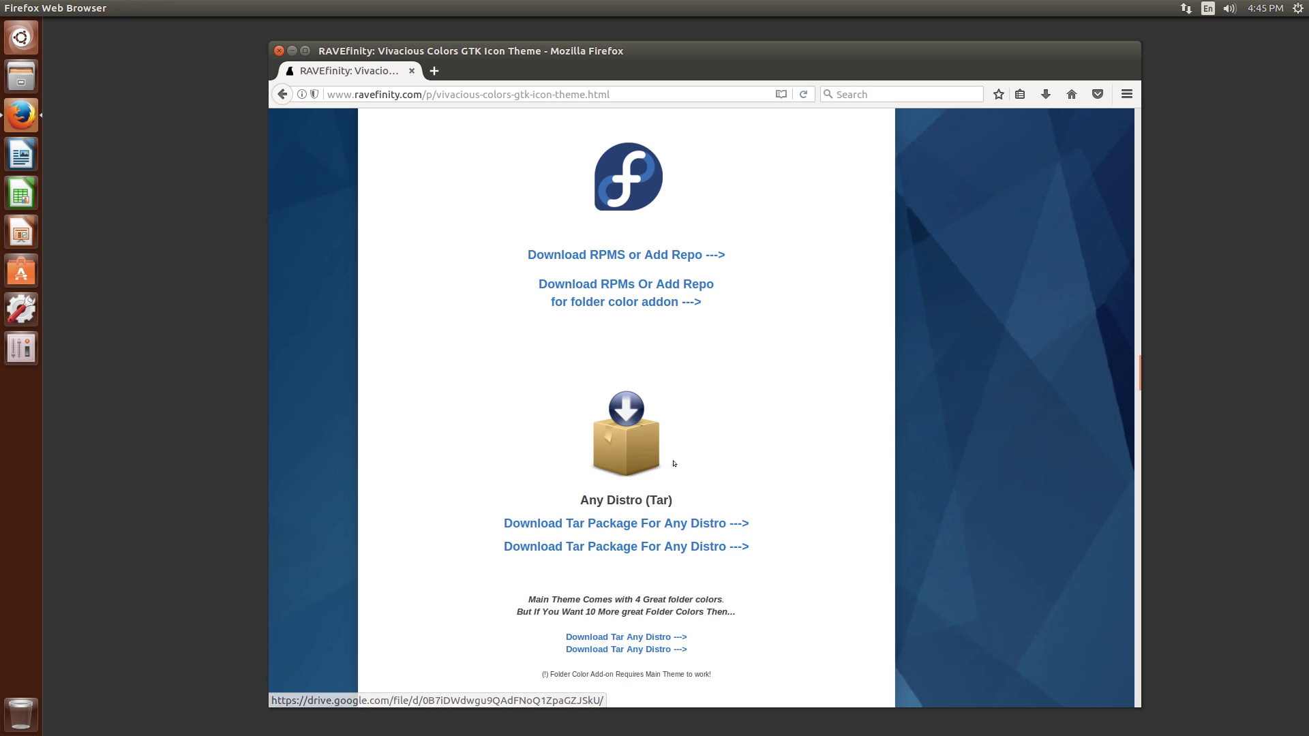
pyautogui.moveTo(463, 484); pyautogui.dragTo(825, 596)
pyautogui.click(845, 423)
# - Select the 'sudo add-apt-repository ppa:ravefinity-project/ppa' command for copying
pyautogui.scroll(7, 774, 390)
pyautogui.scroll(18, 773, 390)
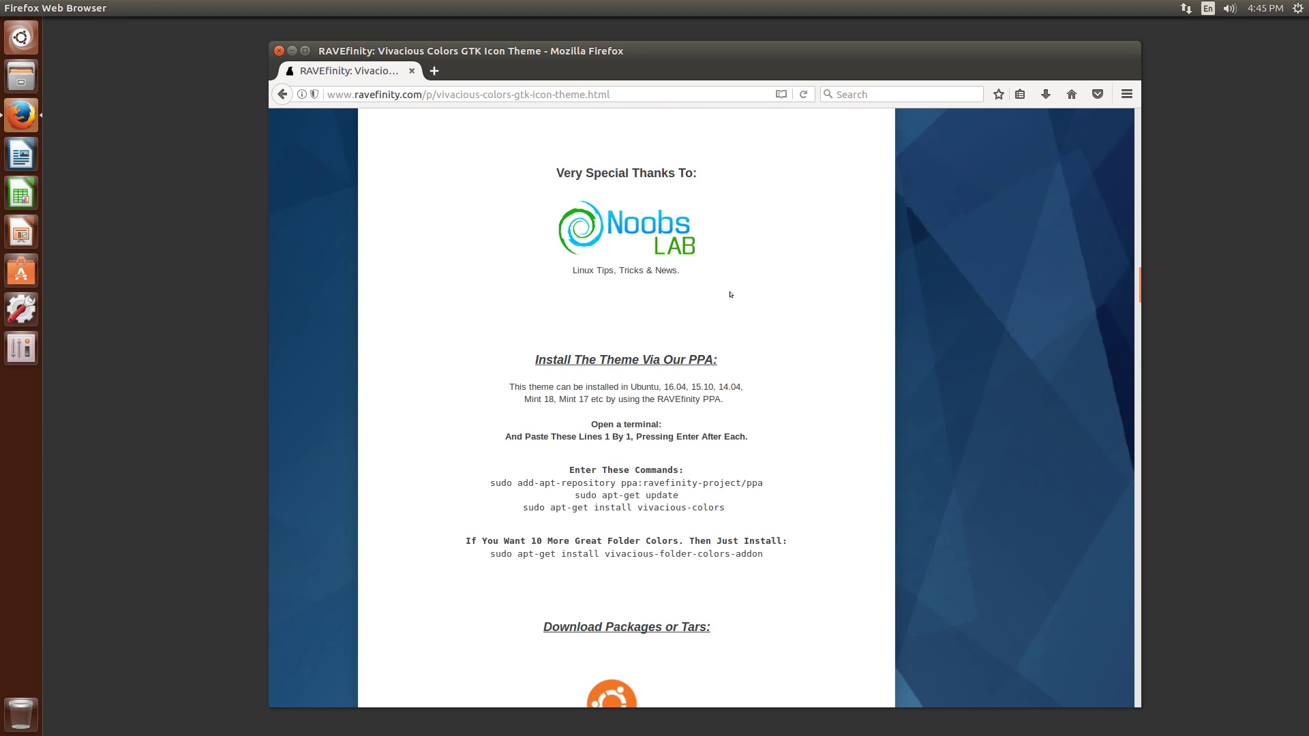
pyautogui.scroll(7, 700, 278)
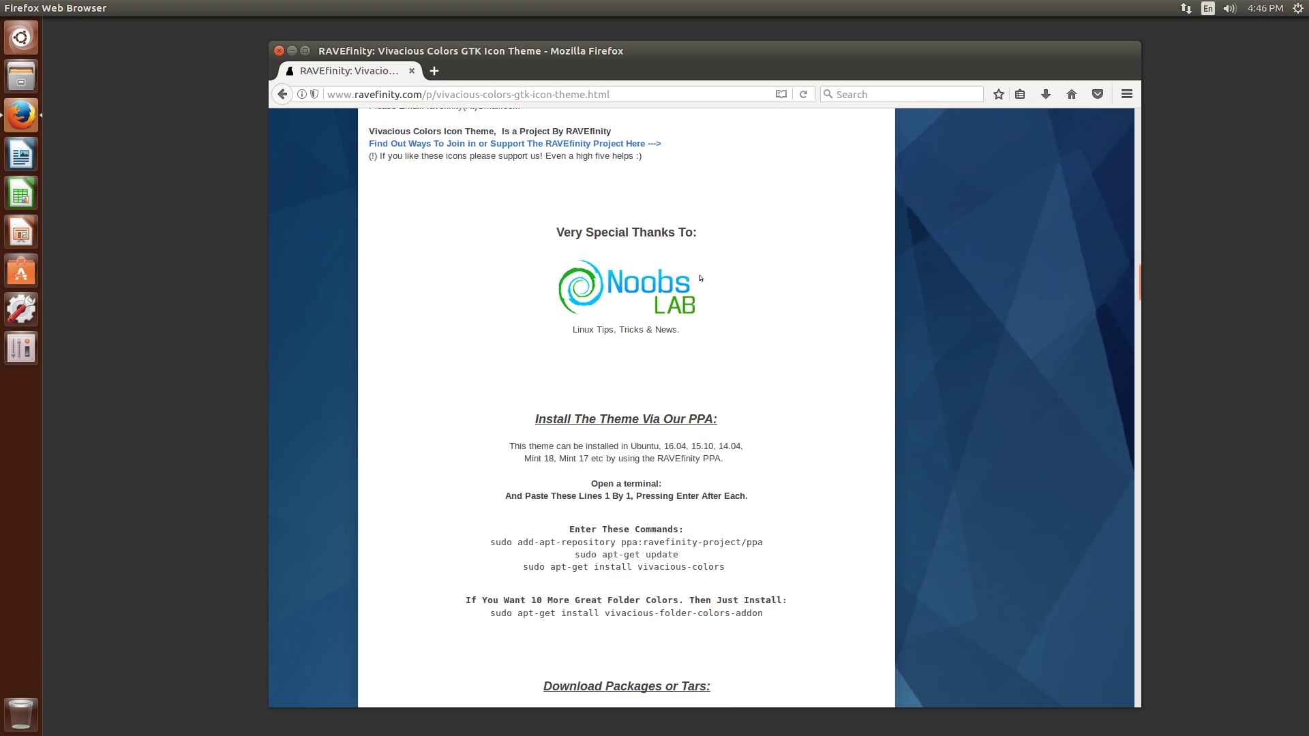
pyautogui.scroll(-6, 700, 278)
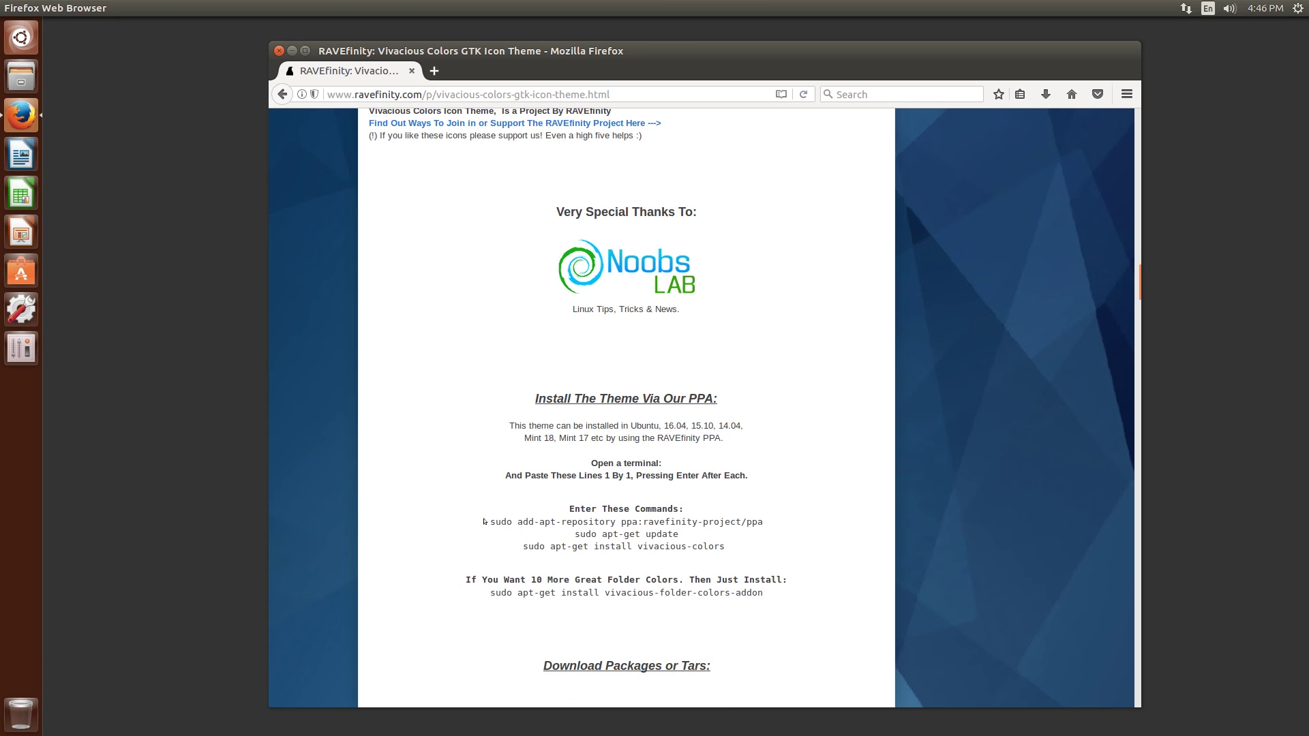
pyautogui.moveTo(485, 522); pyautogui.dragTo(764, 523)
pyautogui.hotkey('ctrl', 'c')
# - Launch Terminal from the Dash and place it beside the install instructions
pyautogui.press('super')
pyautogui.write('termina')
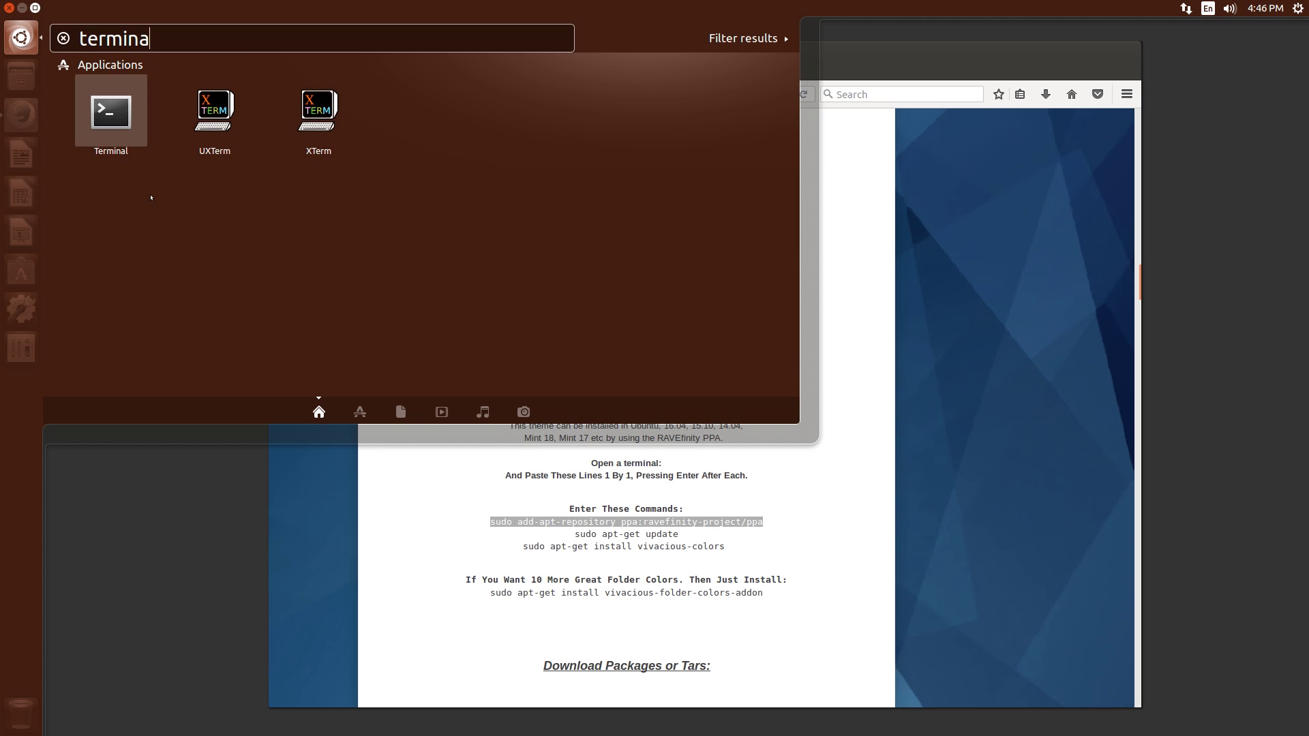
pyautogui.press('Return')
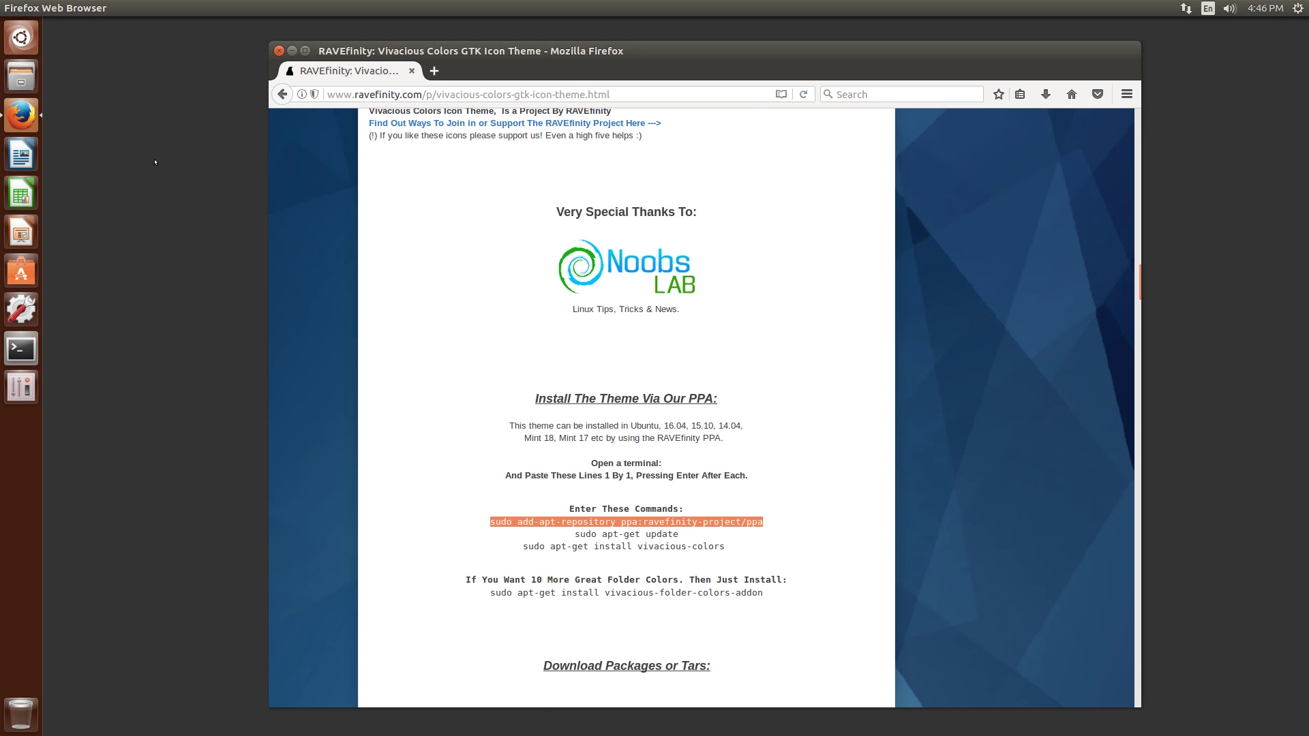
pyautogui.moveTo(330, 448); pyautogui.dragTo(1063, 181)
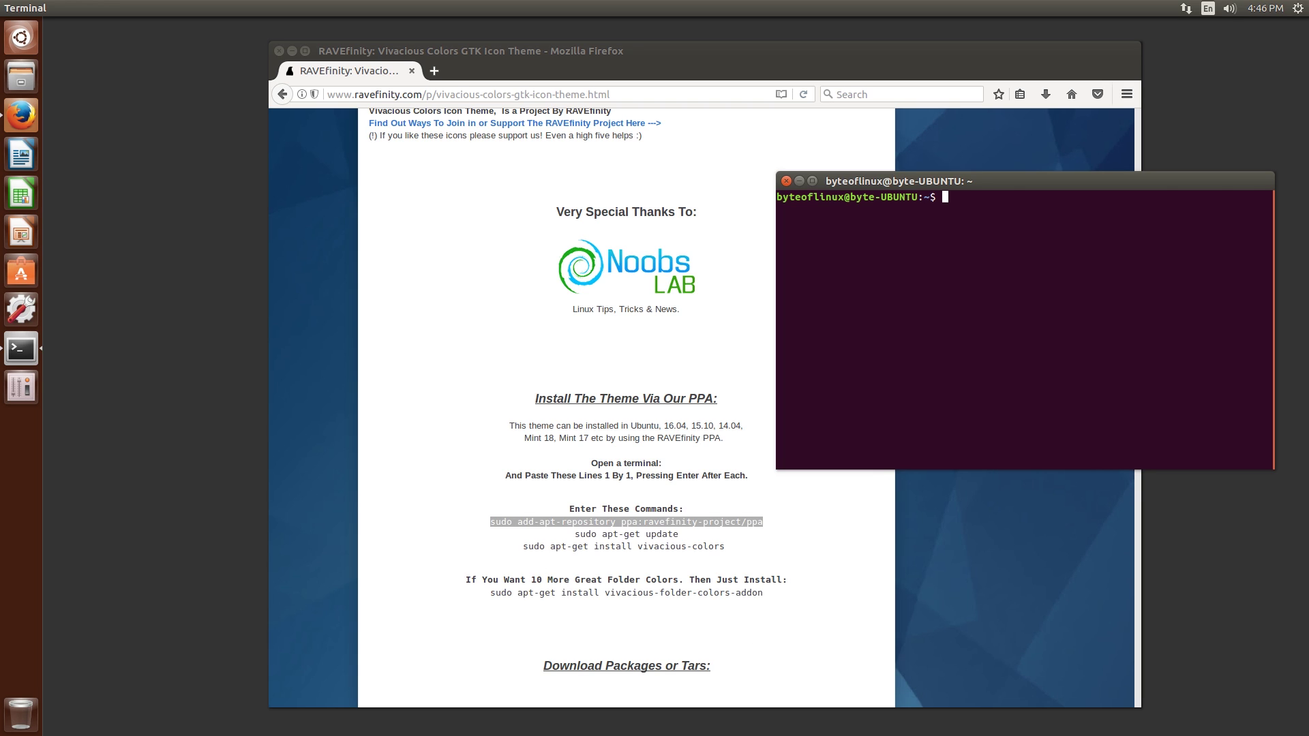
# - Add the RAVEfinity PPA with sudo and run 'sudo apt-get update'
pyautogui.hotkey('ctrl', 'shift', 'v')
pyautogui.press('Return')
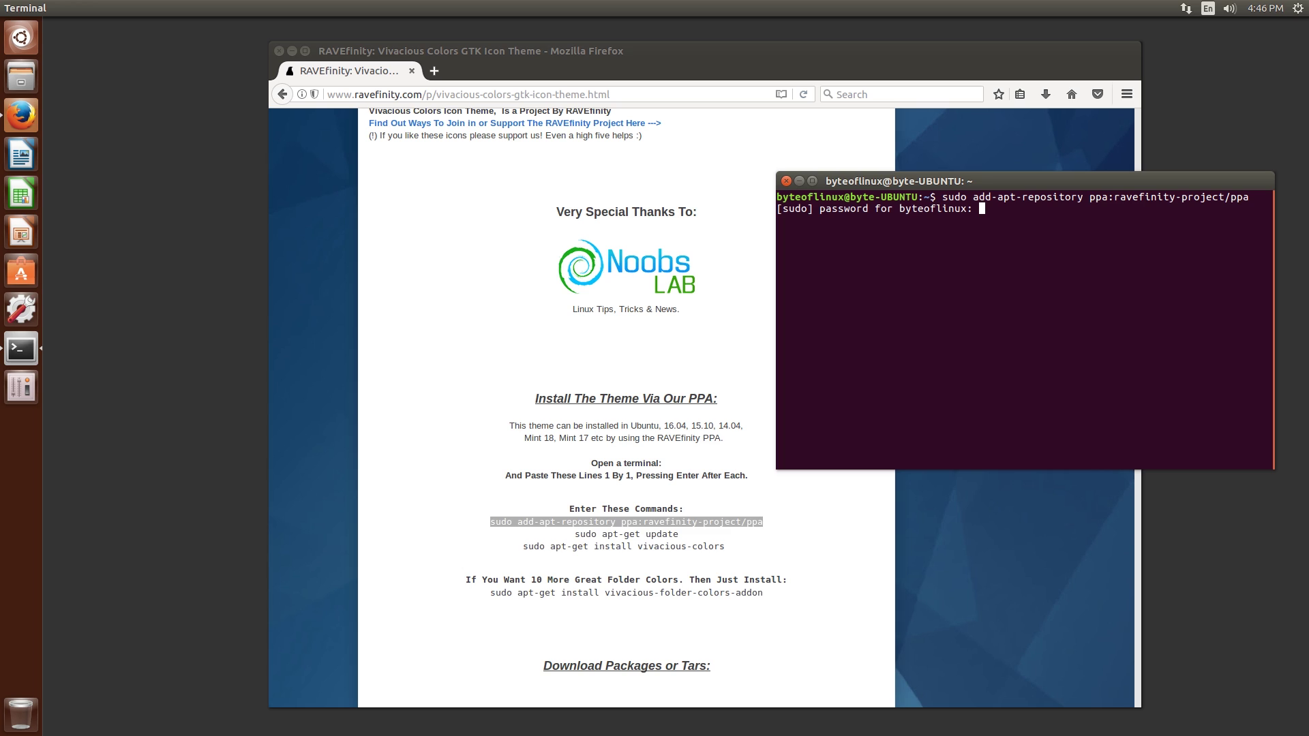
pyautogui.press('Return')
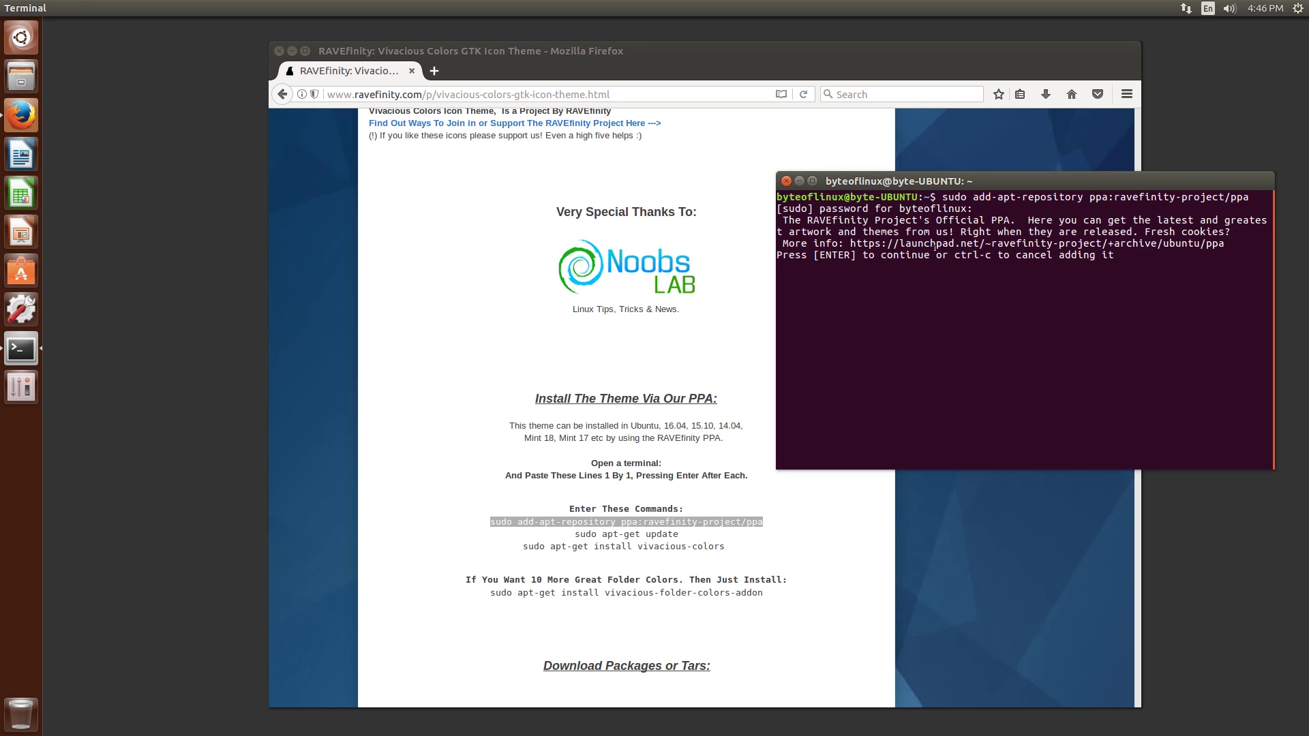
pyautogui.press('Return')
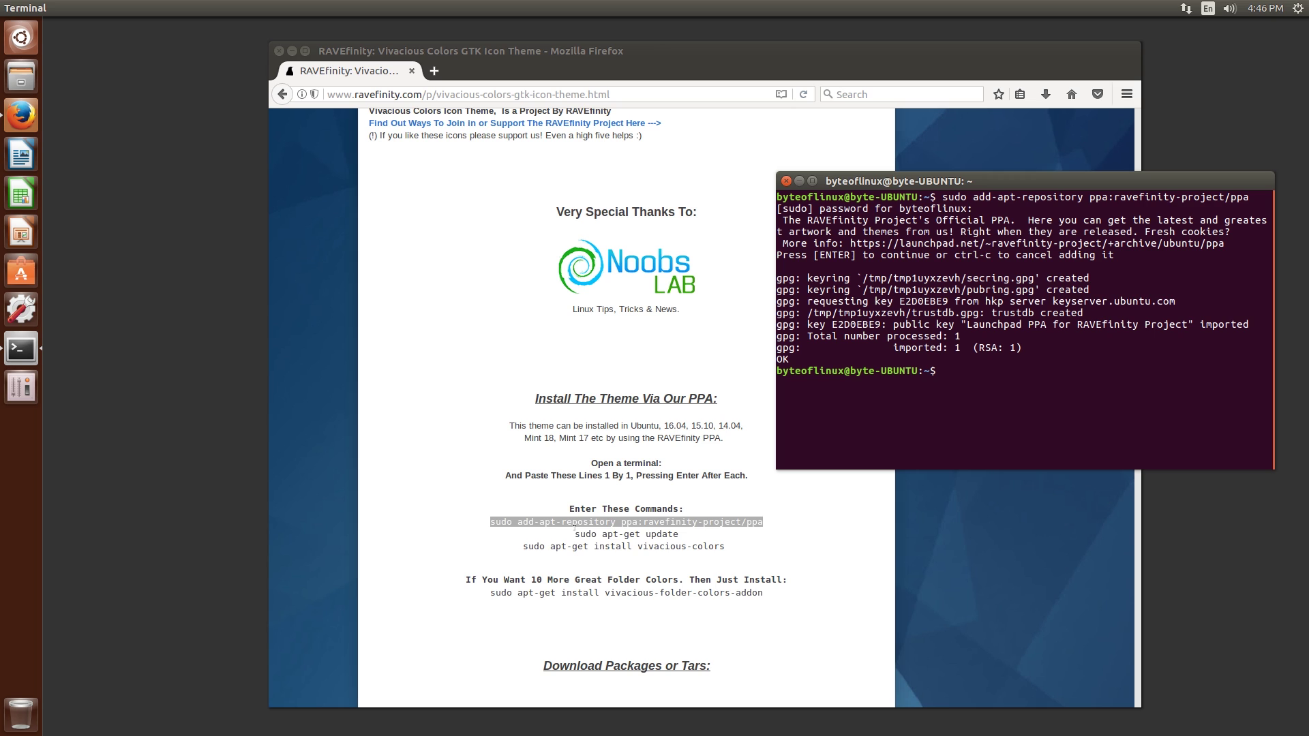
pyautogui.write('sudo apt-get update')
pyautogui.press('Return')
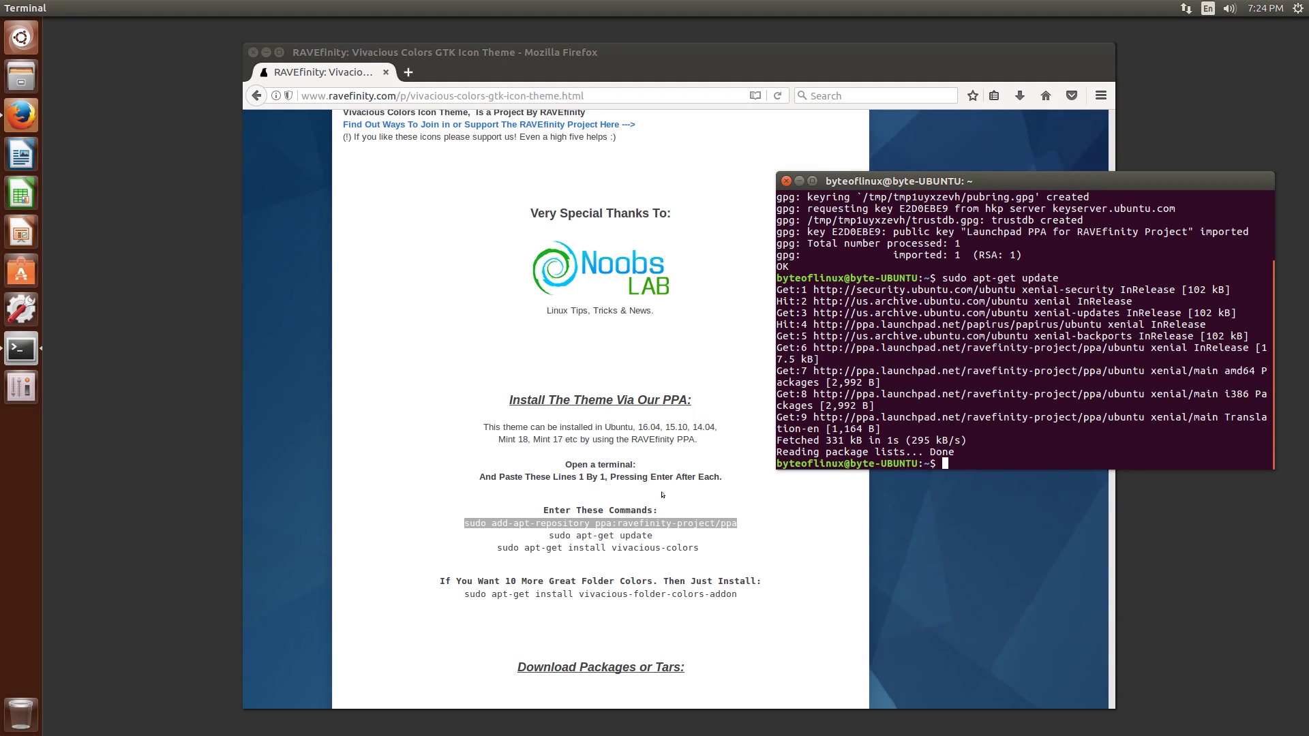
# - Copy the vivacious-colors install command from the browser and run it with sudo
pyautogui.click(491, 540)
pyautogui.moveTo(494, 548); pyautogui.dragTo(714, 553)
pyautogui.click(1179, 405)
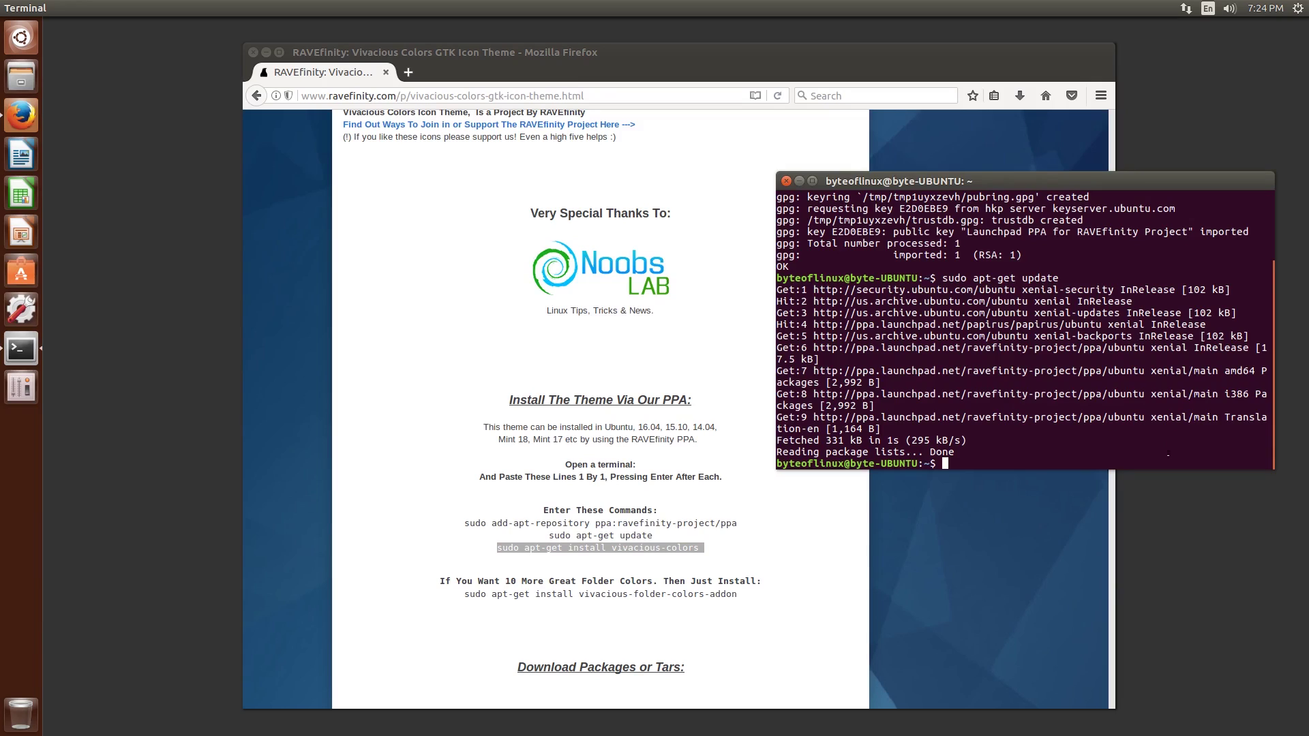
pyautogui.hotkey('ctrl', 'shift', 'v')
pyautogui.press('Return')
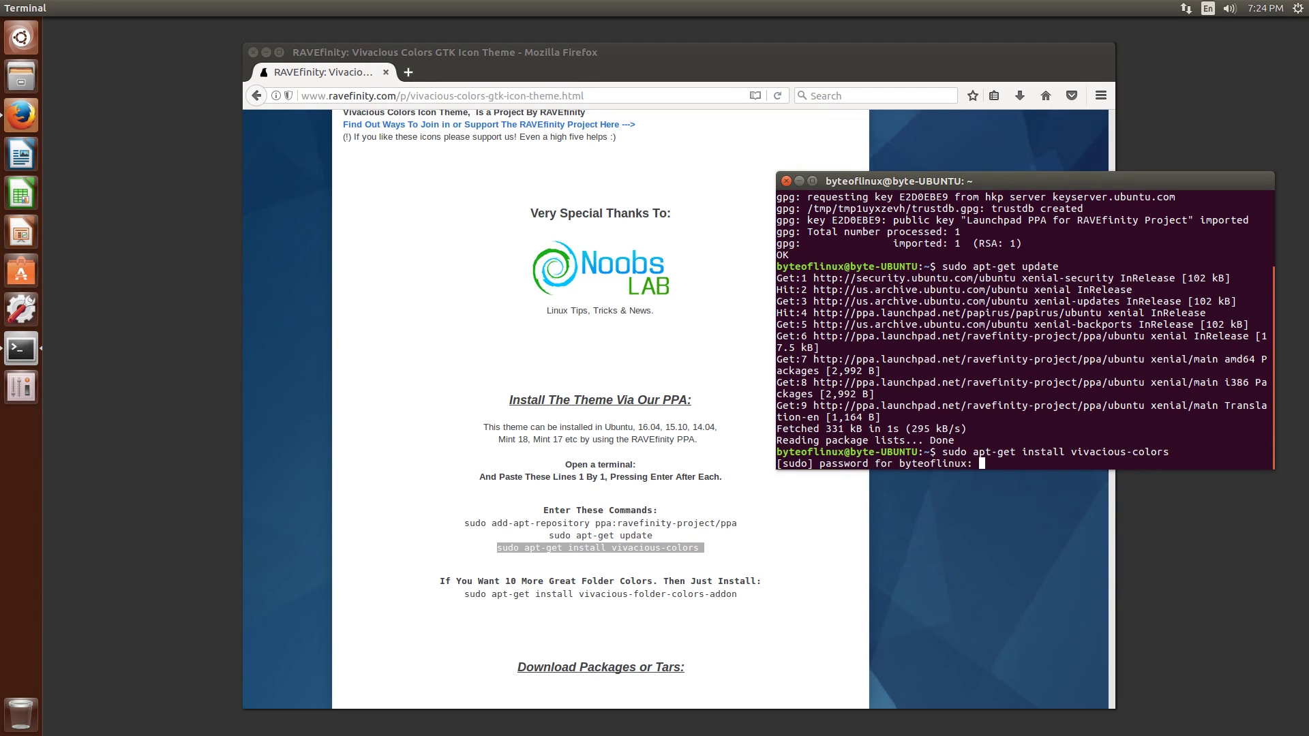
pyautogui.press('Return')
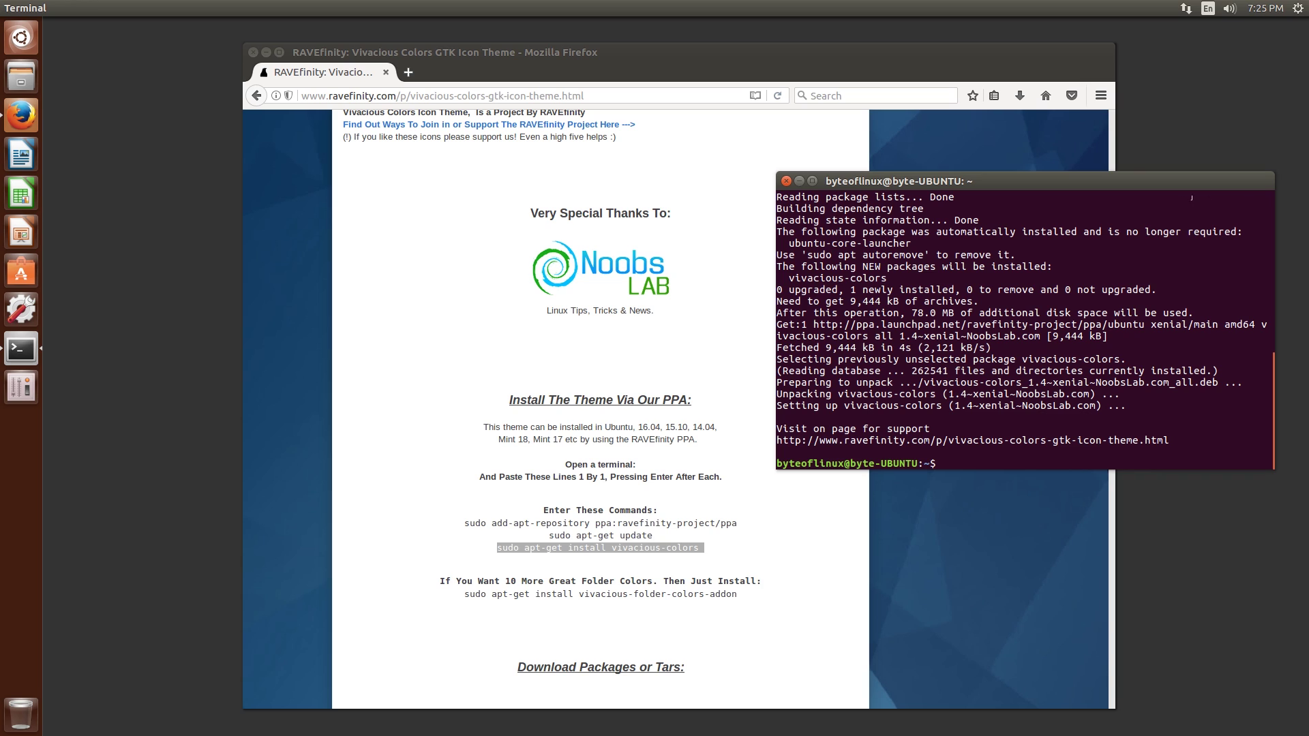
# - Close Terminal and Firefox and start Unity Tweak Tool
pyautogui.click(786, 180)
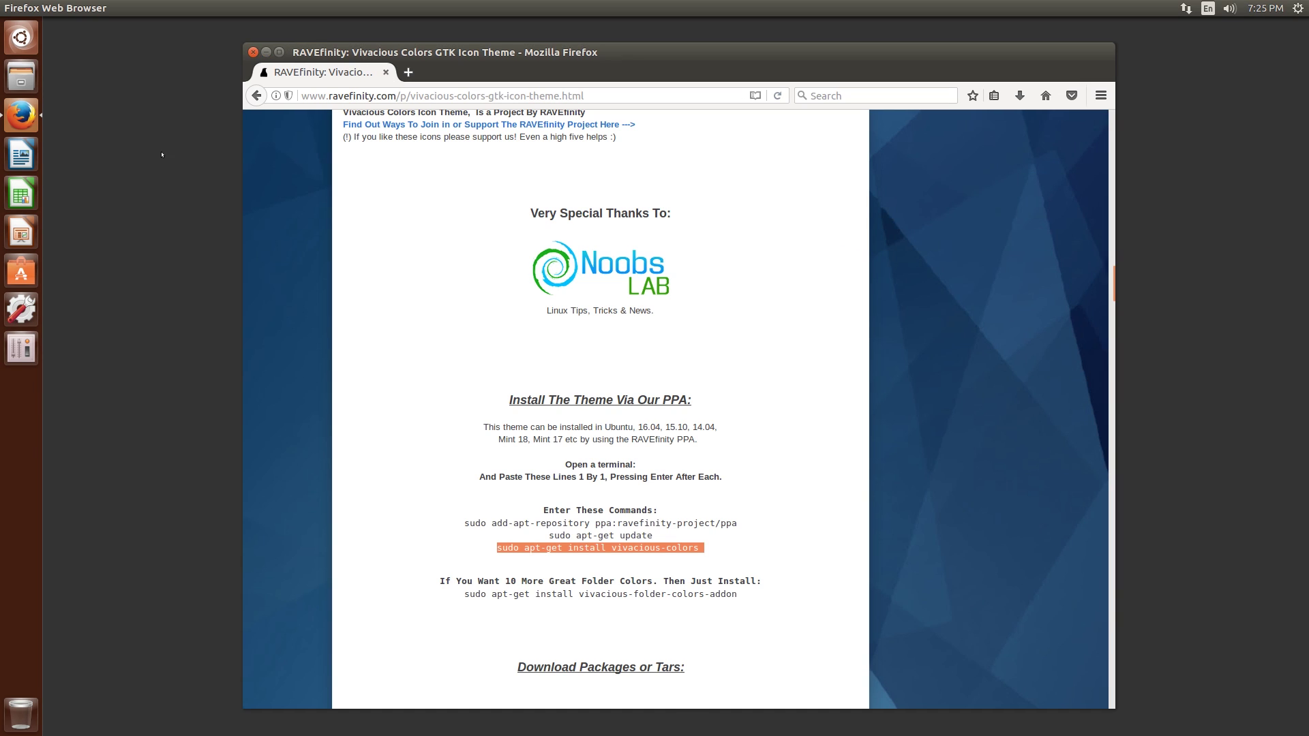
pyautogui.click(253, 52)
pyautogui.click(17, 348)
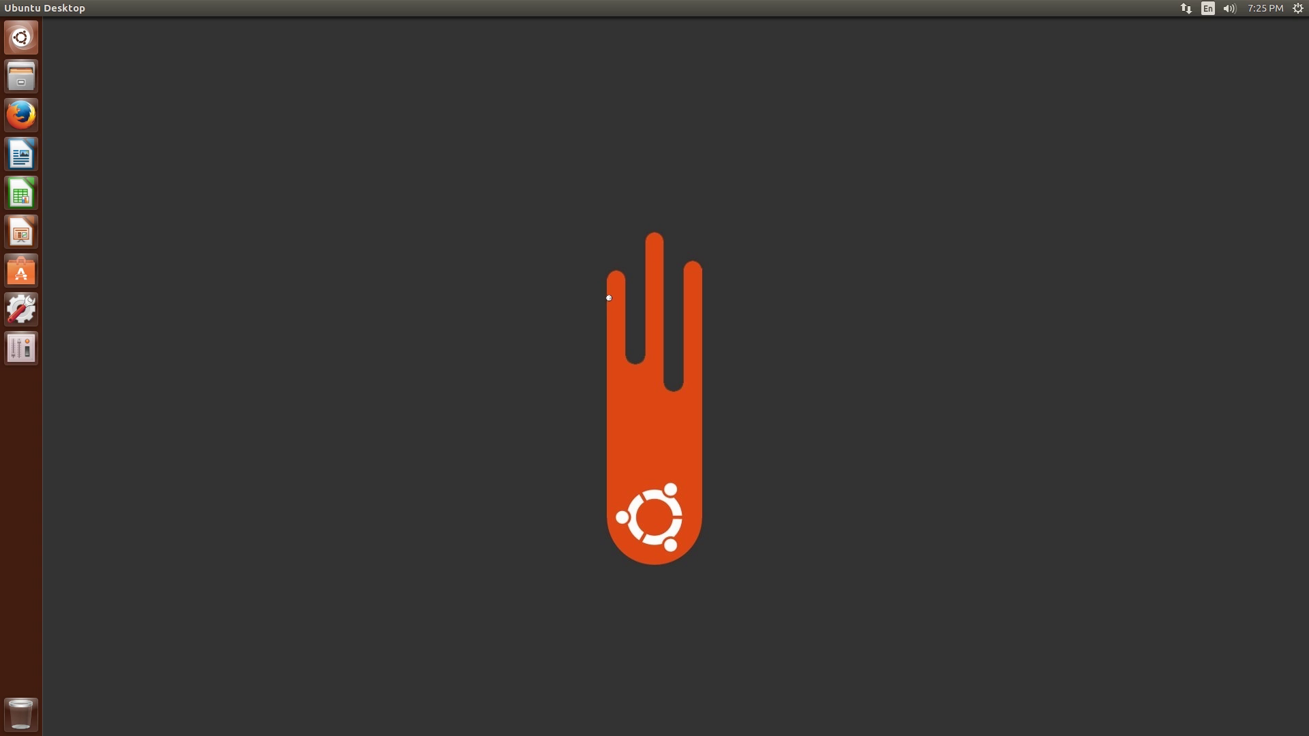
# - Apply the Vivacious-colors icon theme on the Icons page
pyautogui.click(162, 329)
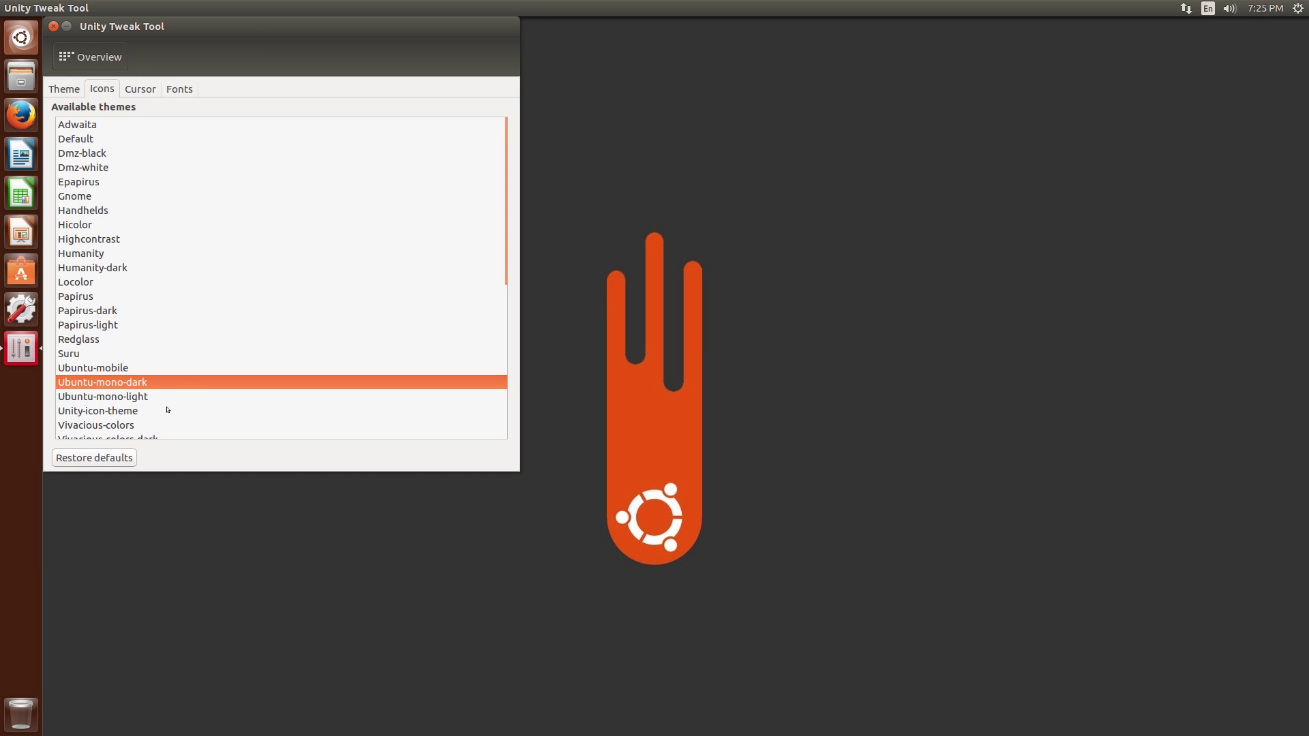
pyautogui.click(119, 424)
pyautogui.moveTo(138, 35); pyautogui.dragTo(350, 90)
pyautogui.moveTo(720, 279); pyautogui.dragTo(714, 442)
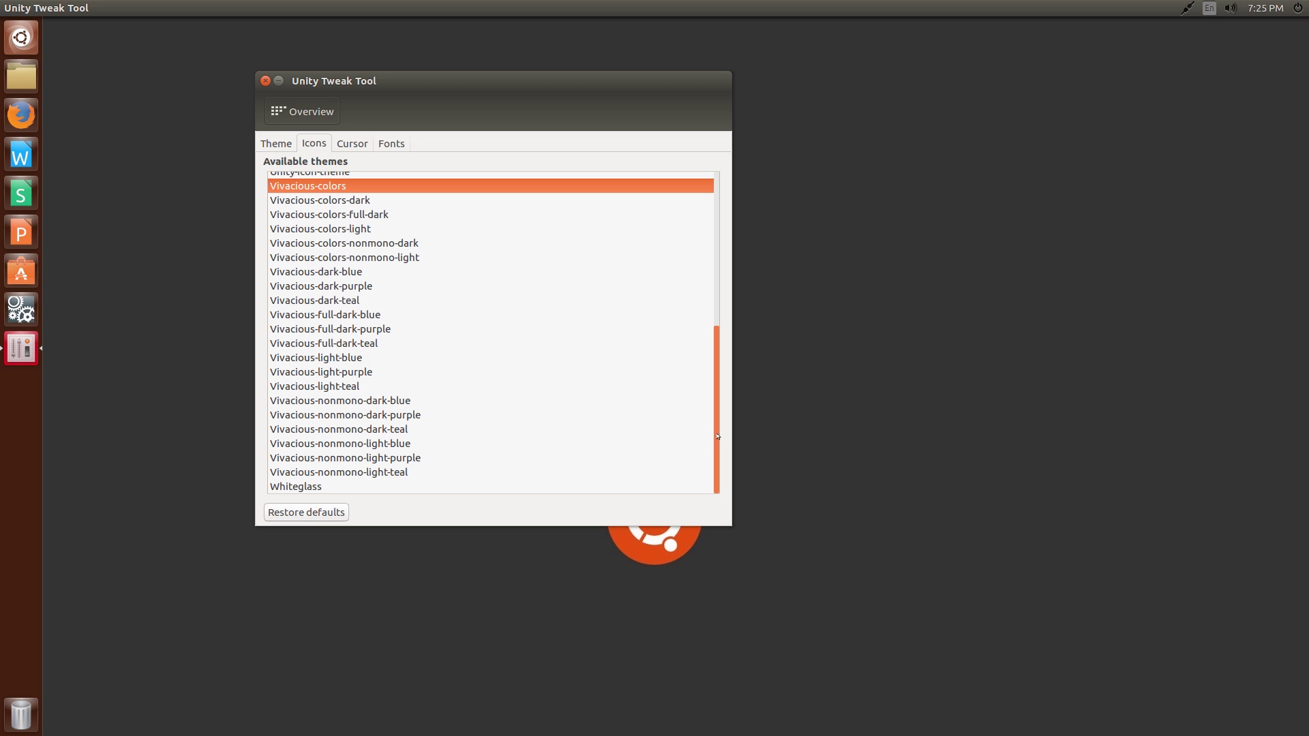
pyautogui.scroll(1, 718, 428)
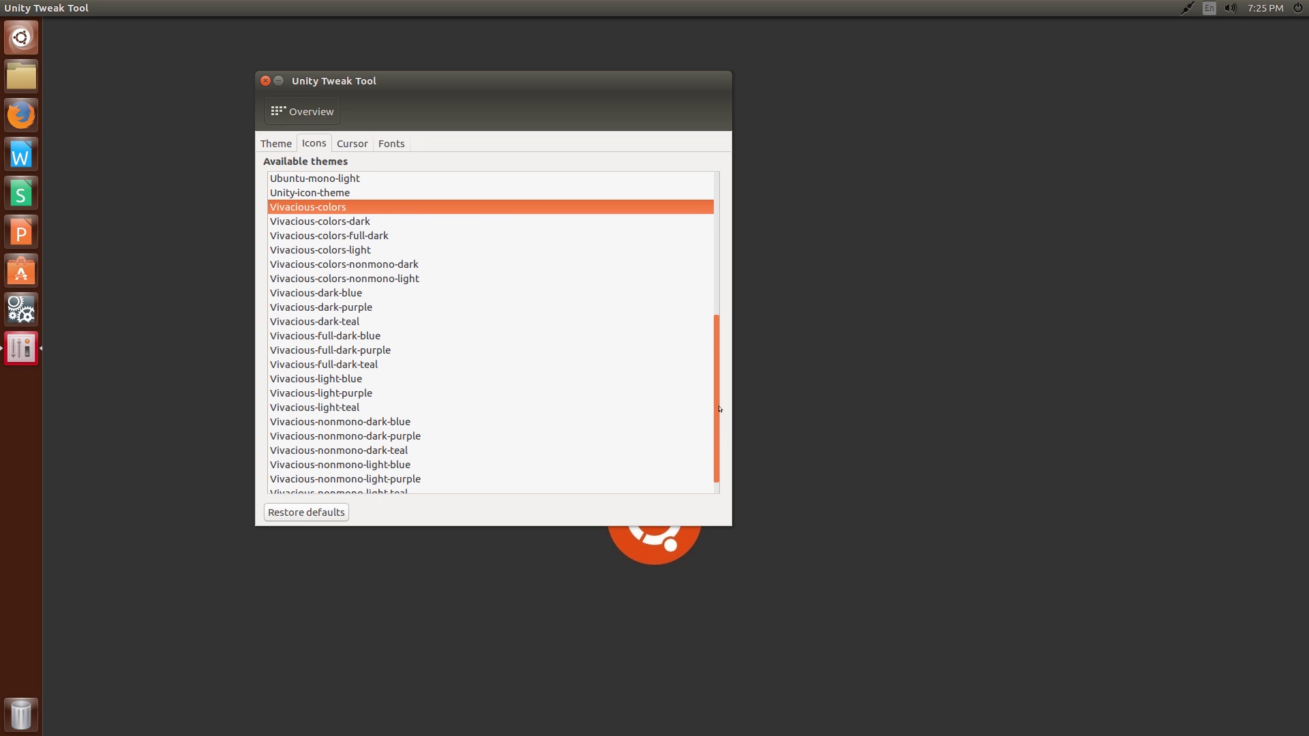
# - Preview the colors-dark, full-dark, light, dark-blue and dark-purple Vivacious variants, then reapply Vivacious-colors
pyautogui.click(336, 228)
pyautogui.click(344, 244)
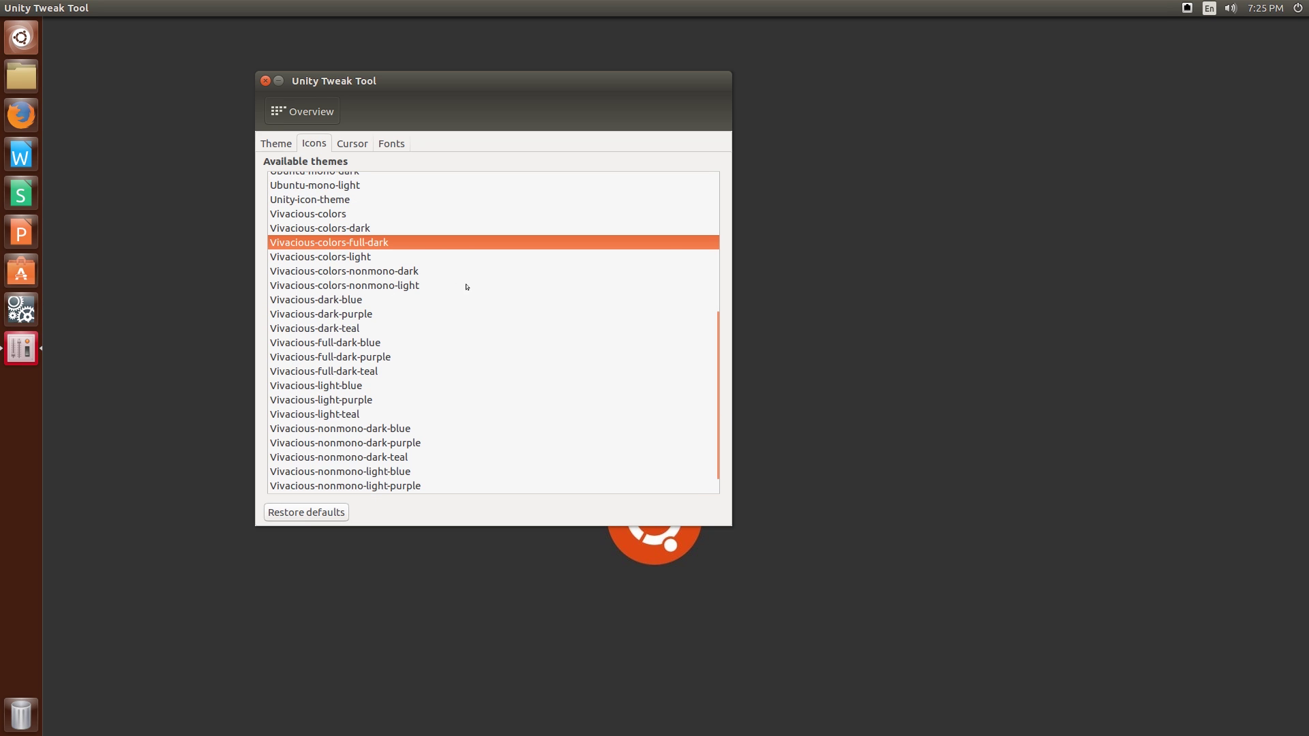
pyautogui.click(344, 259)
pyautogui.click(331, 301)
pyautogui.click(325, 316)
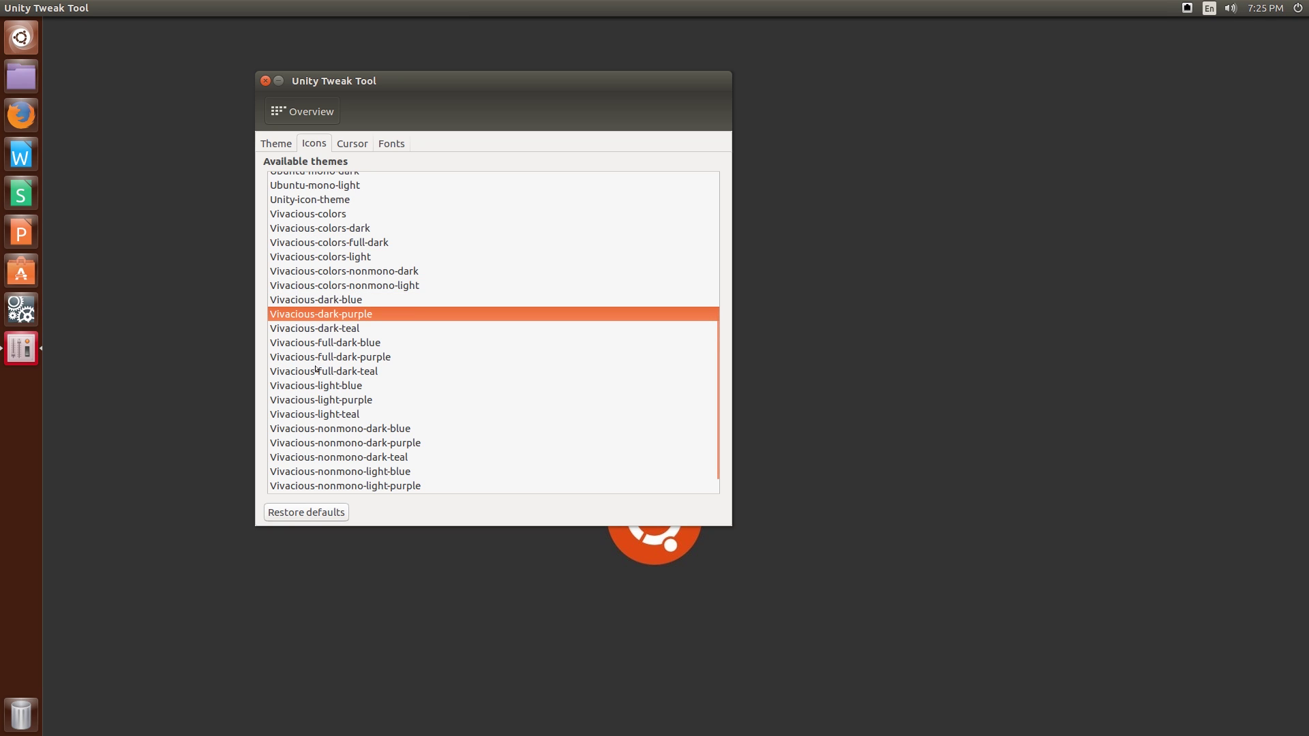
pyautogui.scroll(5, 382, 377)
pyautogui.scroll(-6, 398, 374)
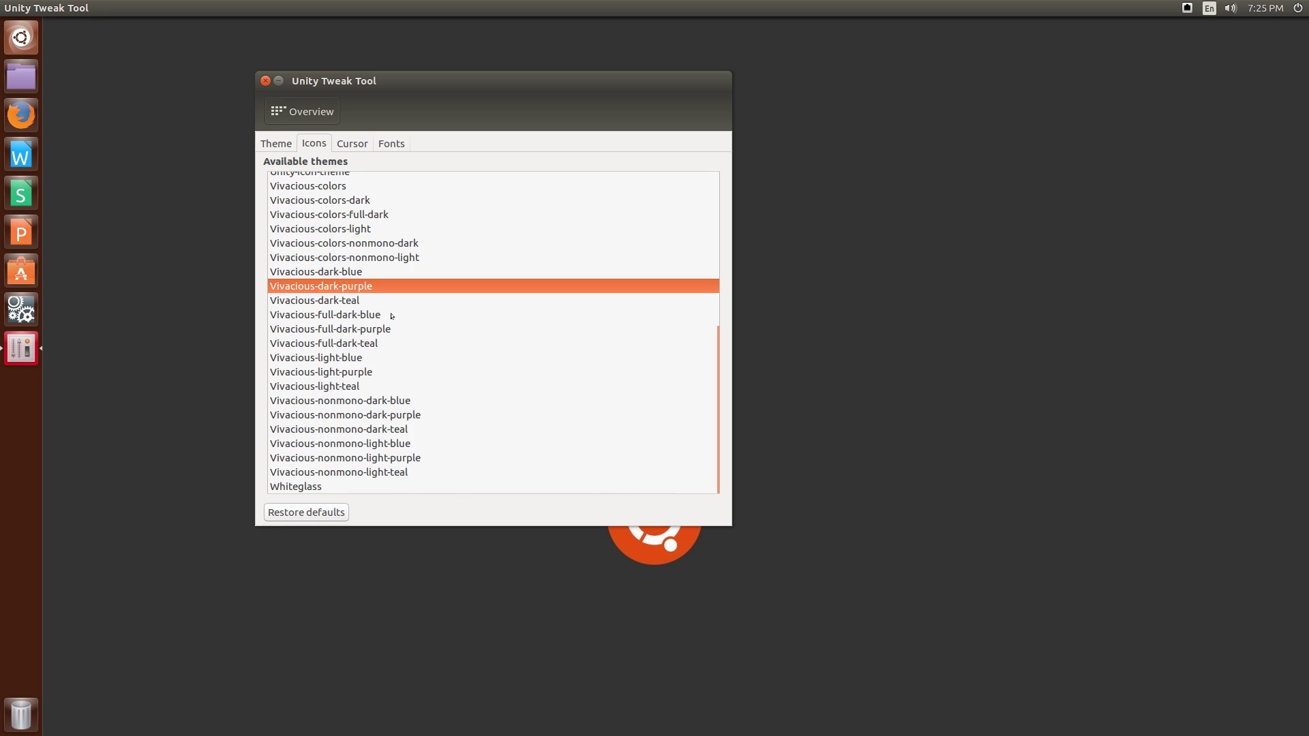
pyautogui.scroll(4, 390, 315)
pyautogui.click(358, 313)
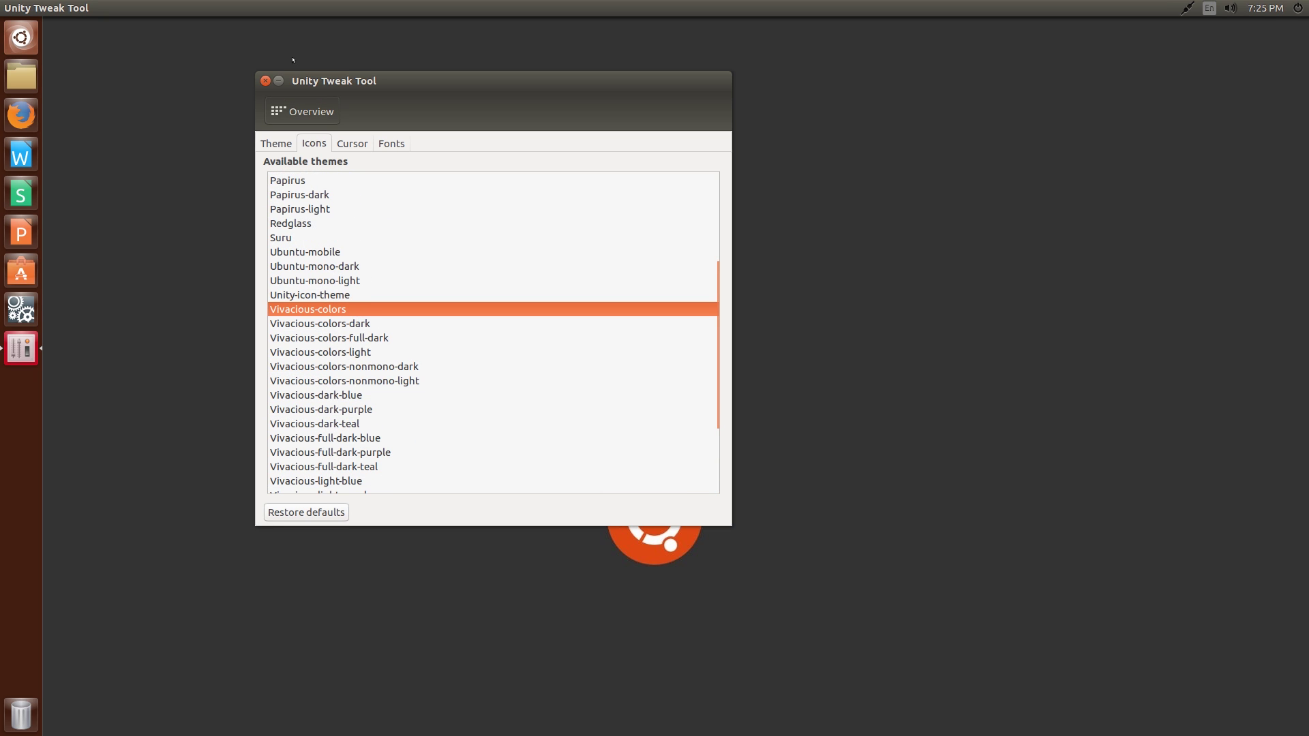
pyautogui.hotkey('ctrl', 'alt', 'Right')
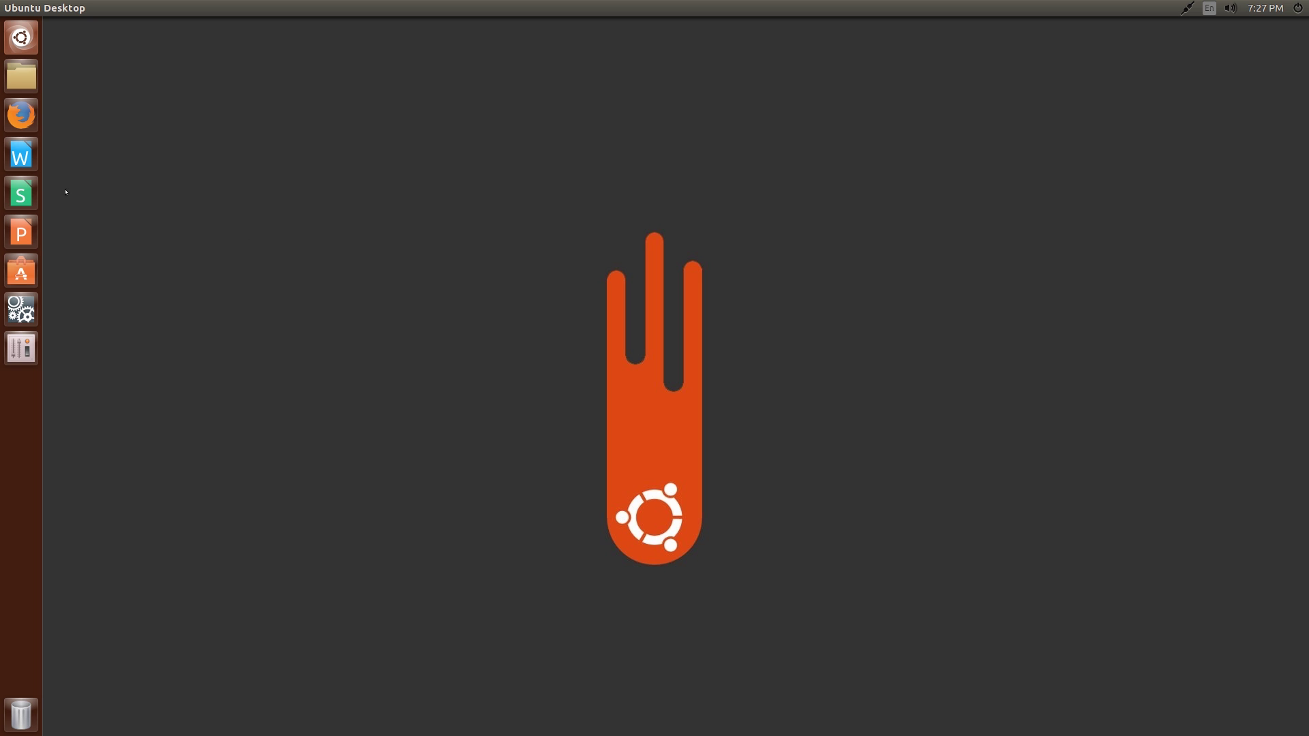
# - Launch Firefox, Google 'uniform icon pack', preview the first image, then view the All results
pyautogui.click(10, 125)
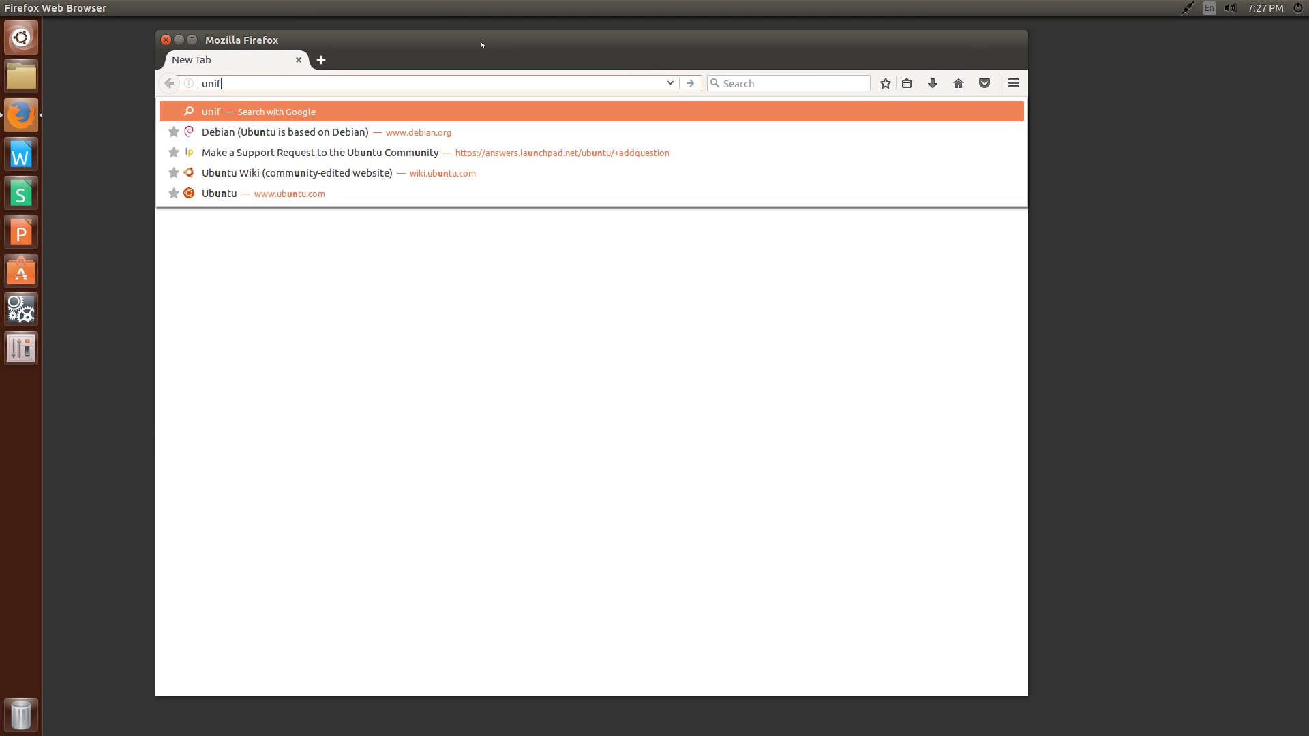
pyautogui.write('icon pack')
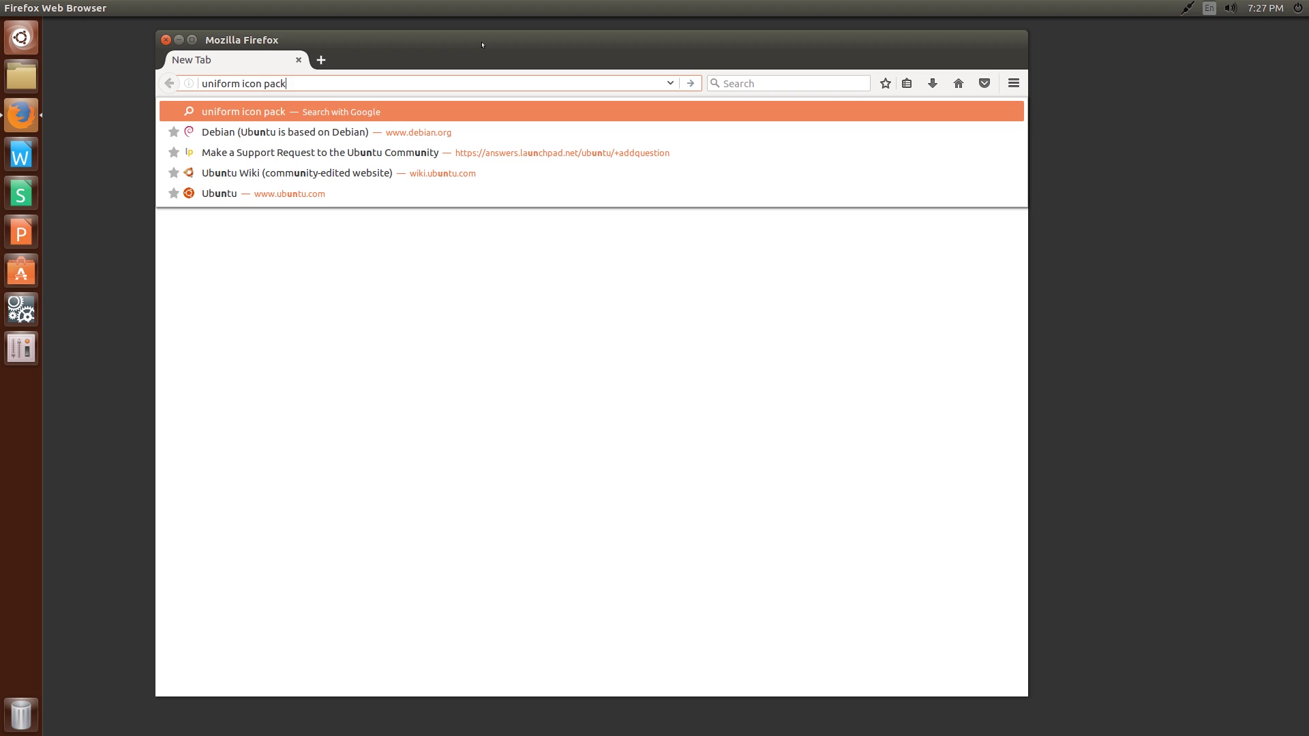
pyautogui.press('Return')
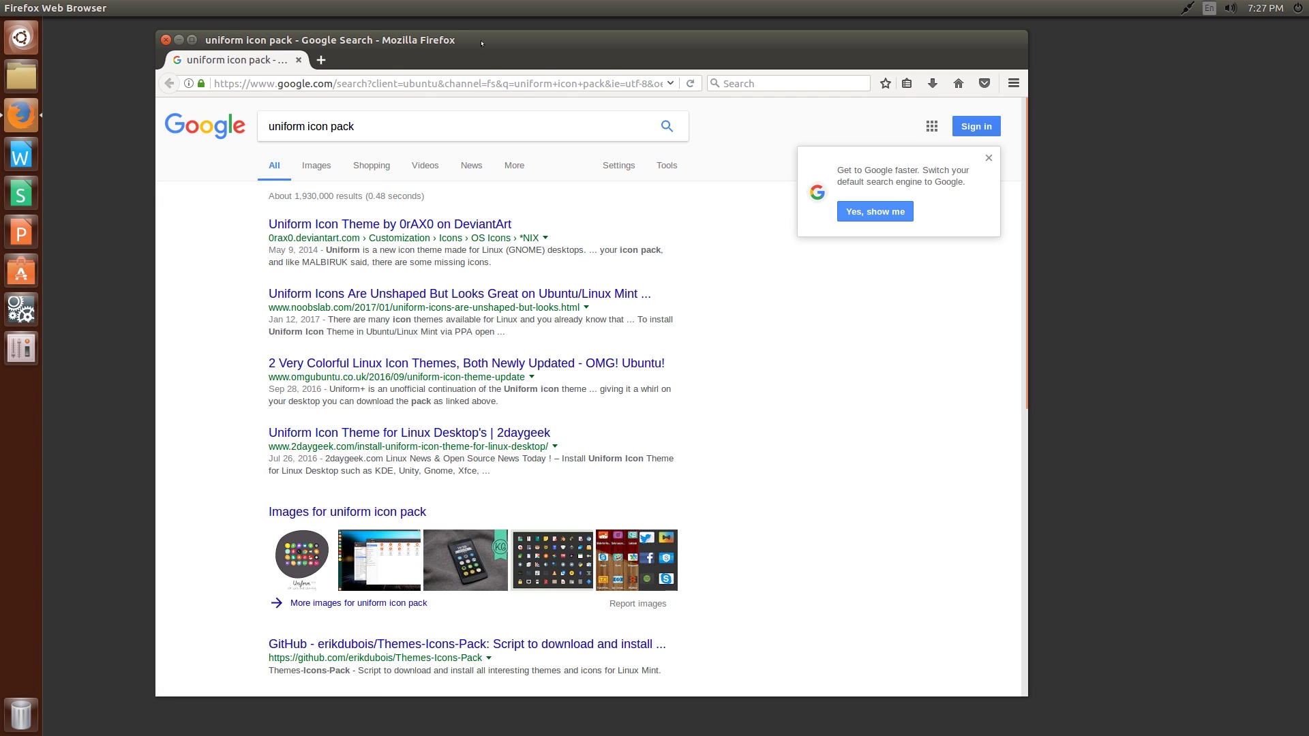
pyautogui.click(302, 558)
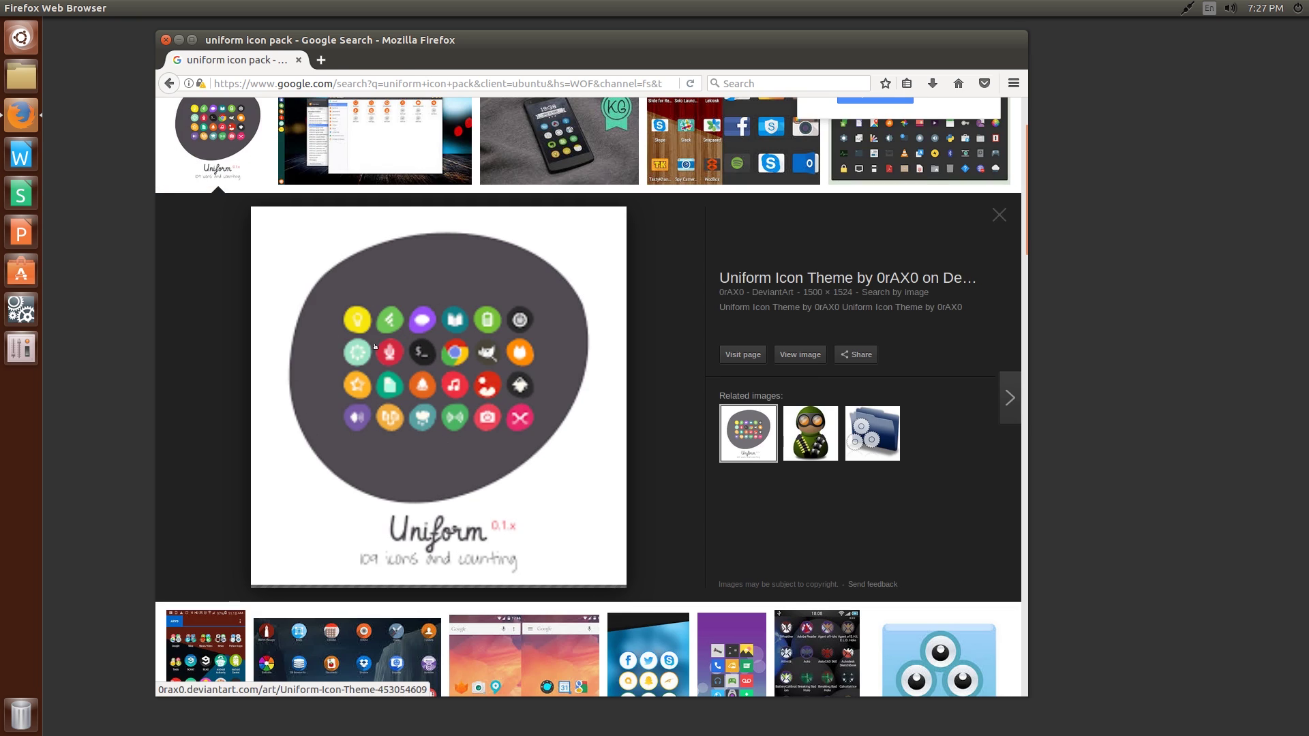
pyautogui.scroll(3, 426, 352)
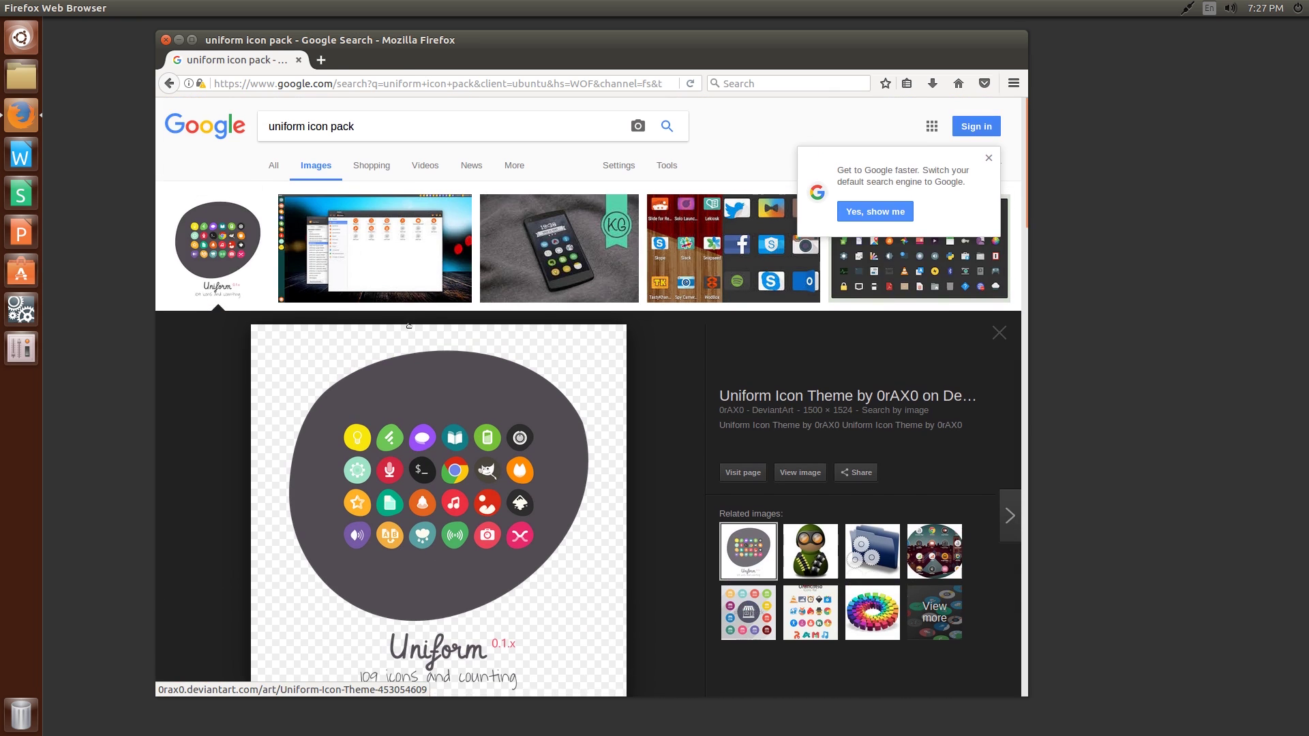
pyautogui.click(273, 165)
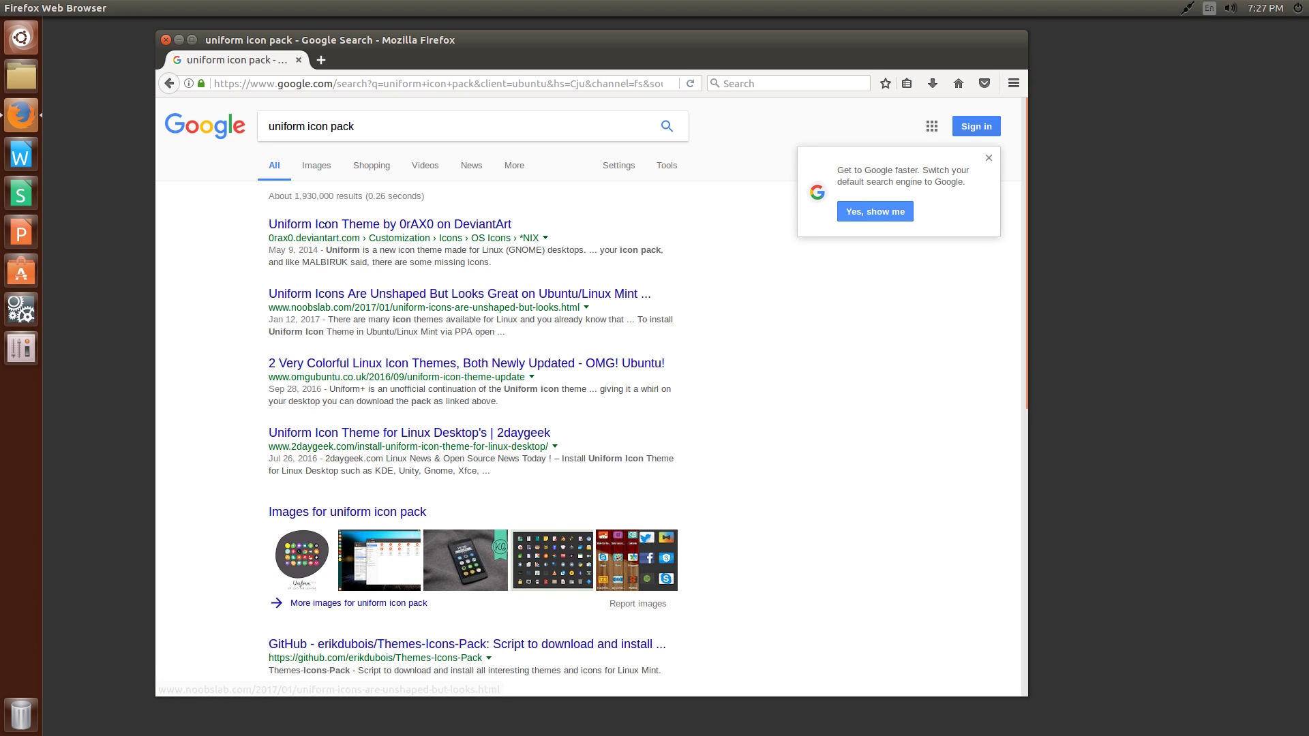
pyautogui.moveTo(267, 238); pyautogui.dragTo(339, 238)
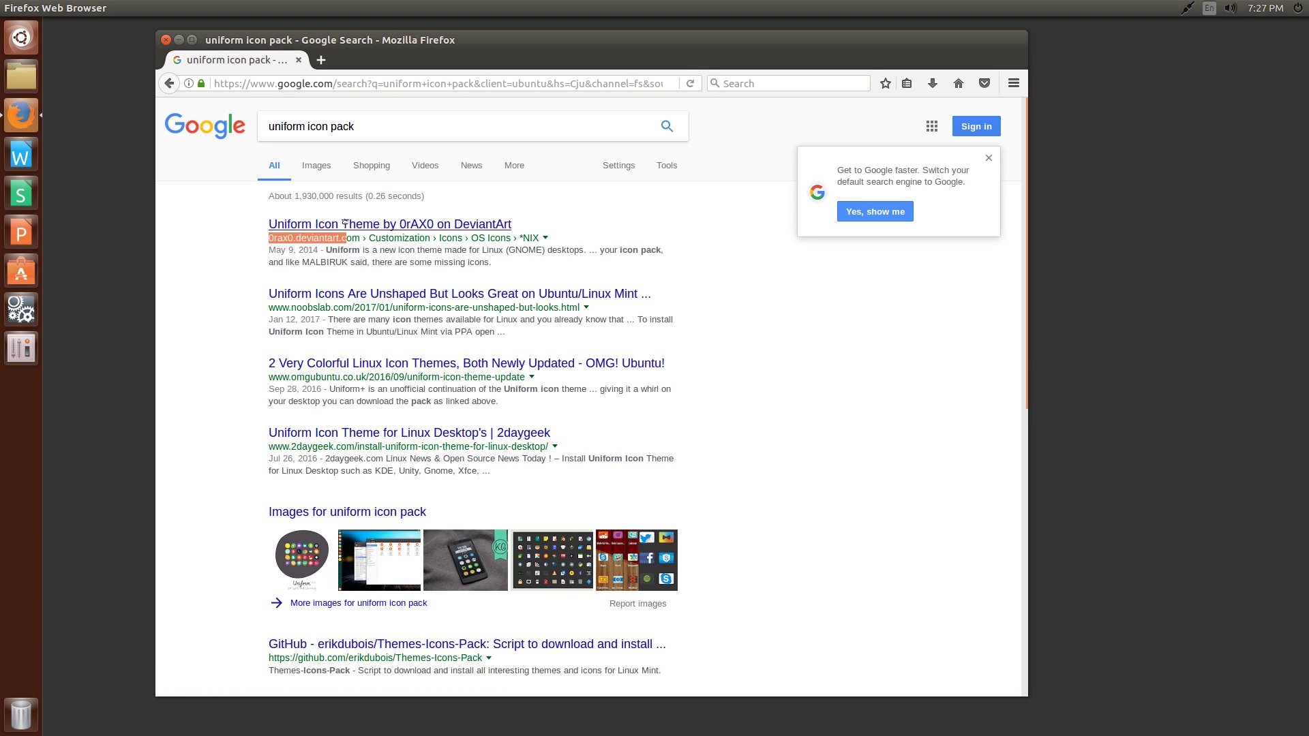
# - Open the Uniform Icon Theme page by 0rAX0 on DeviantArt
pyautogui.click(341, 225)
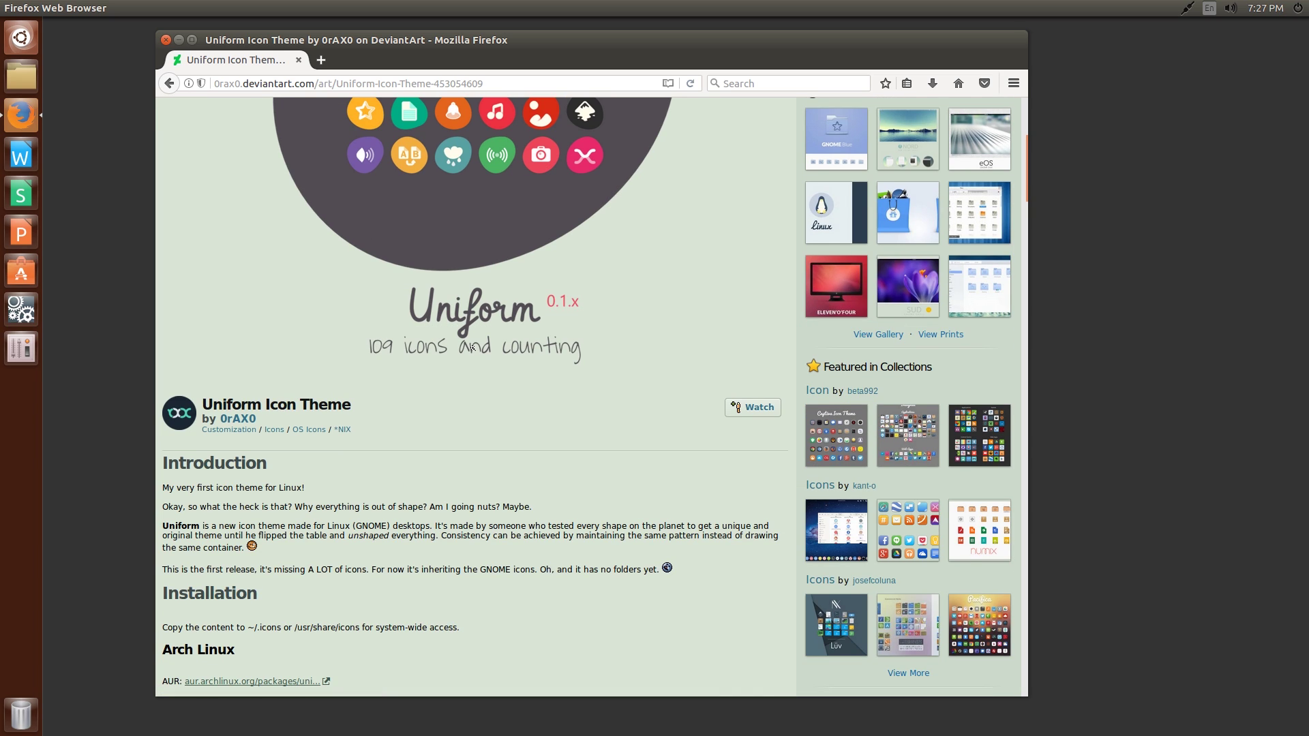
pyautogui.scroll(-5, 472, 347)
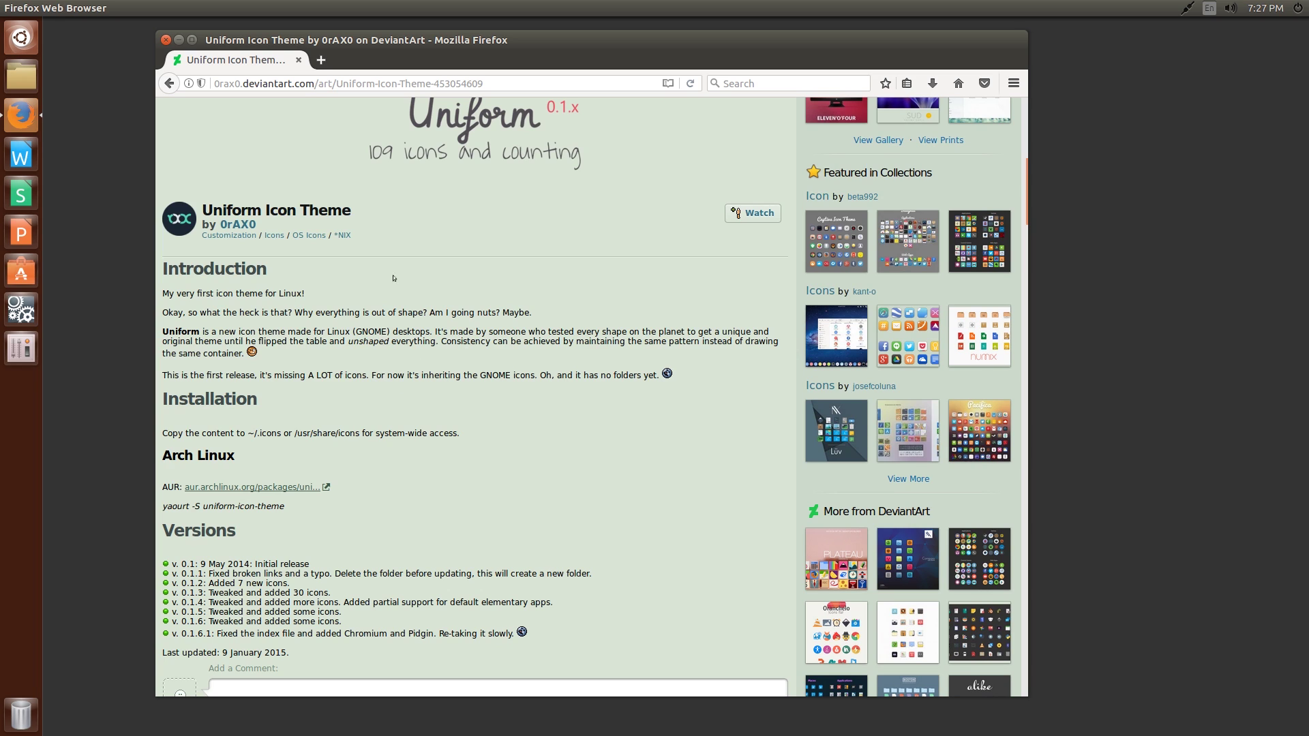
pyautogui.scroll(7, 606, 243)
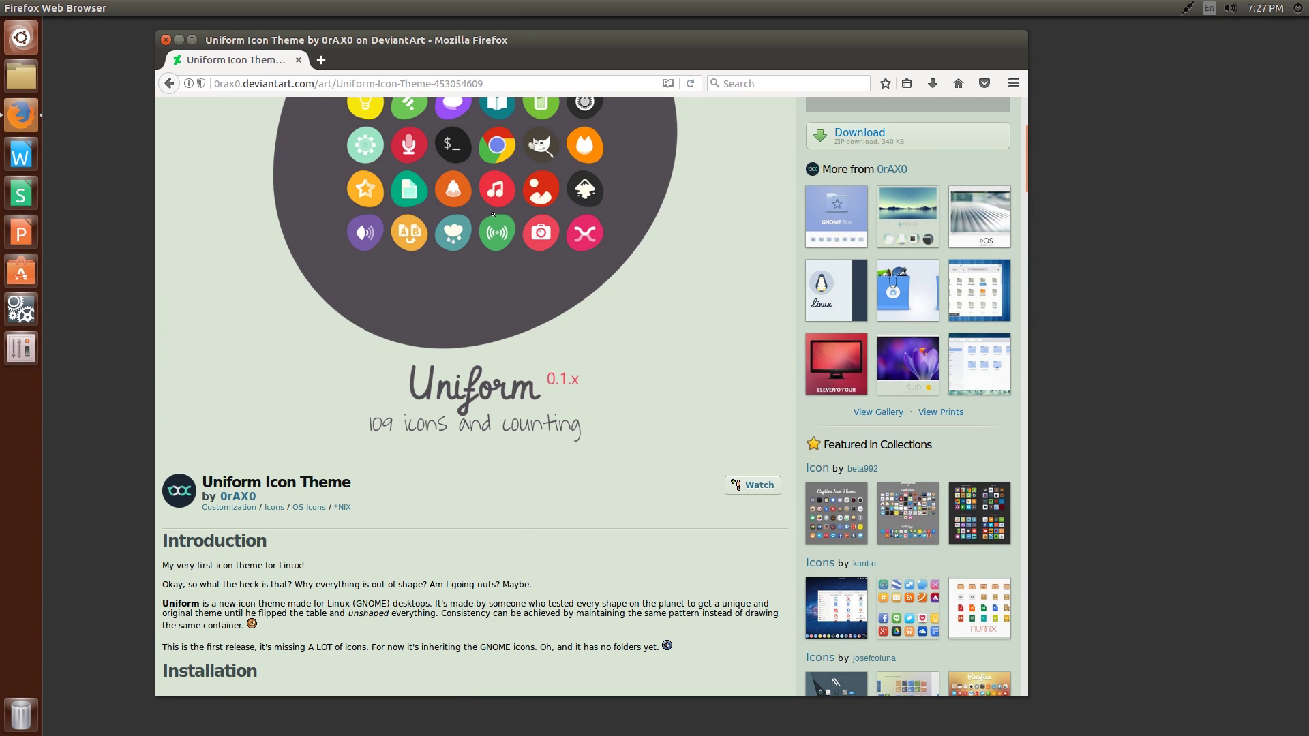
pyautogui.scroll(3, 519, 238)
pyautogui.scroll(-4, 751, 284)
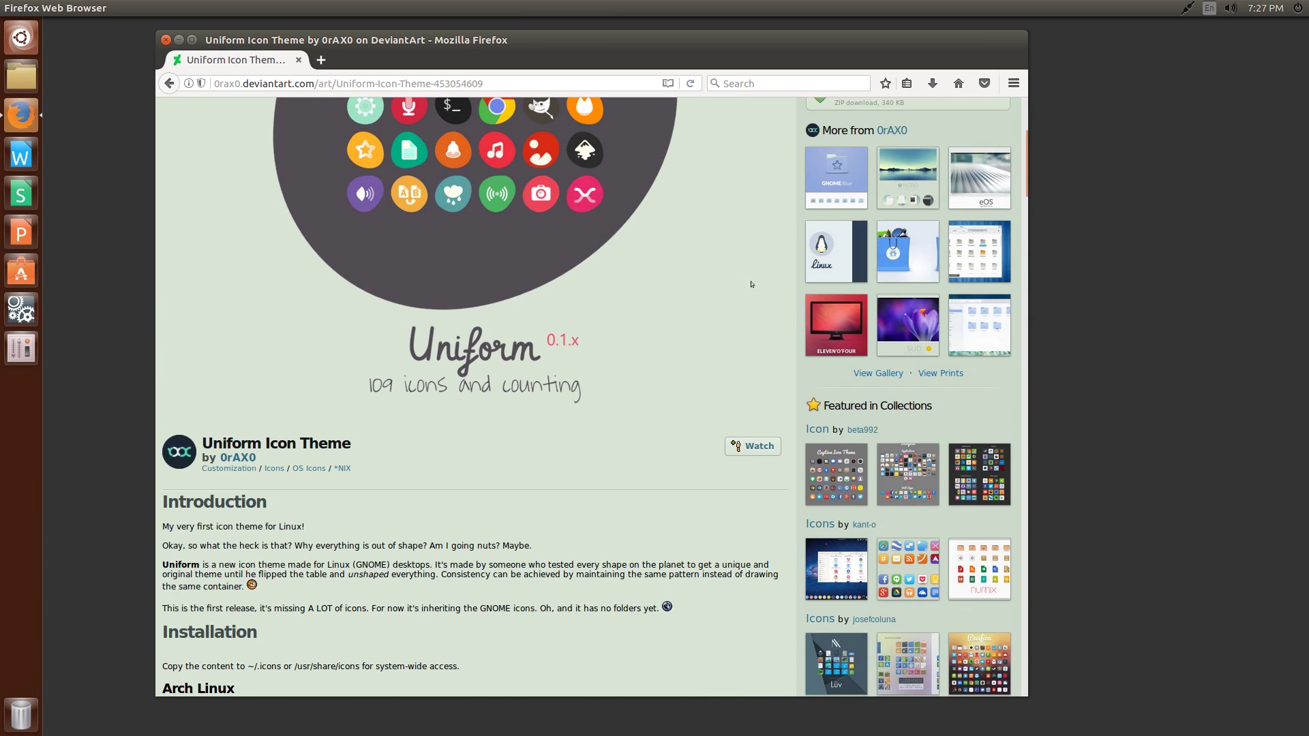
pyautogui.scroll(5, 803, 261)
# - Download the uniform_icon_theme_by_0rax0-d7hqj69.zip file with Save File
pyautogui.click(901, 289)
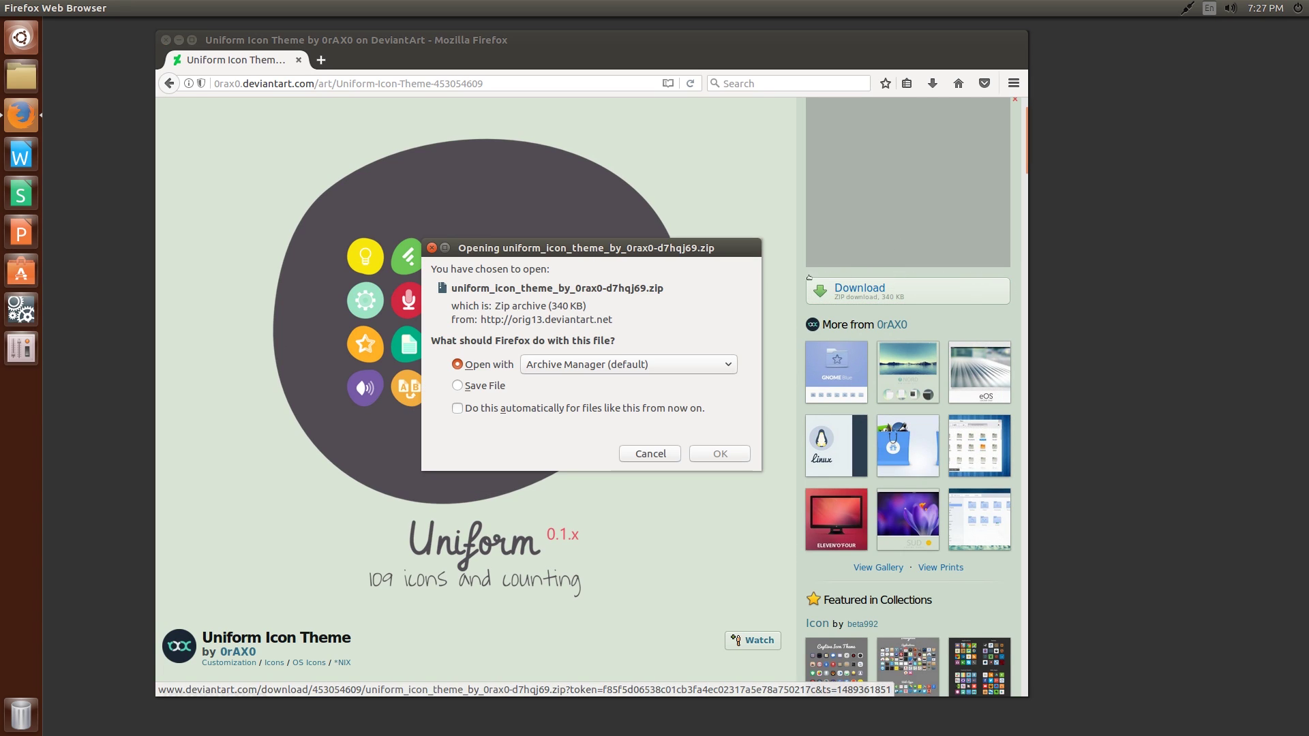
pyautogui.click(505, 384)
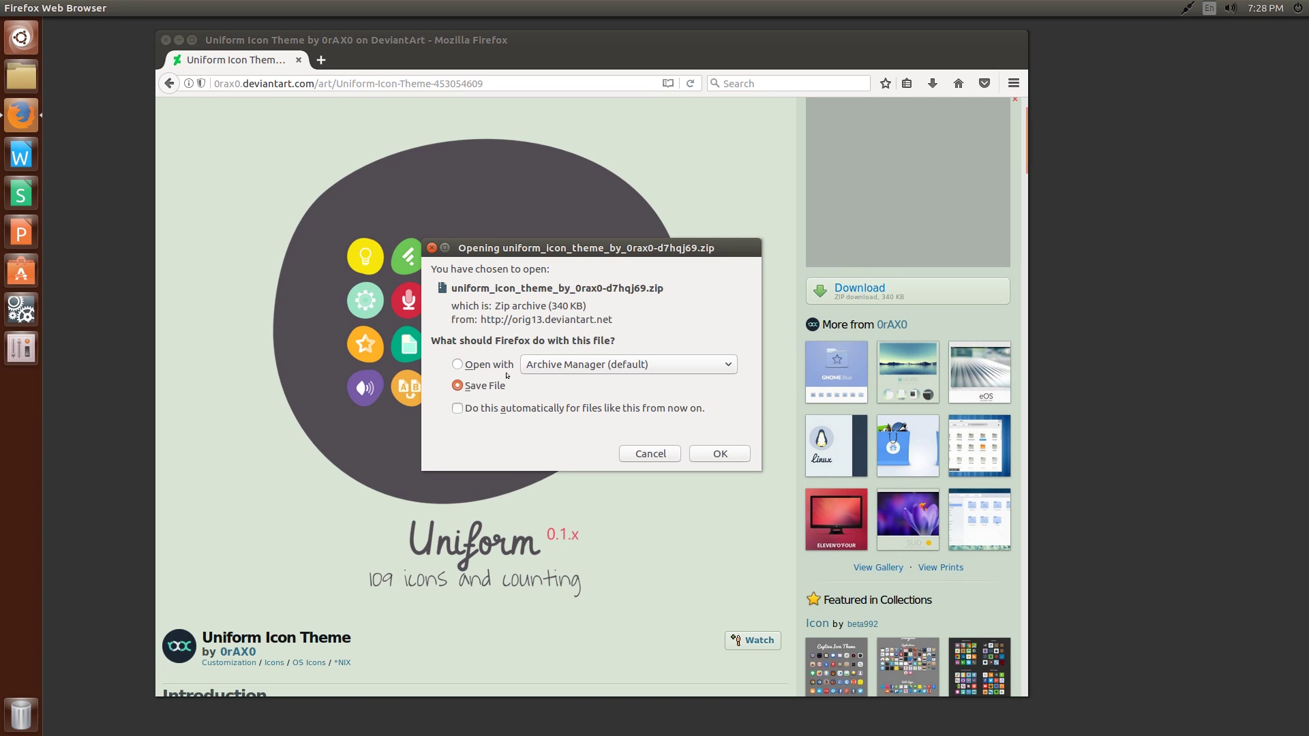
pyautogui.click(702, 457)
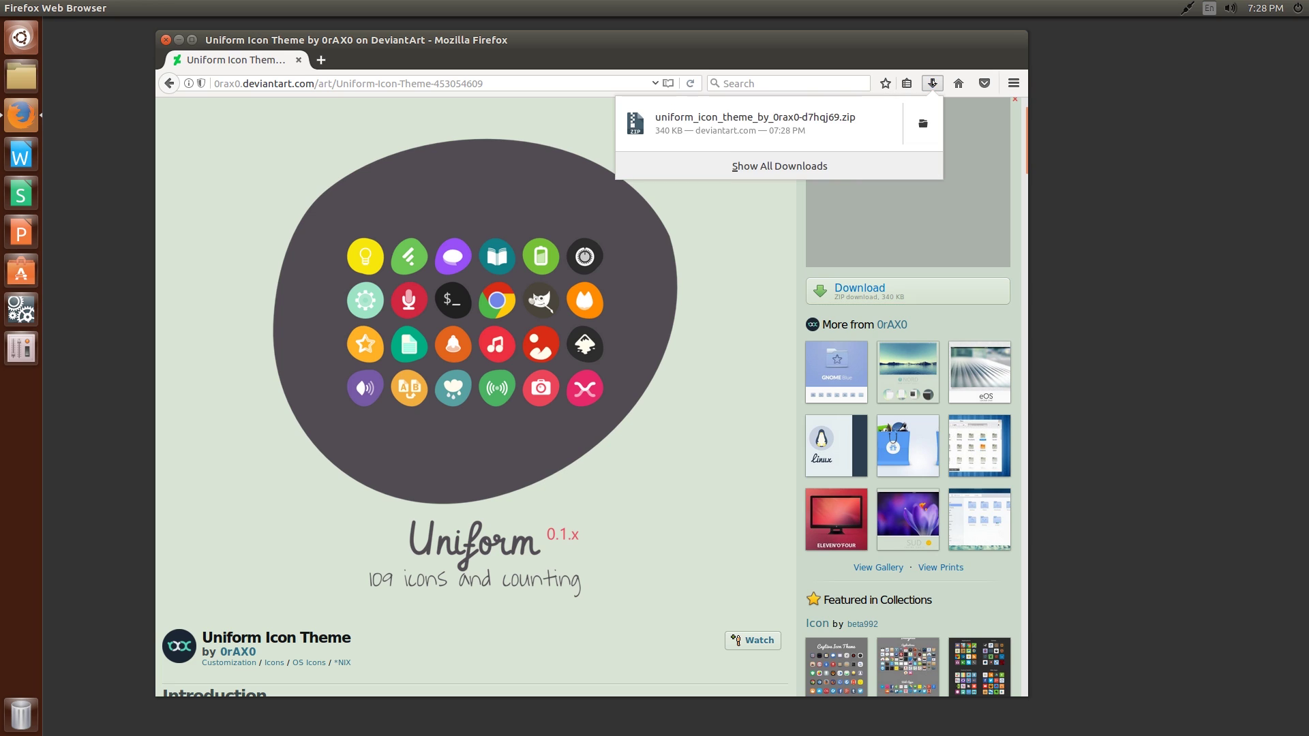
# - Extract the Uniform folder from the downloaded zip into Downloads and close Archive Manager
pyautogui.click(830, 123)
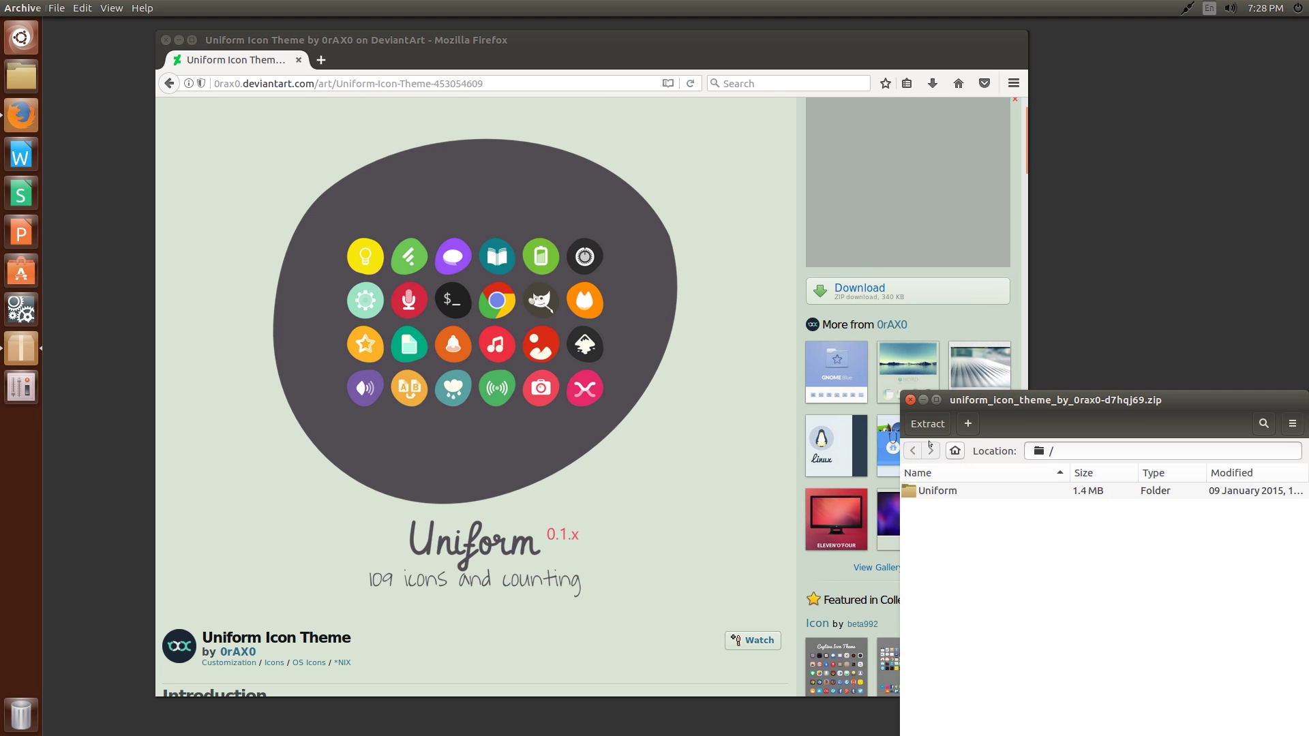
pyautogui.click(928, 423)
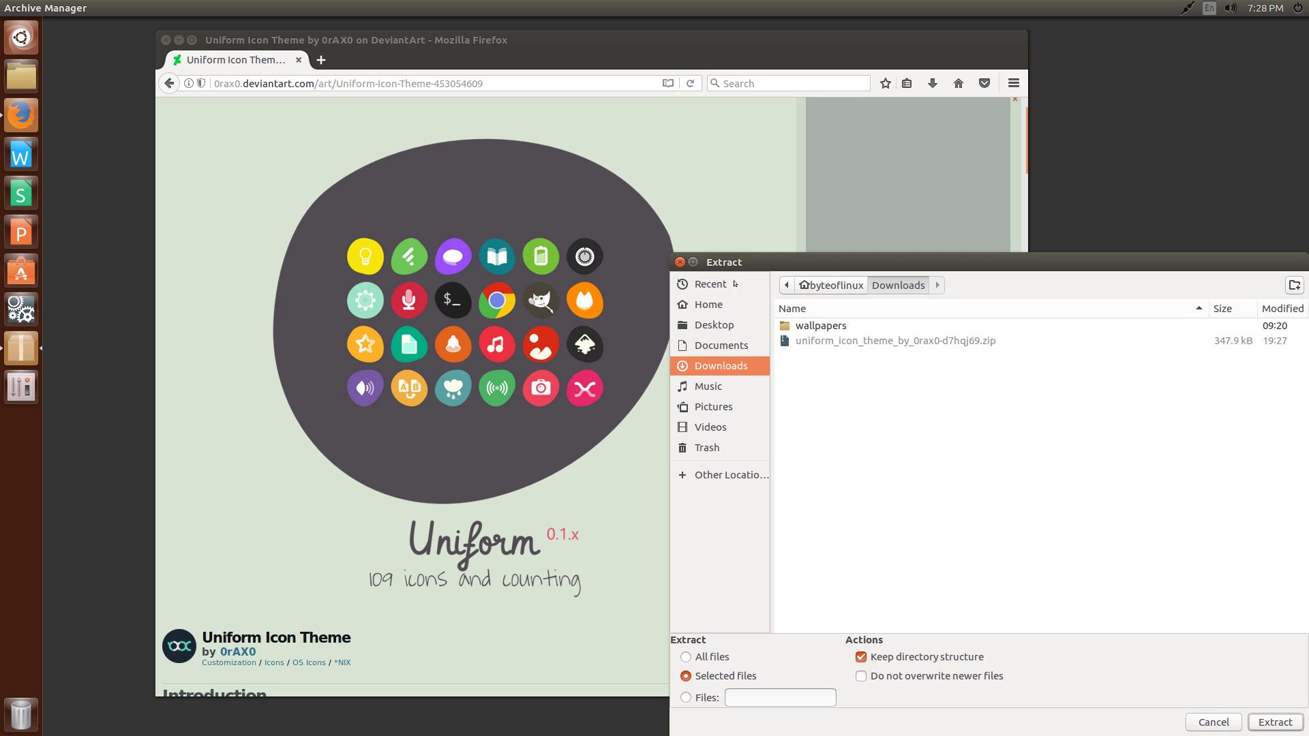
pyautogui.click(1258, 720)
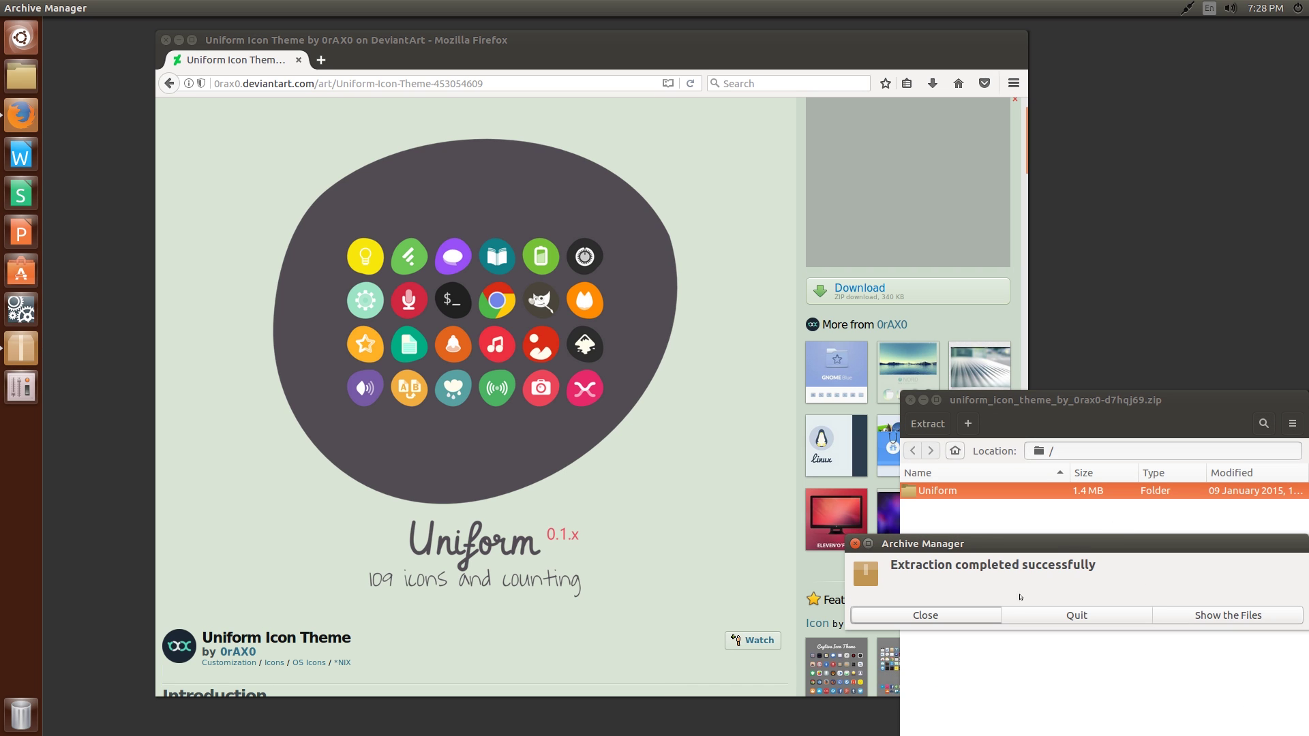
pyautogui.click(1193, 623)
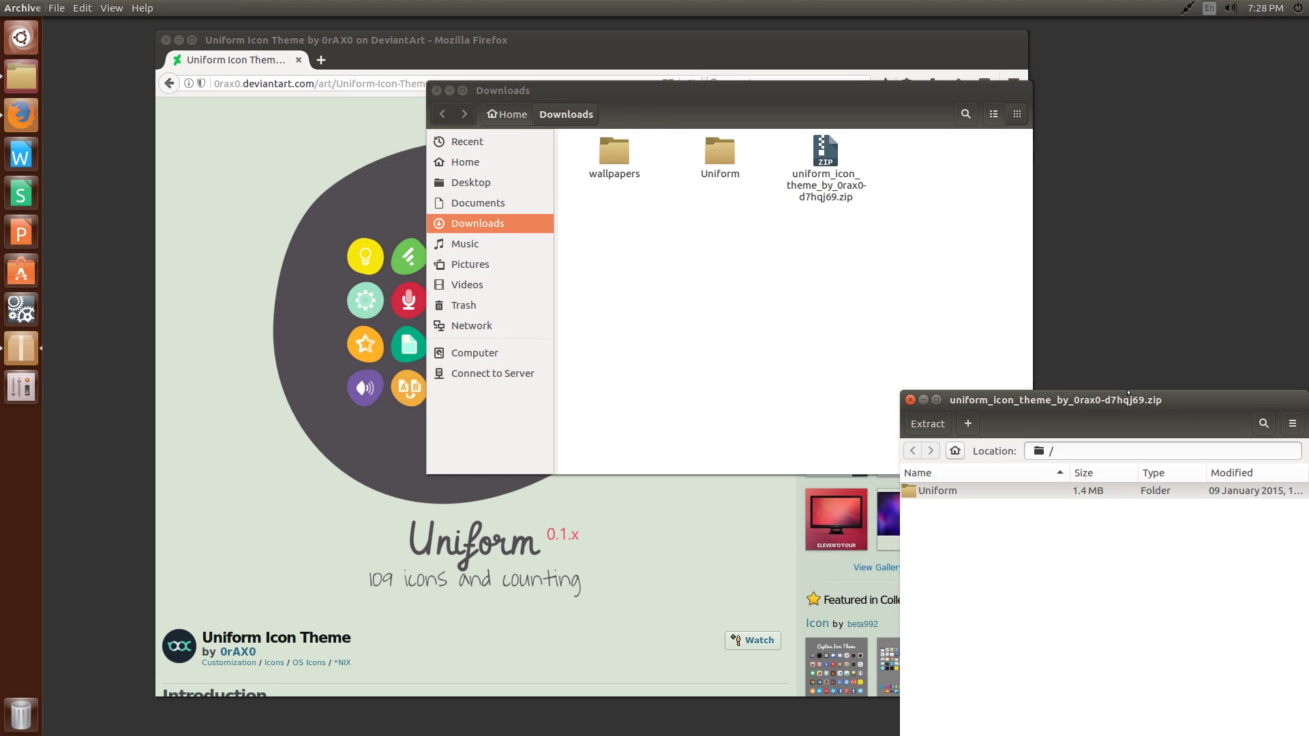
pyautogui.click(911, 400)
# - Minimize Firefox and delete the downloaded Uniform zip from Downloads
pyautogui.click(151, 36)
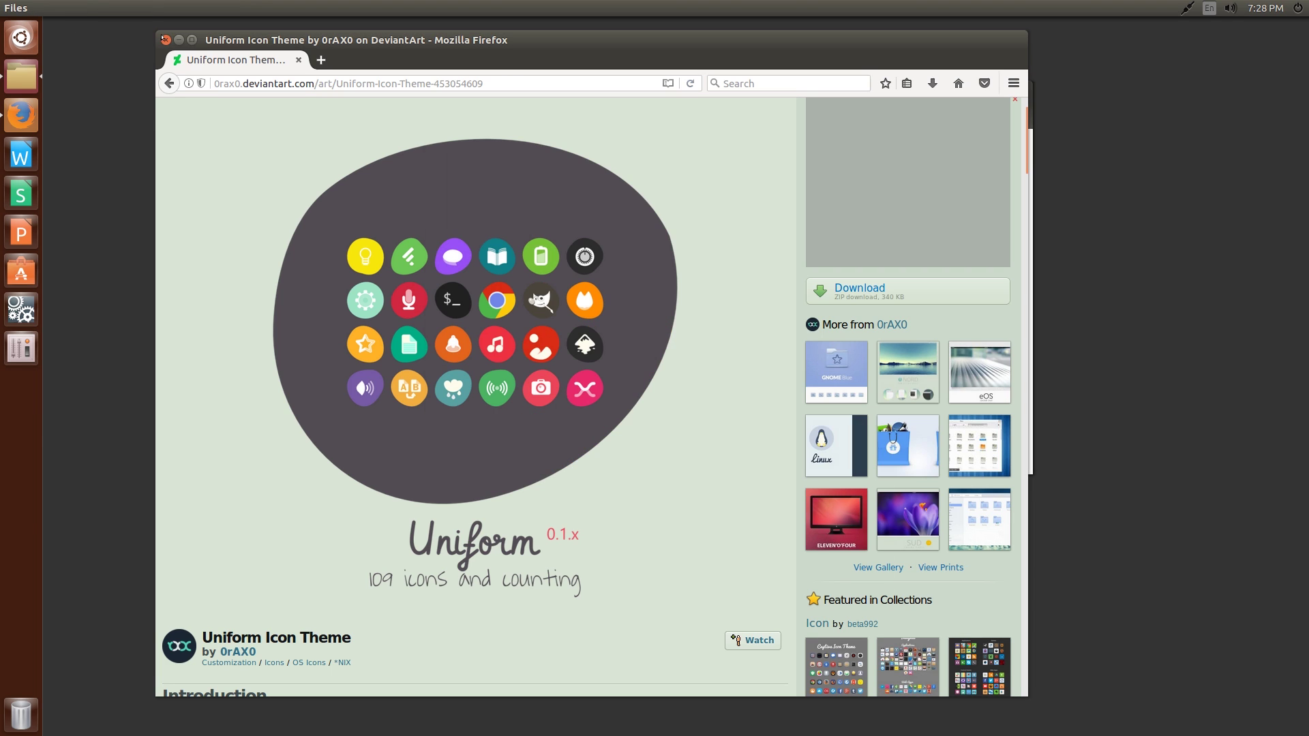
pyautogui.click(178, 39)
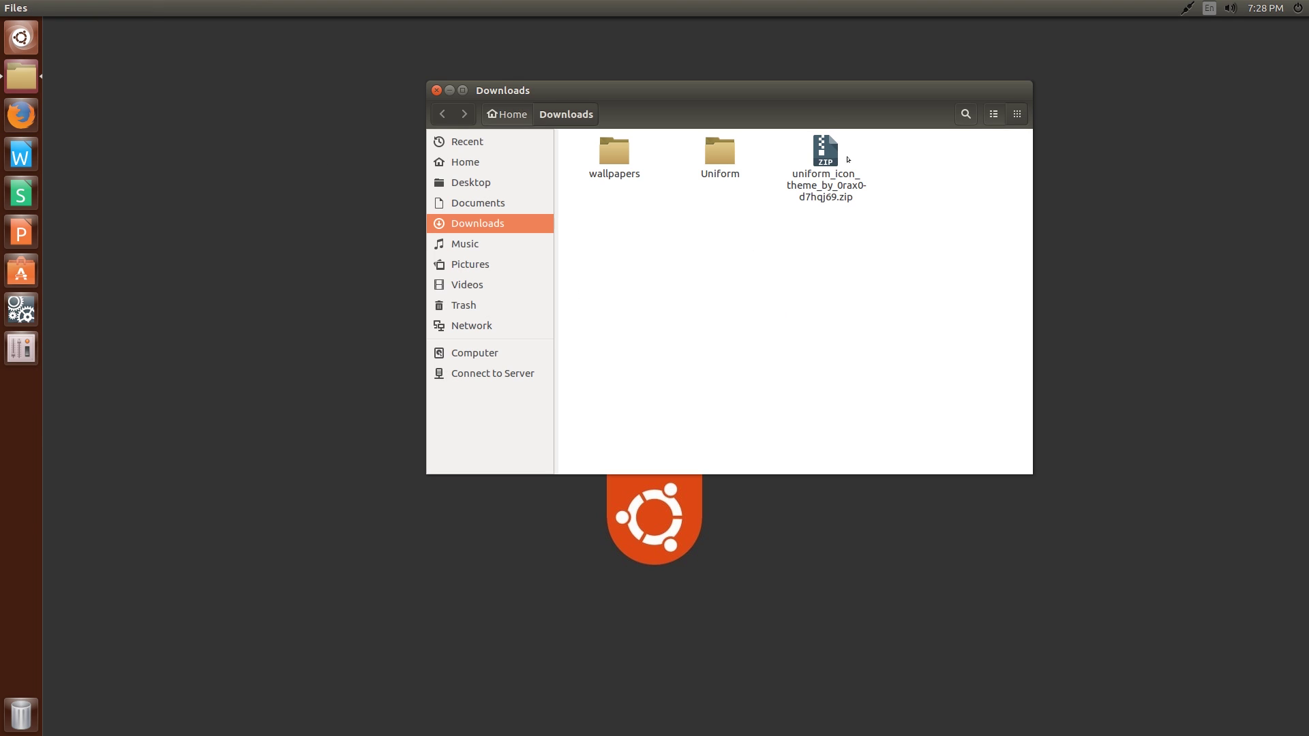
pyautogui.click(827, 152)
pyautogui.press('Delete')
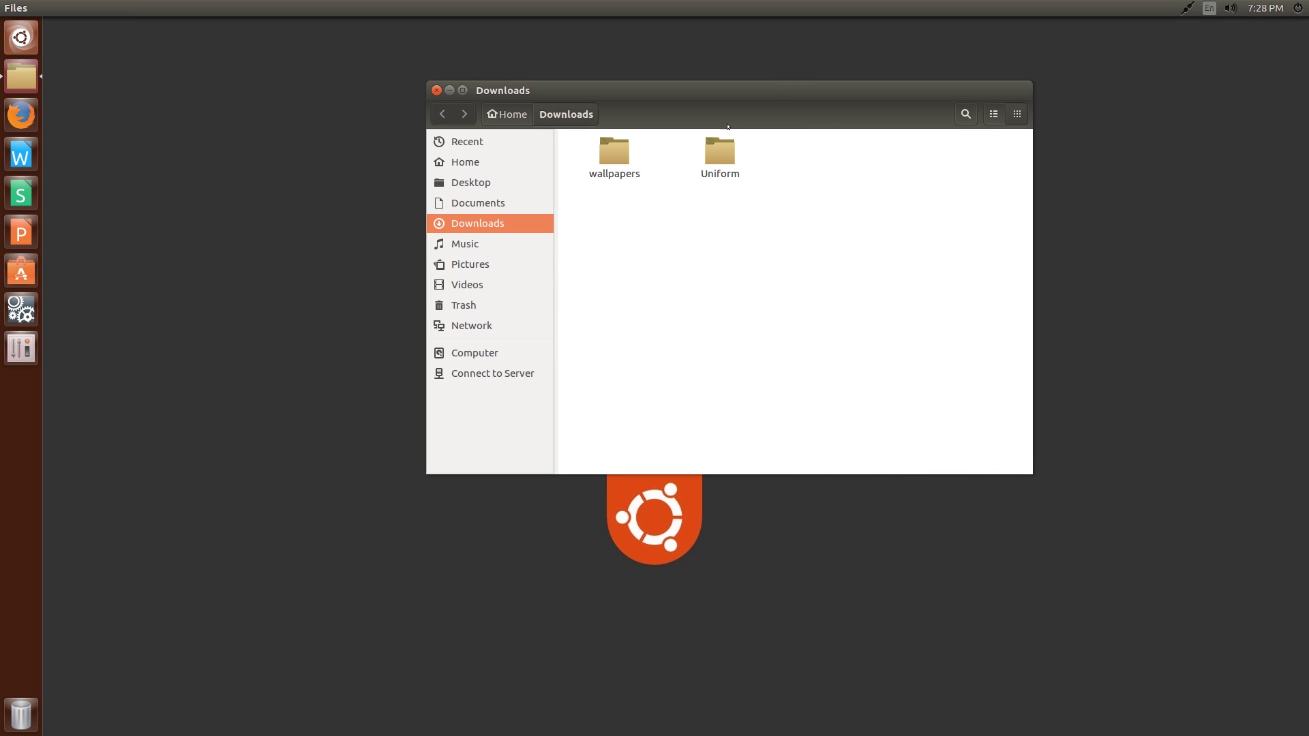
# - Check the Uniform folder's scalable subfolder, then return to Downloads
pyautogui.doubleClick(709, 152)
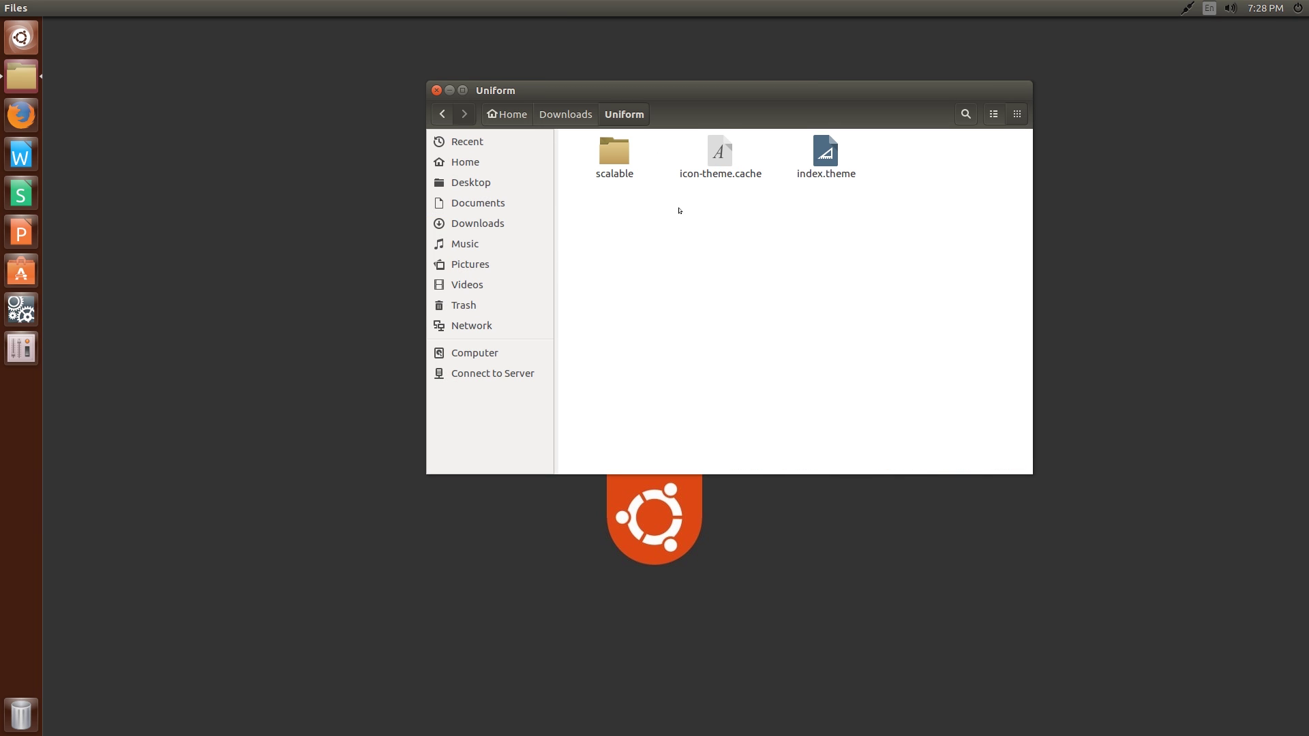
pyautogui.doubleClick(614, 151)
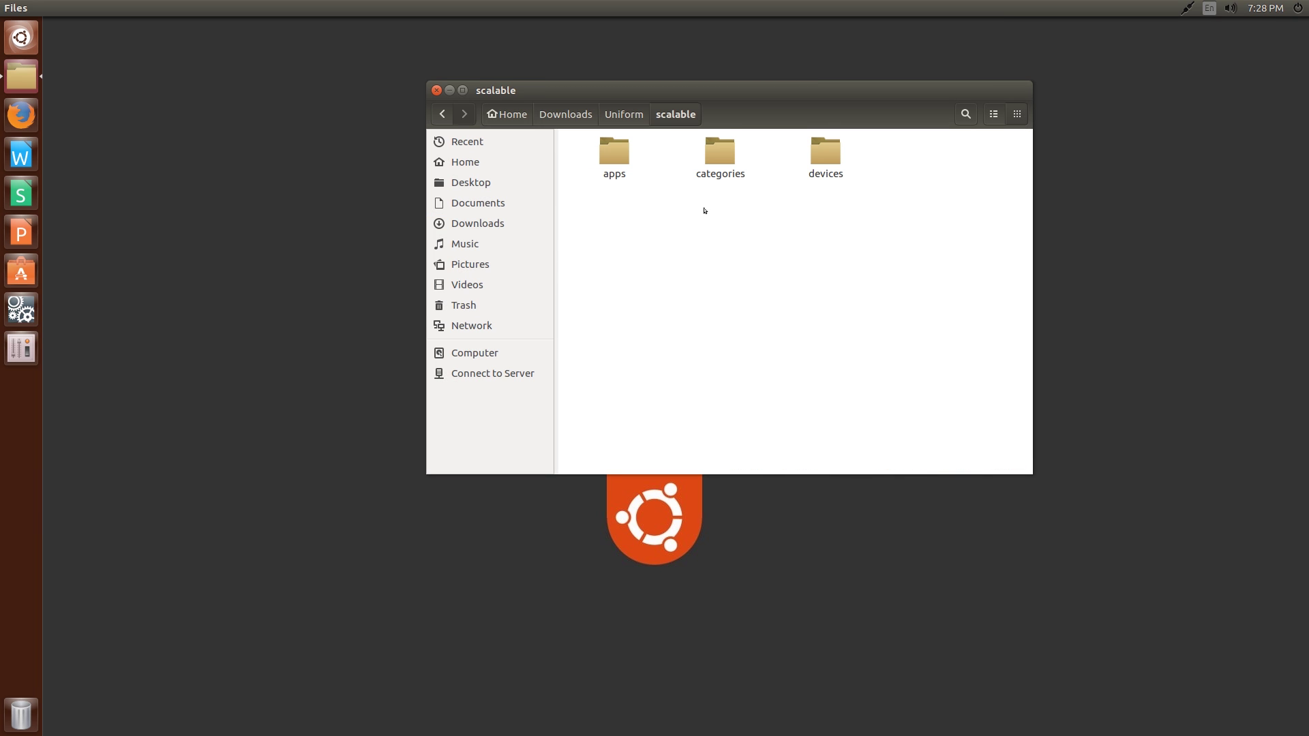
pyautogui.click(566, 115)
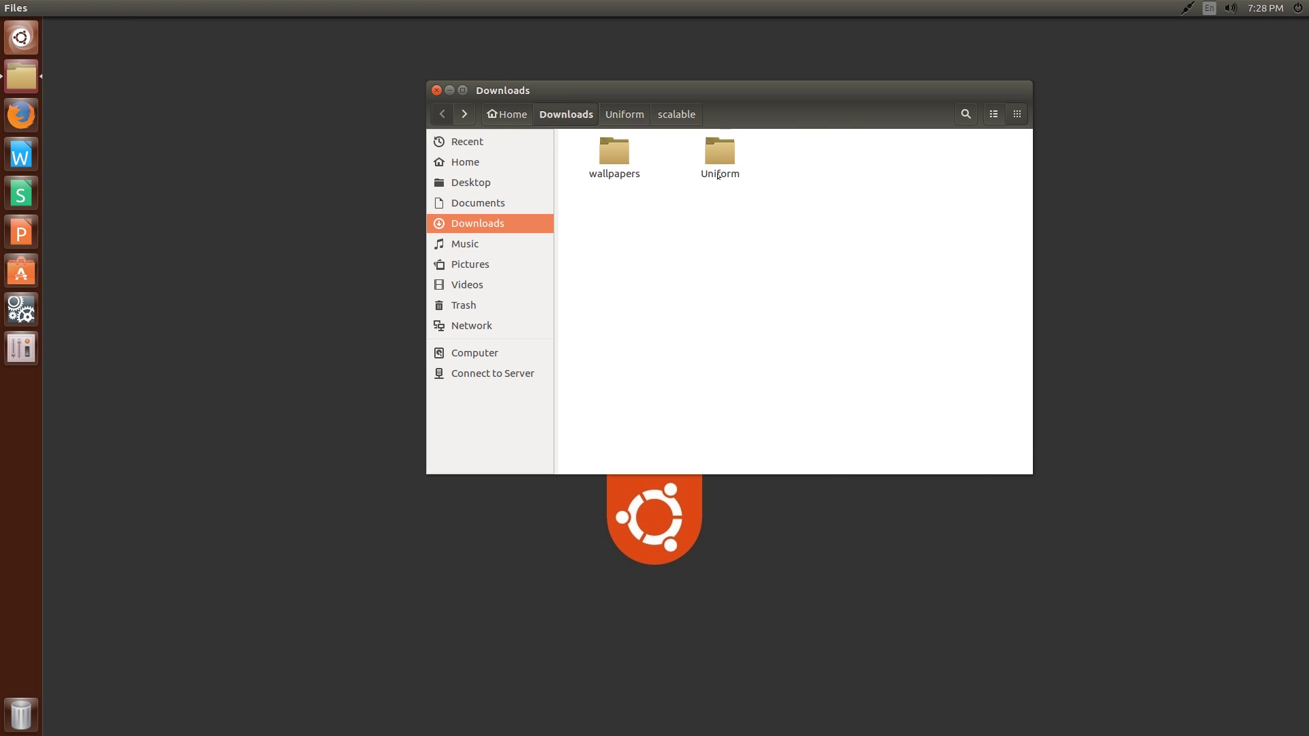
# - Open a terminal in the Downloads folder
pyautogui.rightClick(817, 248)
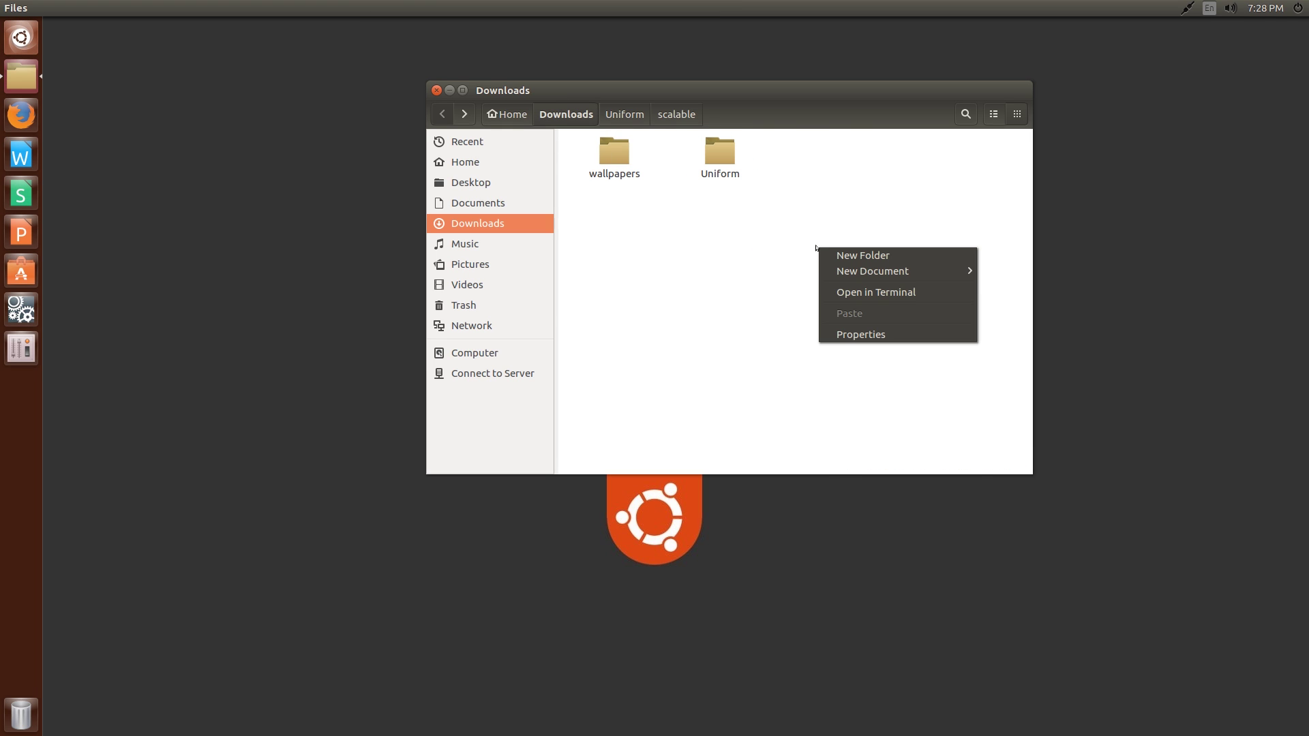
pyautogui.click(861, 292)
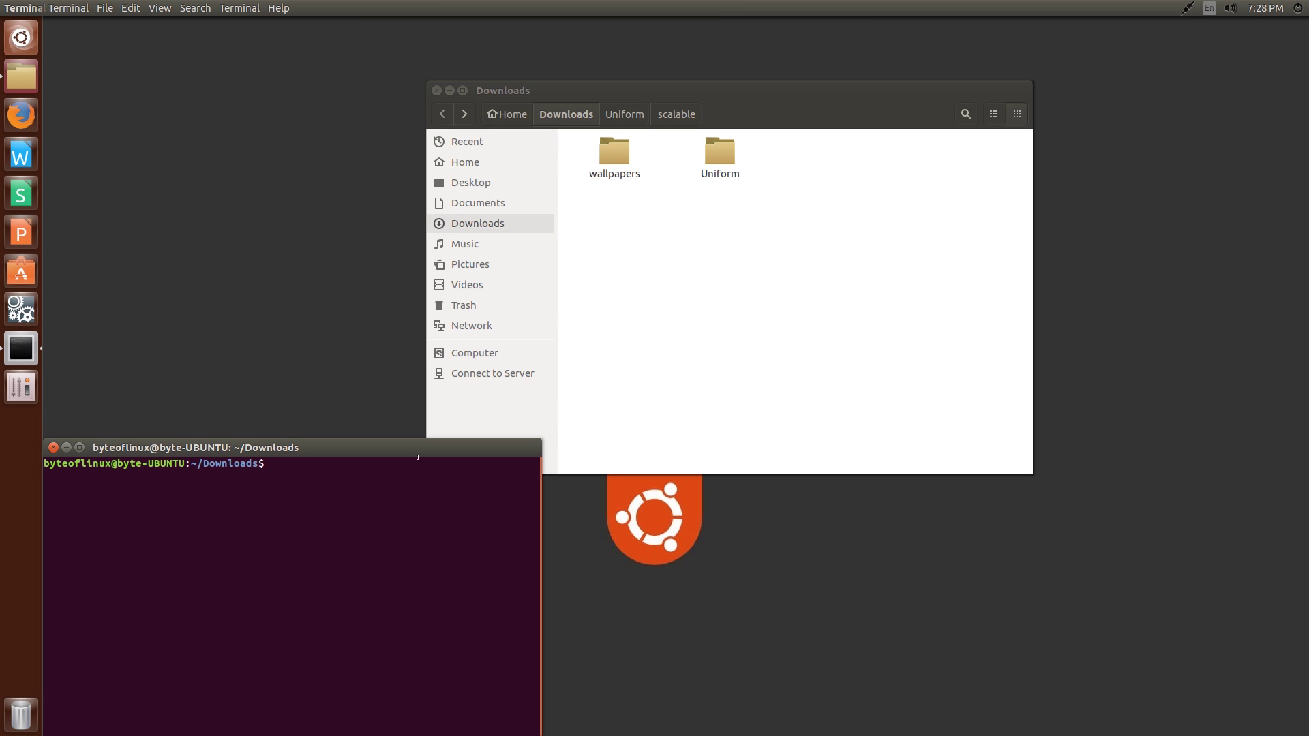
pyautogui.moveTo(523, 451); pyautogui.dragTo(847, 301)
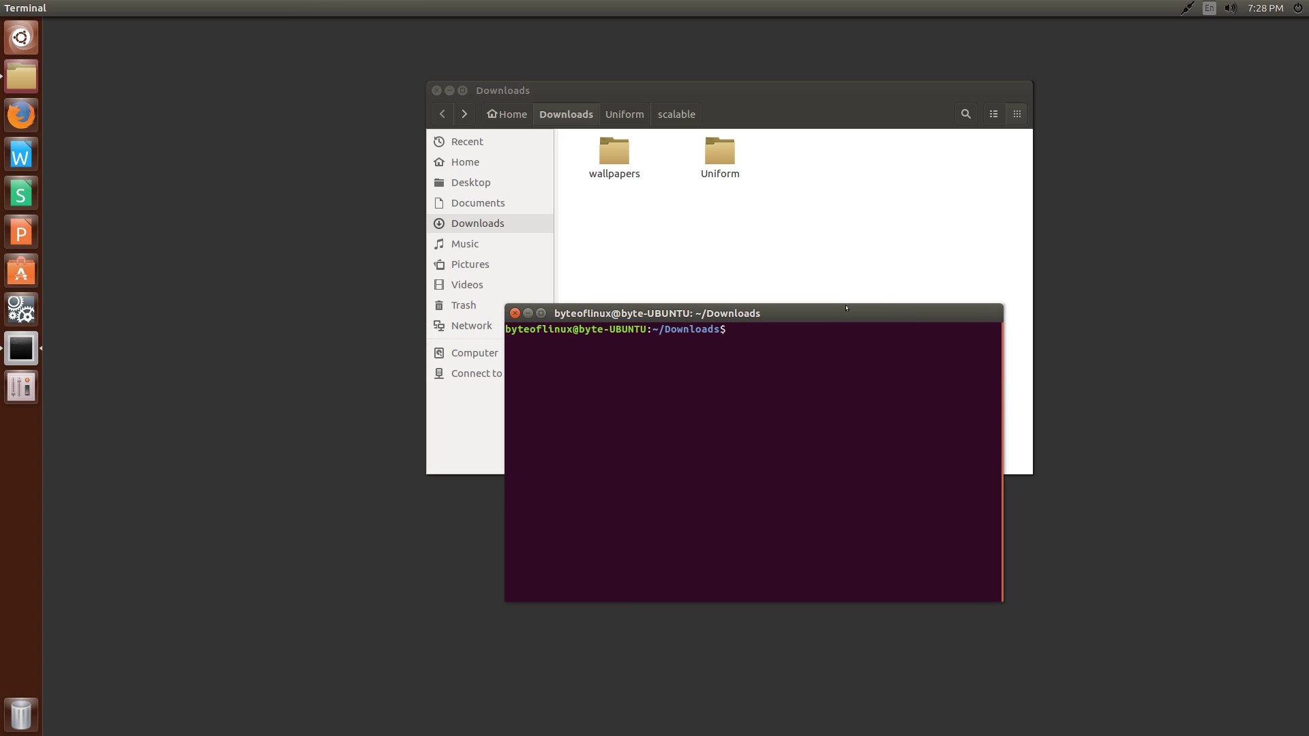
# - Run 'sudo cp -r Uniform /usr/share/icons' and enter the administrator password
pyautogui.write('sudo cp -r')
pyautogui.write('Uniform /usr/share/ico')
pyautogui.press('BackSpace')
pyautogui.press('BackSpace')
pyautogui.press('BackSpace')
pyautogui.write('icons')
pyautogui.press('Return')
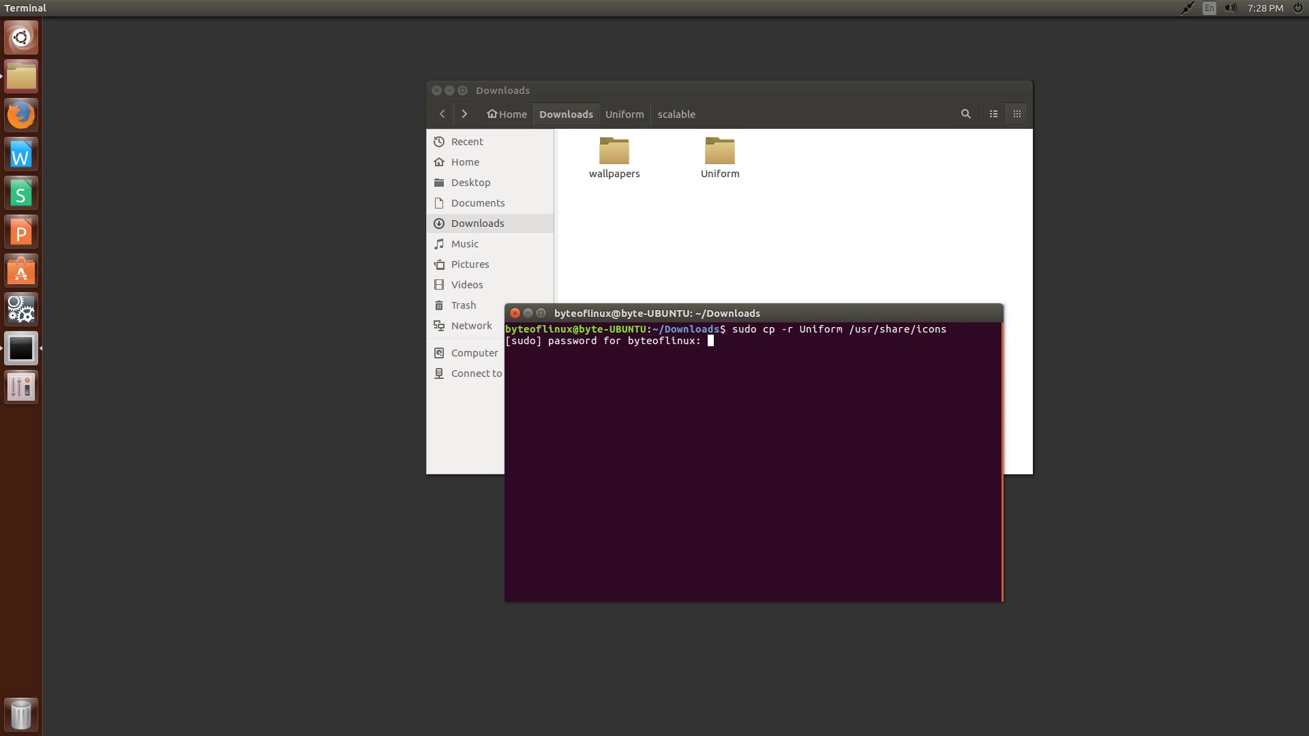
pyautogui.press('Return')
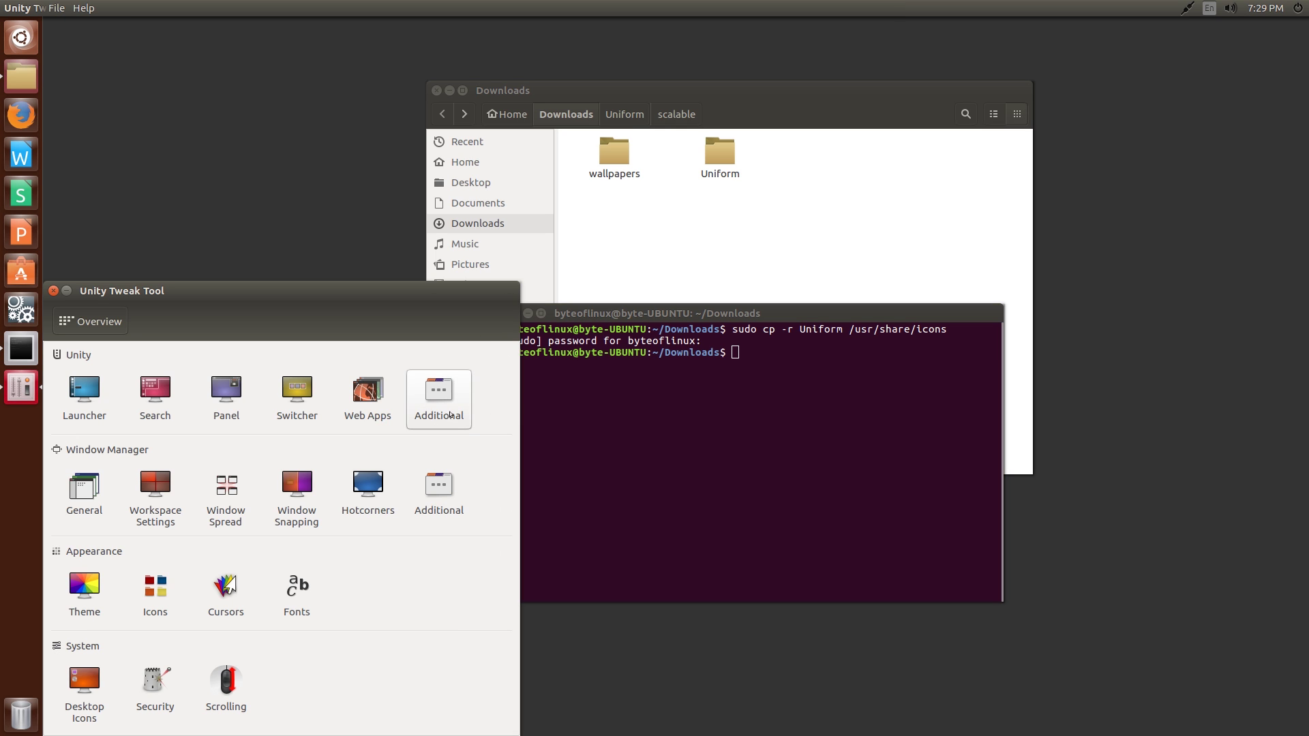
# - Select Uniform in the Available themes list on Unity Tweak Tool's Icons page
pyautogui.click(154, 591)
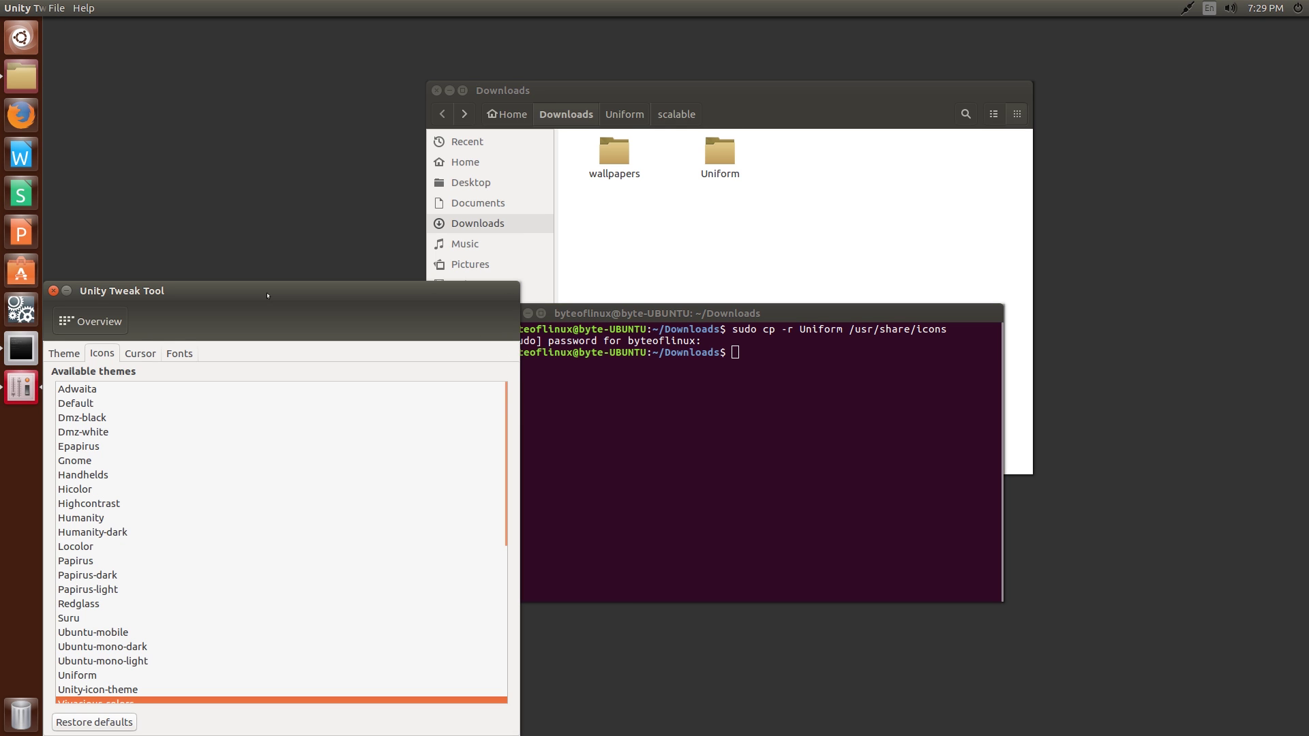
pyautogui.moveTo(267, 295); pyautogui.dragTo(374, 201)
pyautogui.scroll(-2, 372, 353)
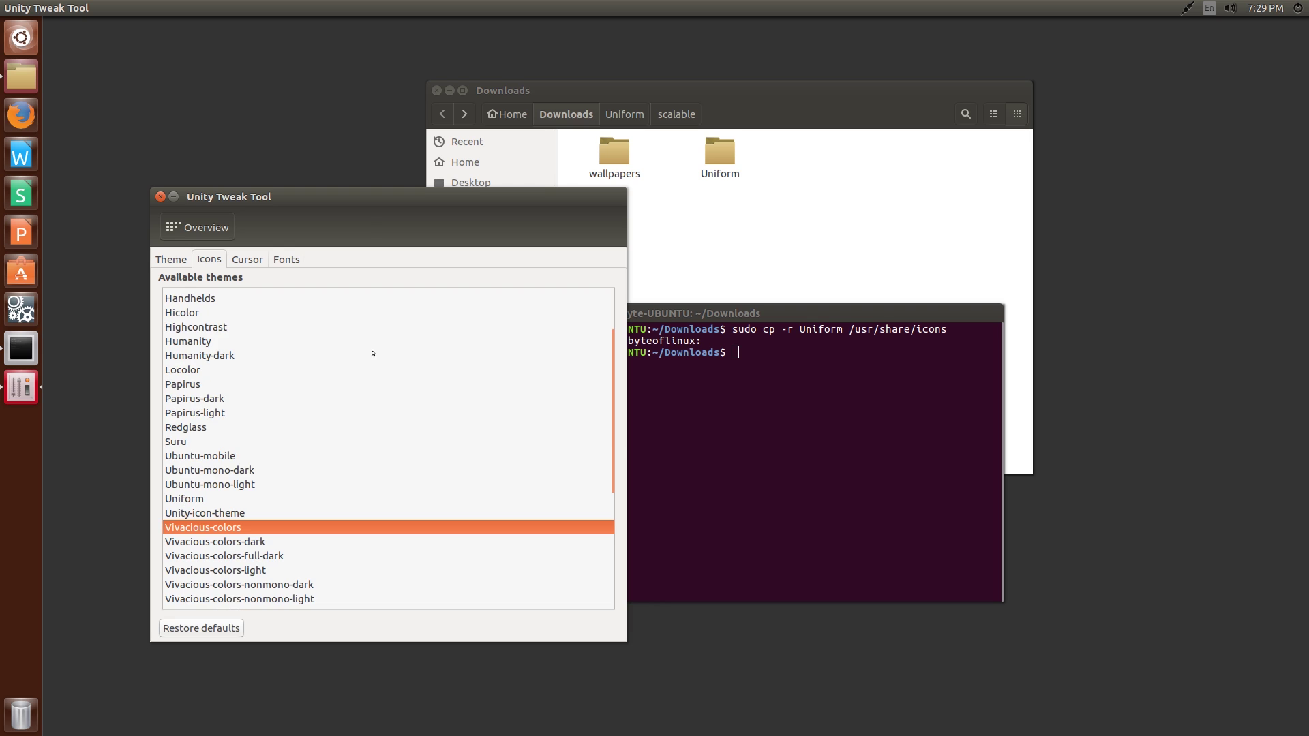
pyautogui.click(185, 499)
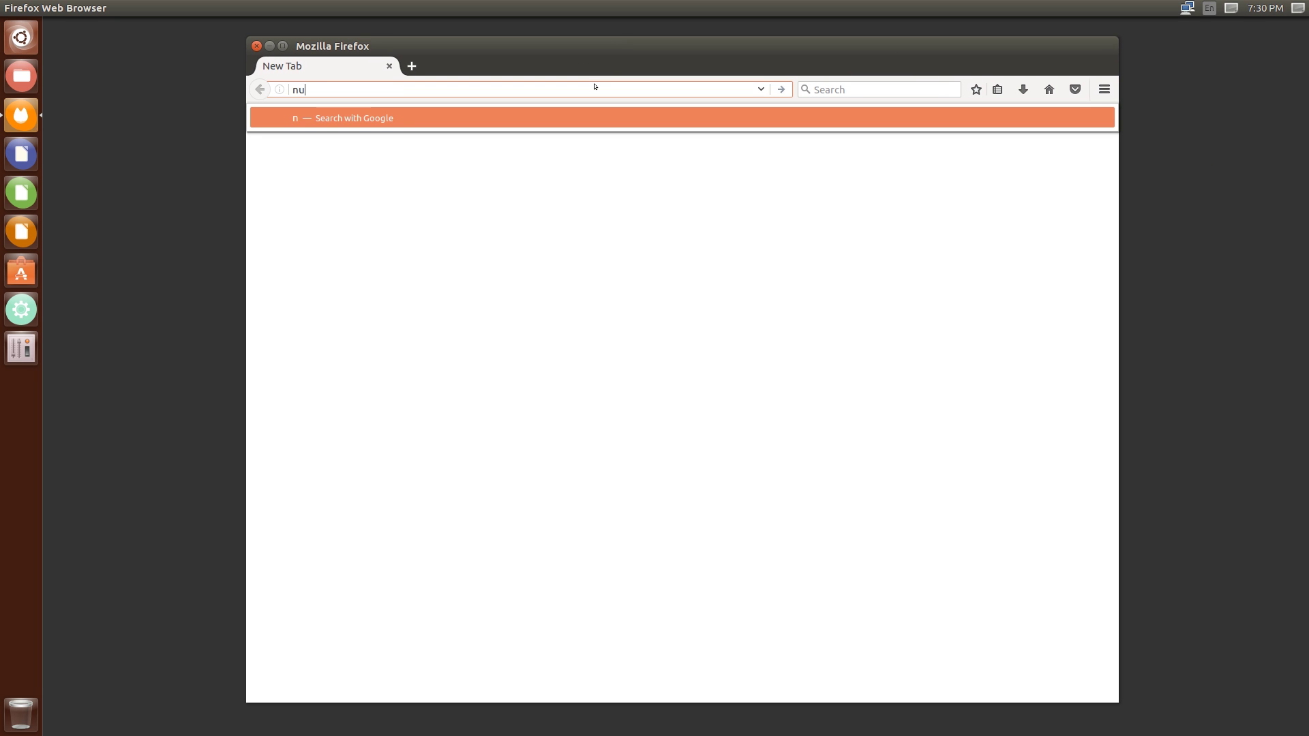
# - Fix the misspelled query and Google 'numix circle'
pyautogui.press('BackSpace')
pyautogui.write('ircle')
pyautogui.hotkey('ctrl', 'shift', 'Left')
pyautogui.write('circle')
pyautogui.press('Return')
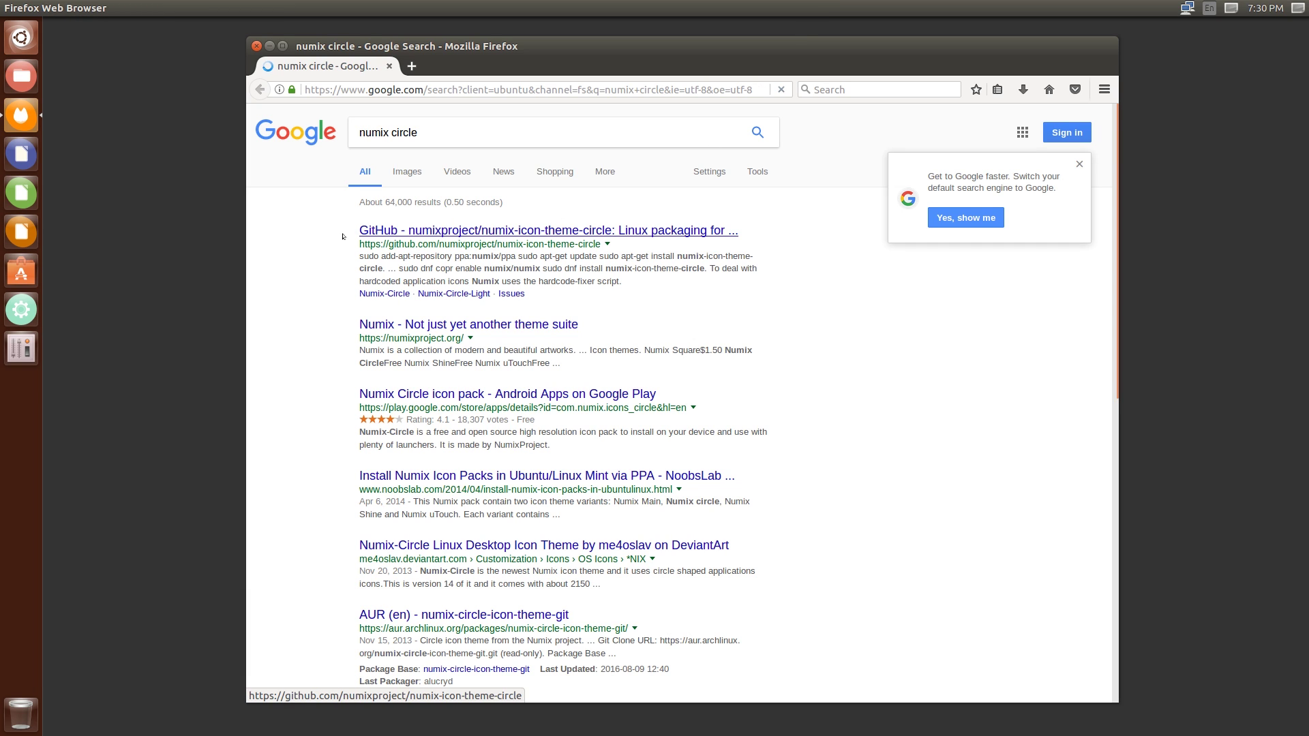
# - Open the numix-icon-theme-circle GitHub result and scroll to its Ubuntu installation commands
pyautogui.moveTo(450, 682); pyautogui.dragTo(482, 256)
pyautogui.click(470, 232)
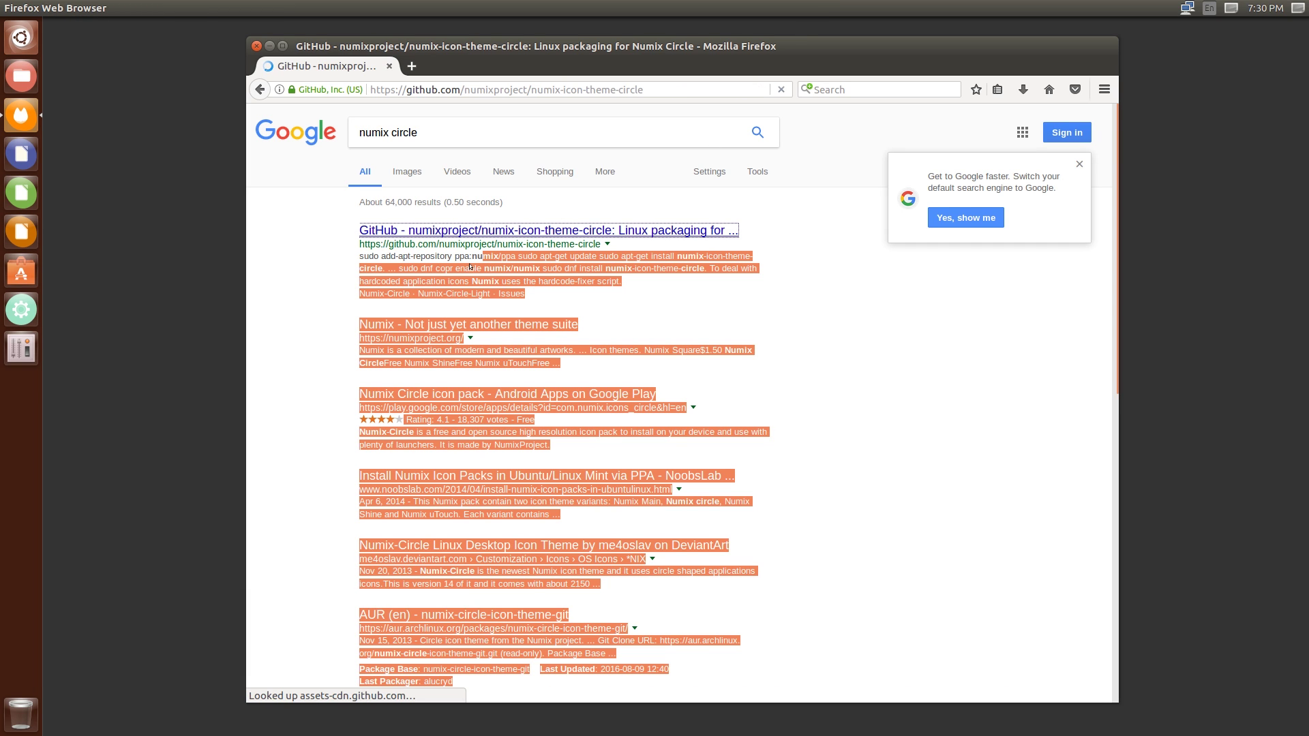
pyautogui.scroll(-5, 503, 477)
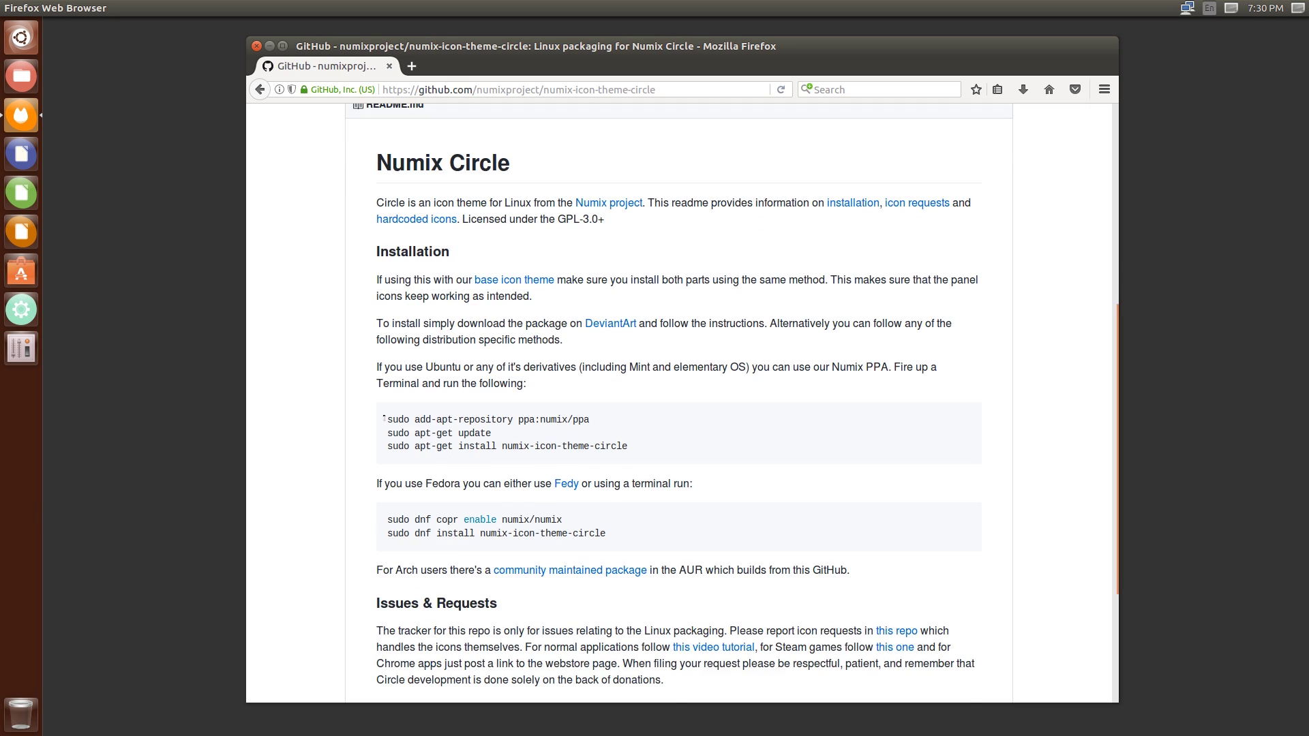
pyautogui.moveTo(384, 417); pyautogui.dragTo(629, 448)
pyautogui.click(445, 416)
pyautogui.scroll(-3, 407, 409)
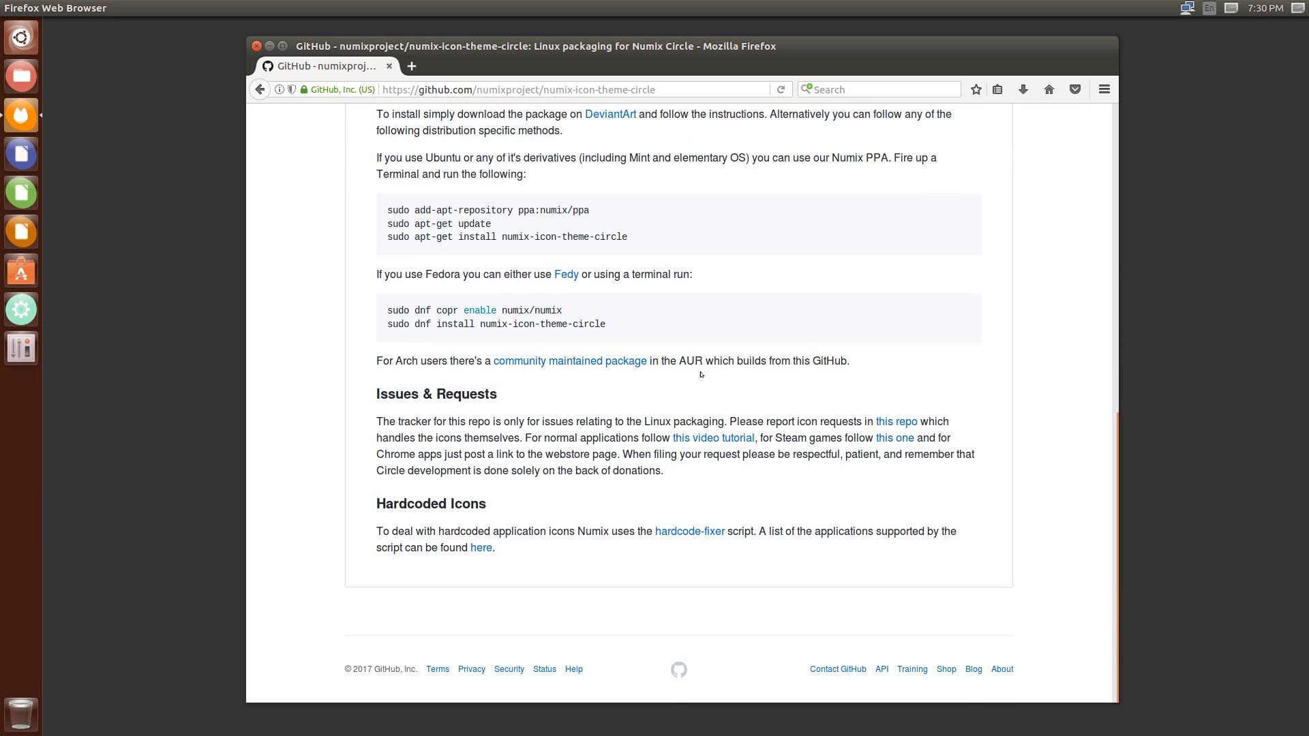
pyautogui.scroll(1, 573, 330)
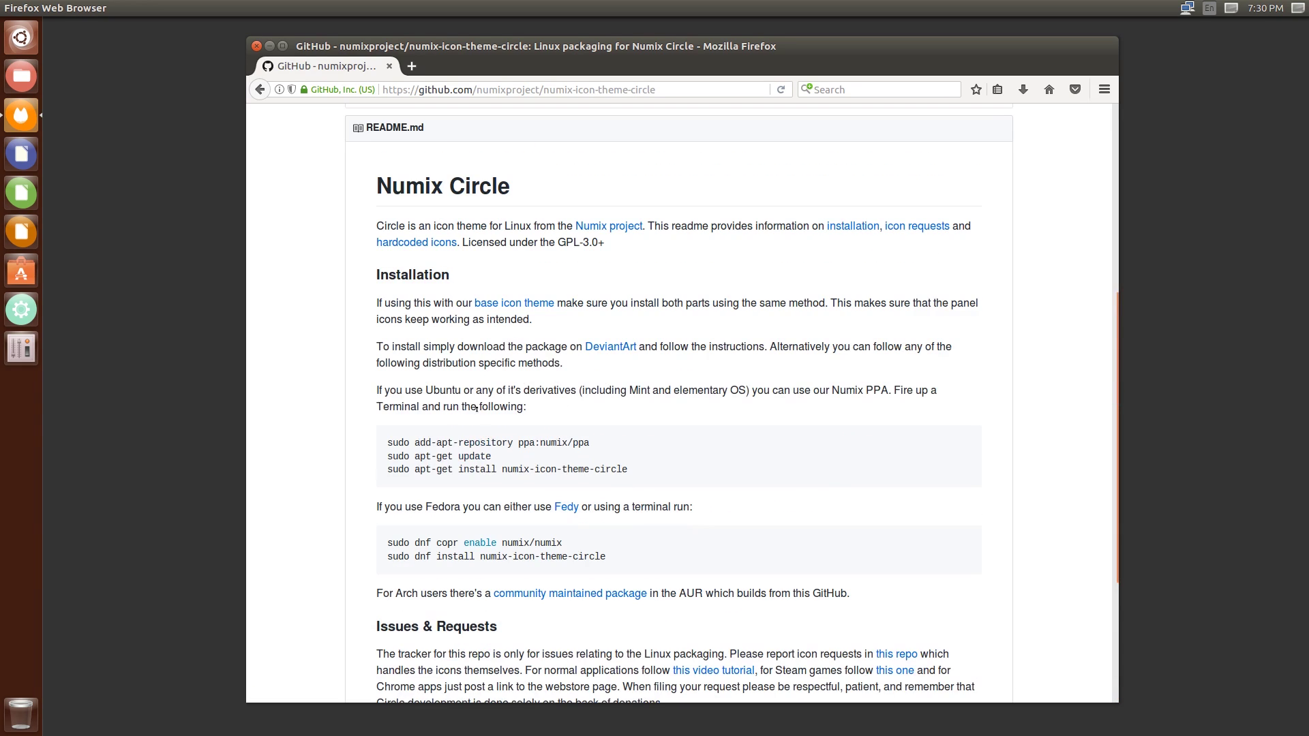
# - Launch Terminal from the Dash
pyautogui.click(9, 46)
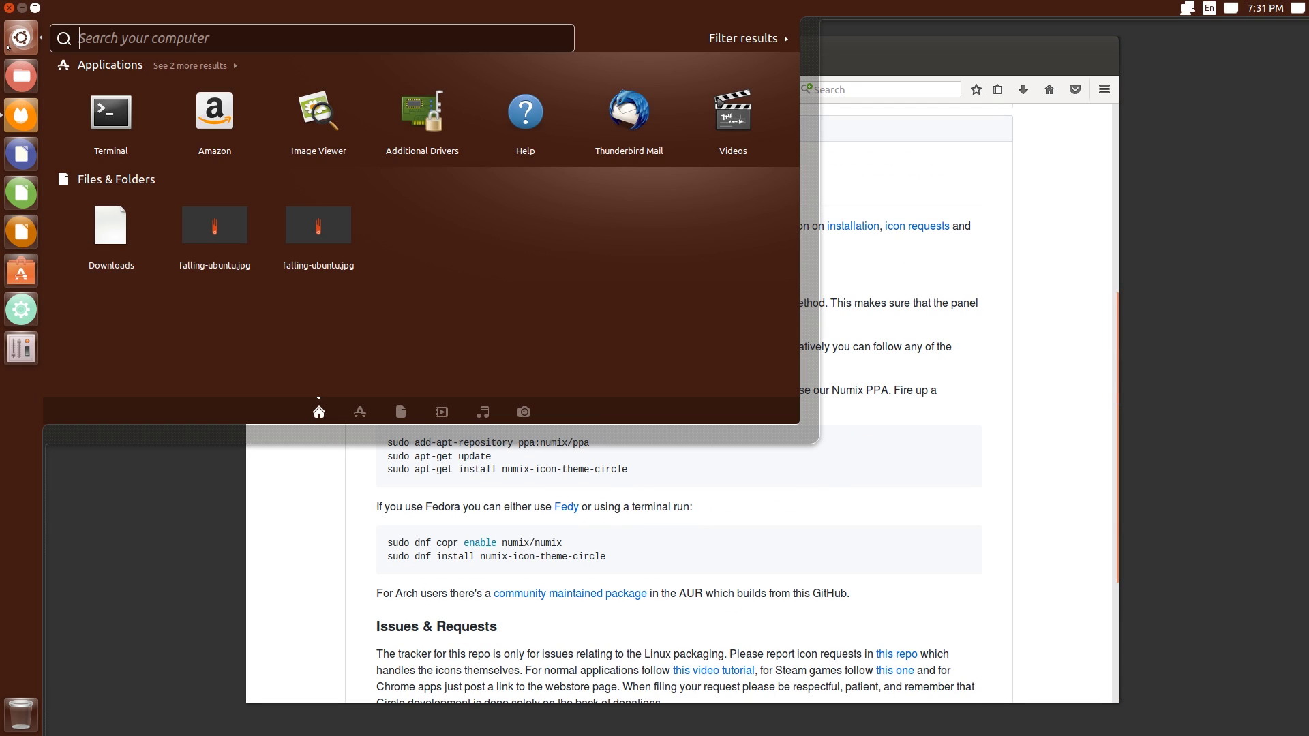
pyautogui.write('termi')
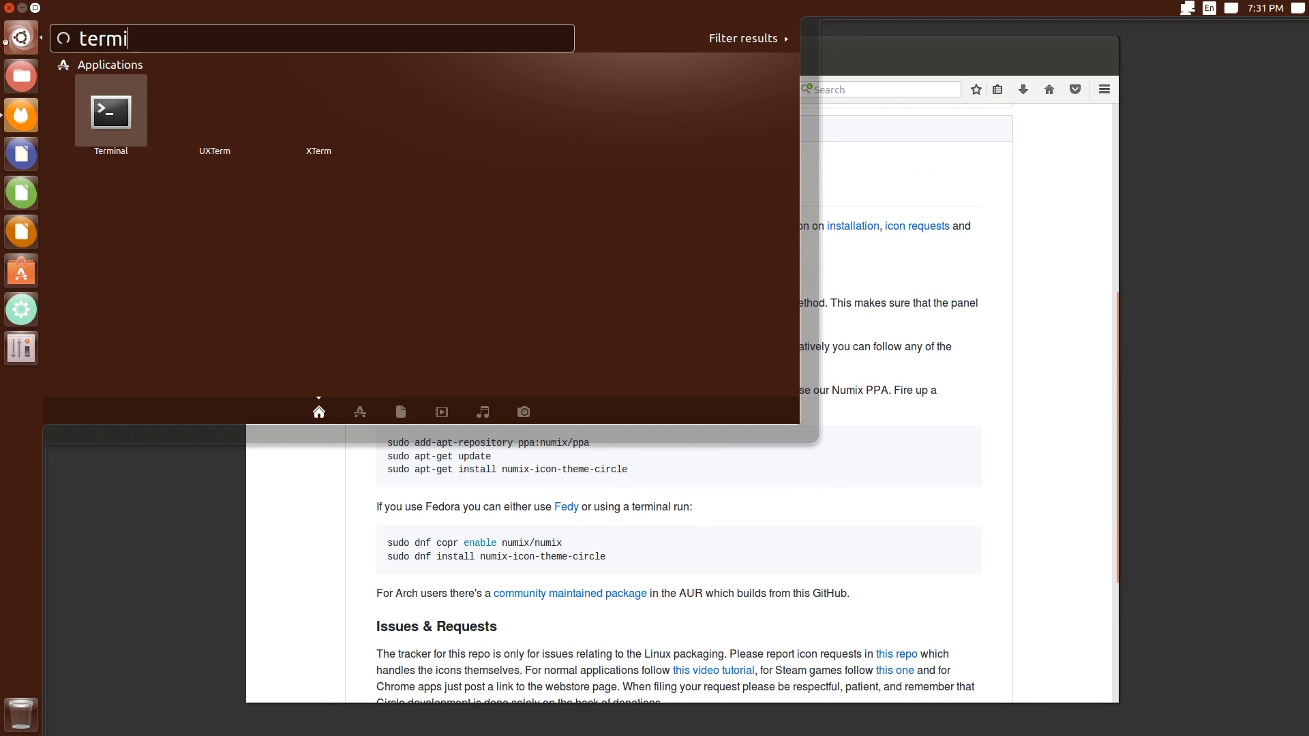
pyautogui.press('Return')
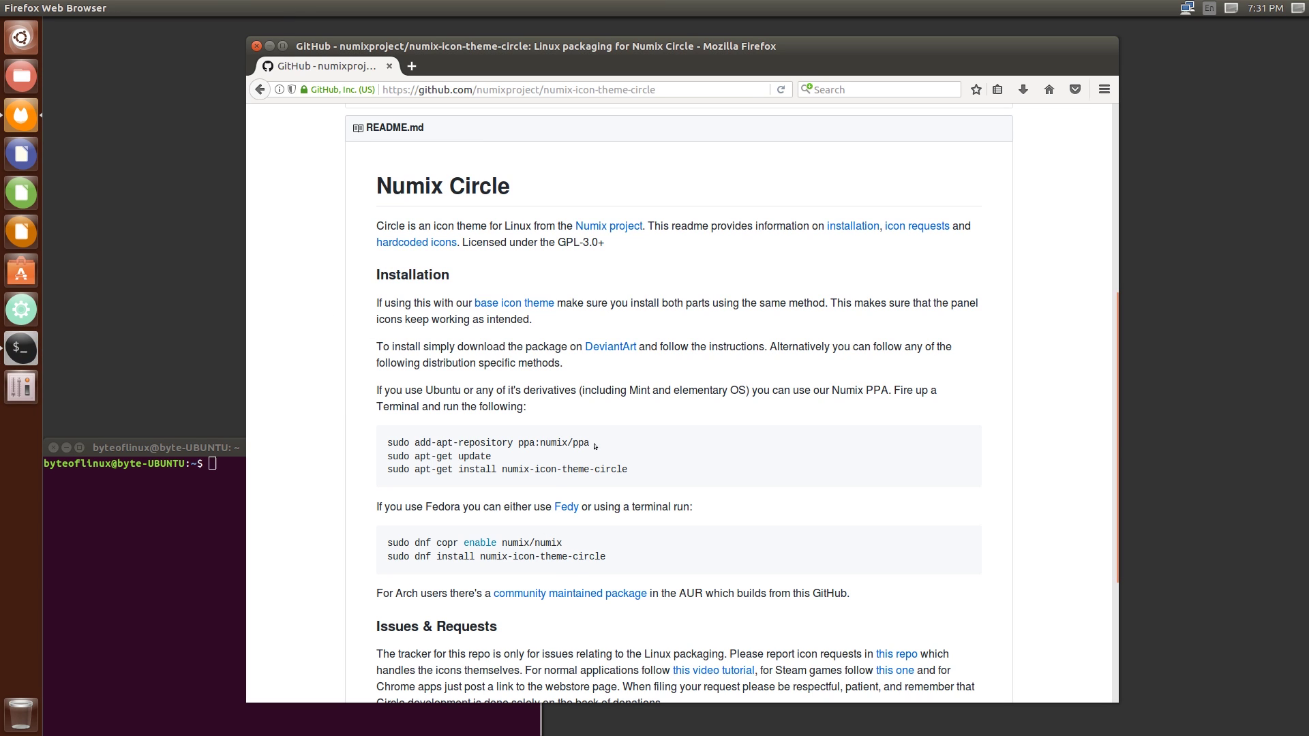
# - Add the Numix PPA with 'sudo add-apt-repository ppa:numix/ppa' and confirm
pyautogui.moveTo(594, 446); pyautogui.dragTo(385, 440)
pyautogui.hotkey('ctrl', 'c')
pyautogui.click(200, 525)
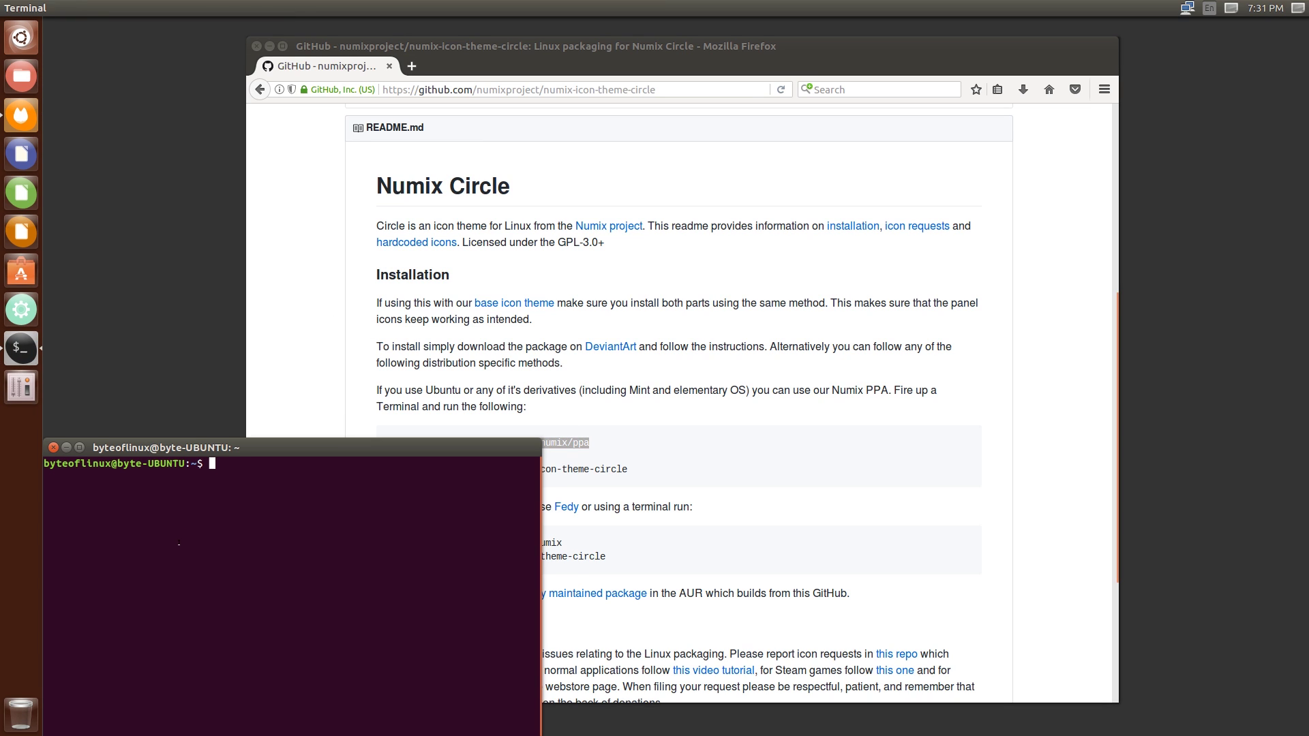
pyautogui.middleClick(199, 524)
pyautogui.press('Return')
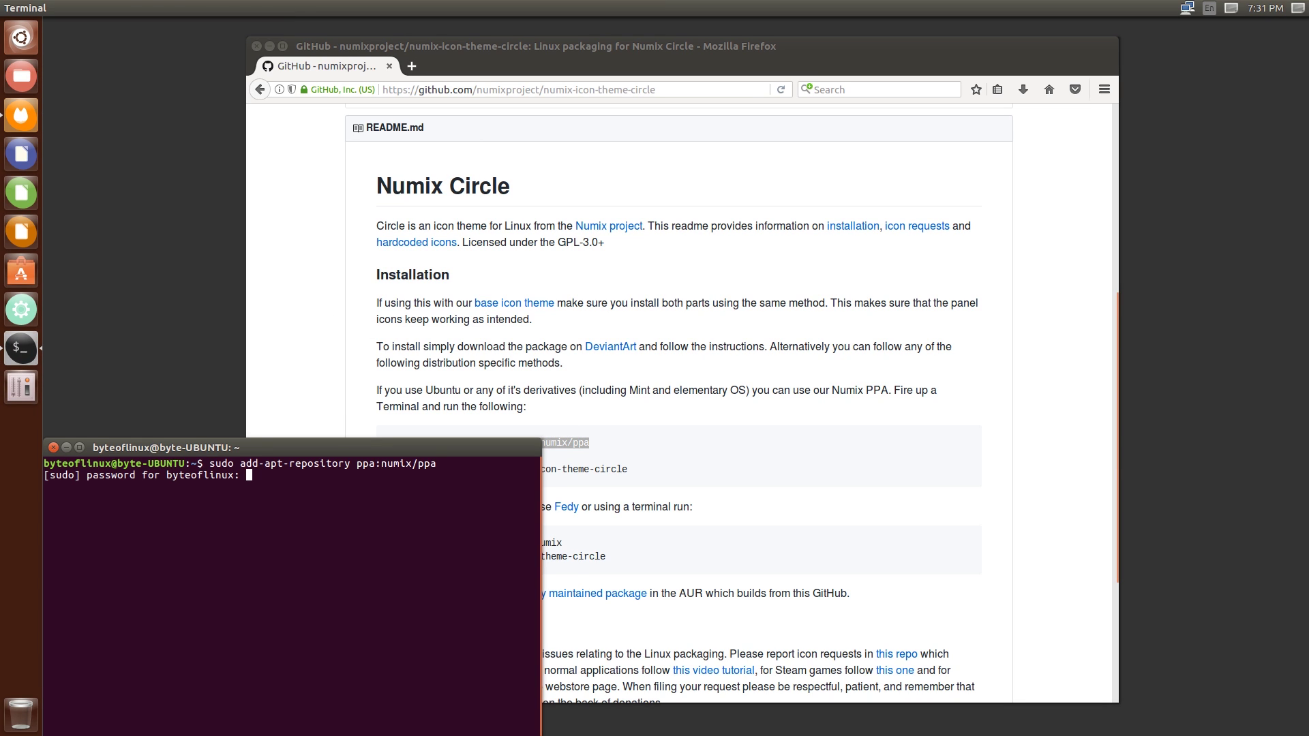
pyautogui.press('Return')
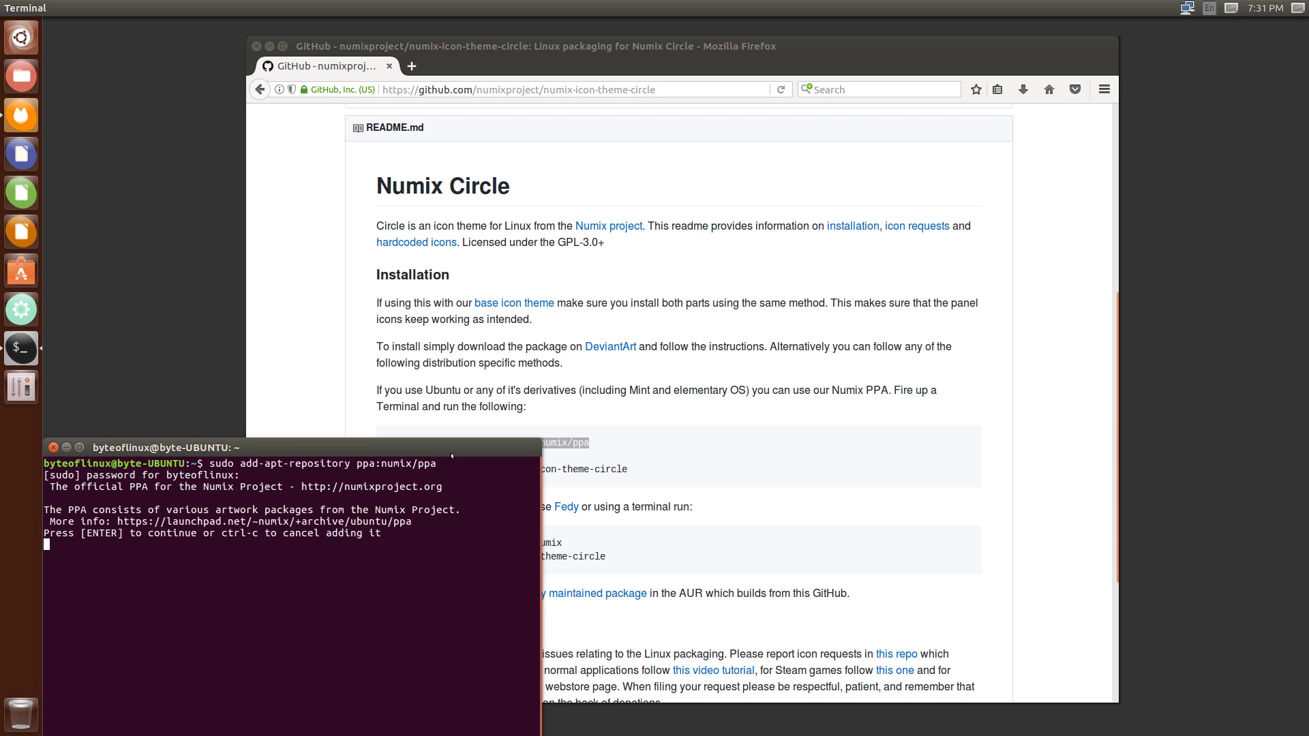
pyautogui.press('Return')
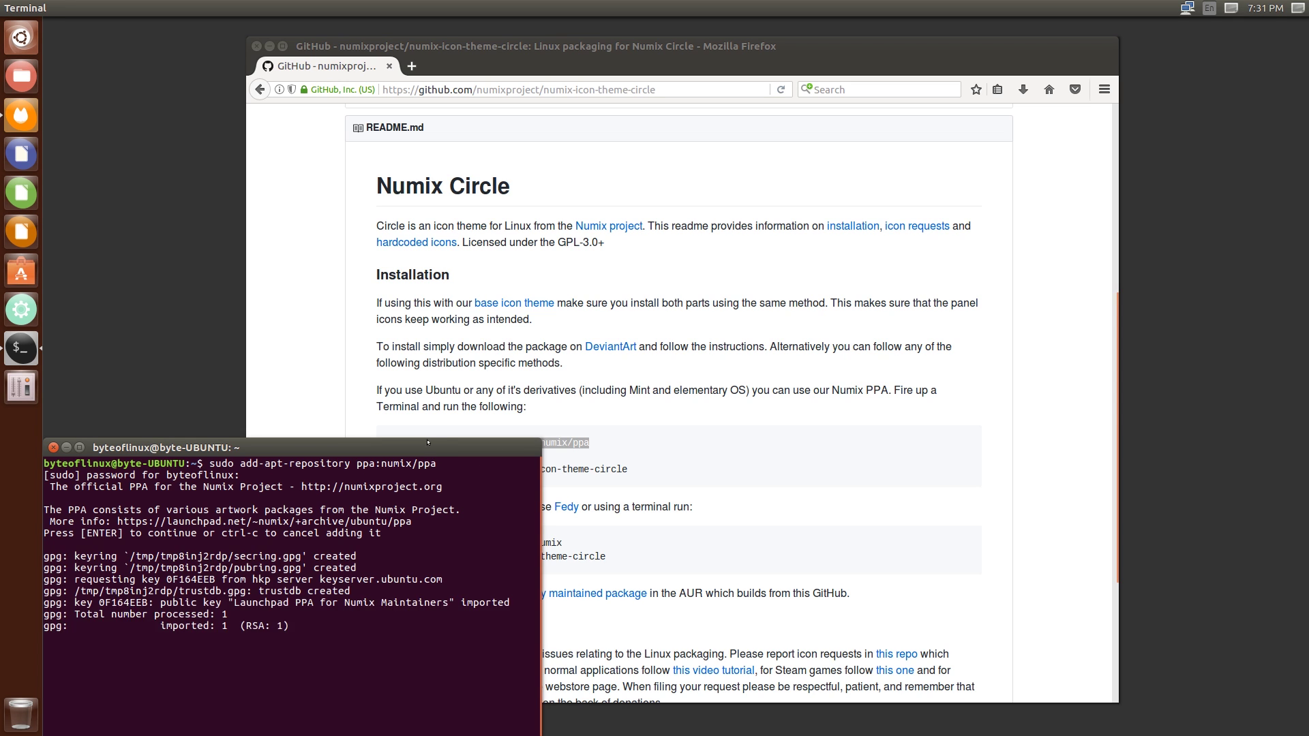
# - Run 'sudo apt-get update' copied from the GitHub page
pyautogui.moveTo(427, 443); pyautogui.dragTo(973, 105)
pyautogui.moveTo(491, 457); pyautogui.dragTo(386, 451)
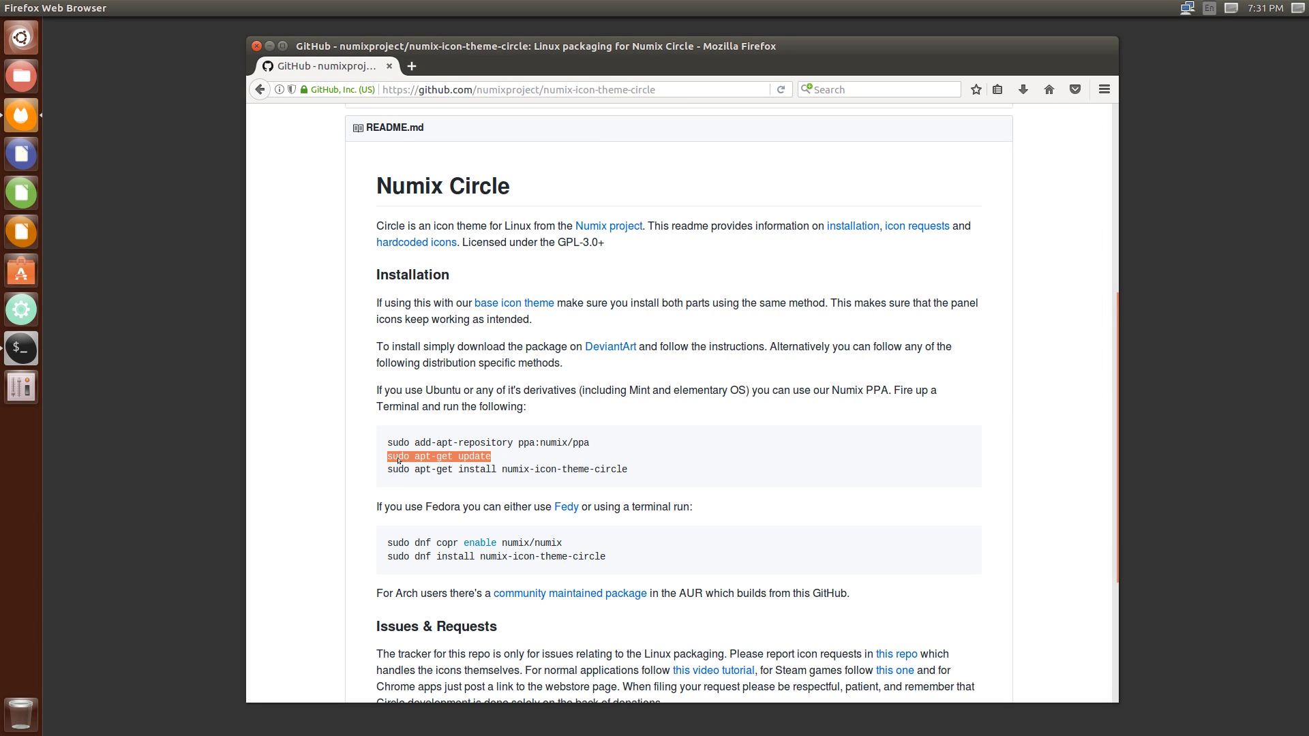
pyautogui.hotkey('alt', 'Tab')
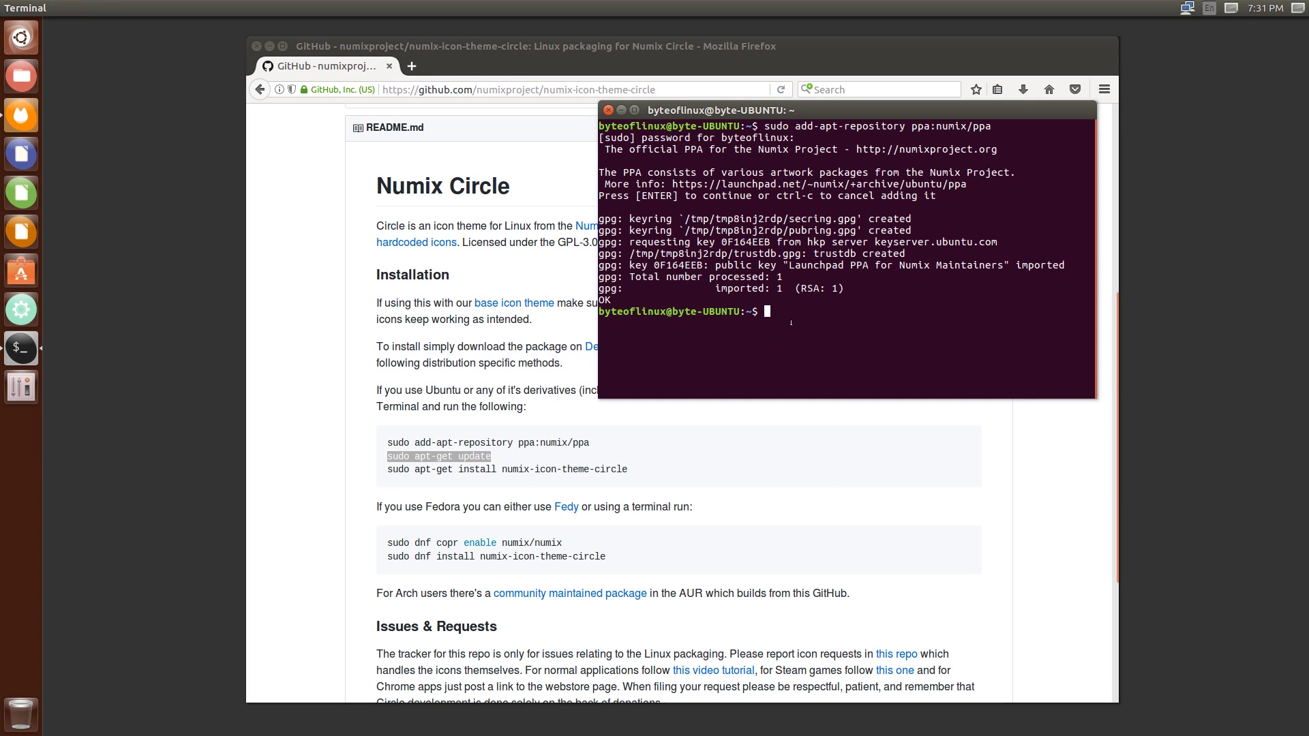
pyautogui.middleClick(791, 323)
pyautogui.press('Return')
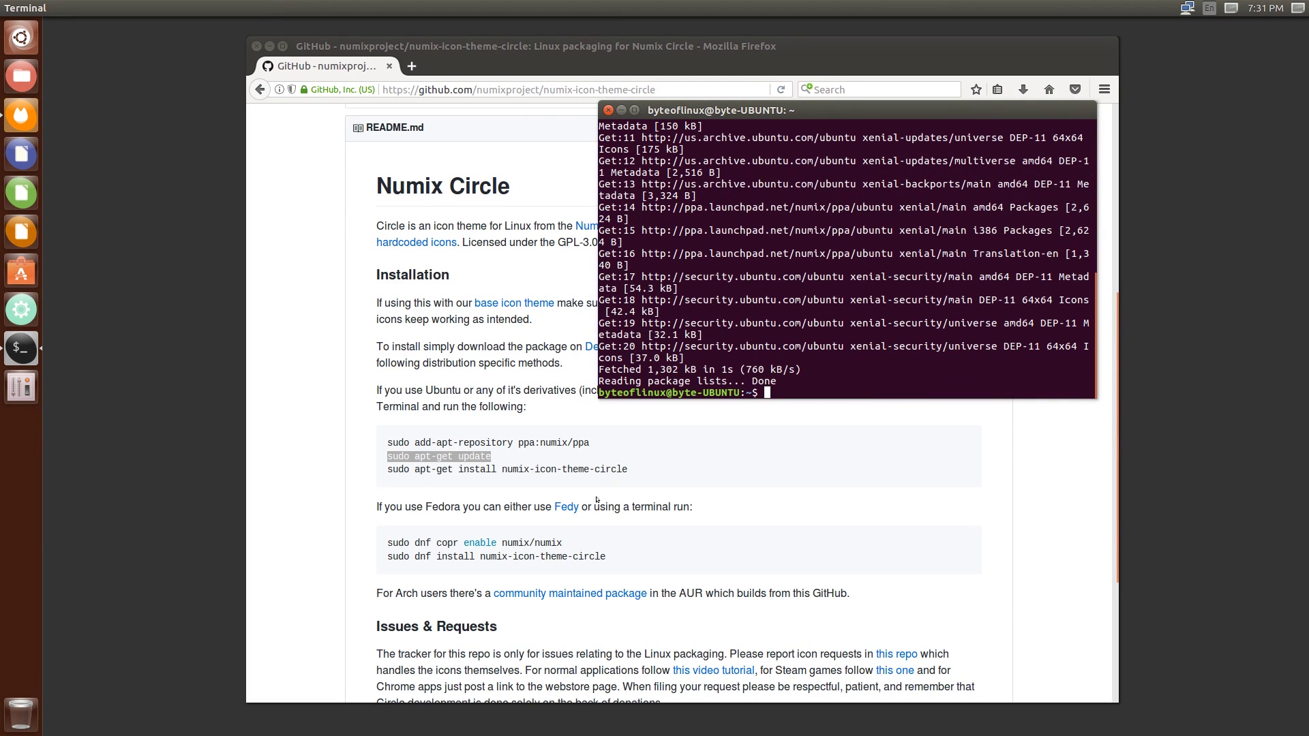
# - Run 'sudo apt-get install numix-icon-theme-circle', correcting the pasted command's ending
pyautogui.click(628, 474)
pyautogui.moveTo(628, 474); pyautogui.dragTo(377, 471)
pyautogui.hotkey('alt', 'Tab')
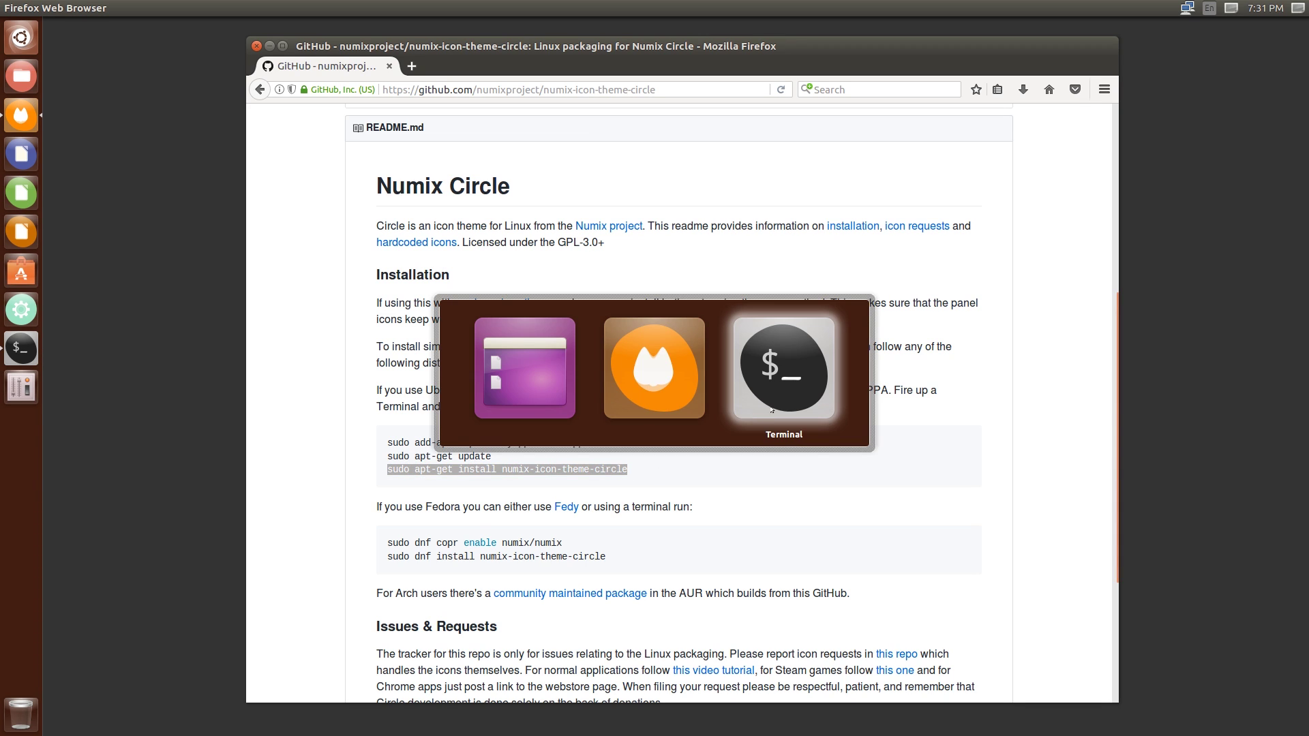
pyautogui.hotkey('alt', 'Tab')
pyautogui.hotkey('alt', 'Tab')
pyautogui.hotkey('alt', 'Tab')
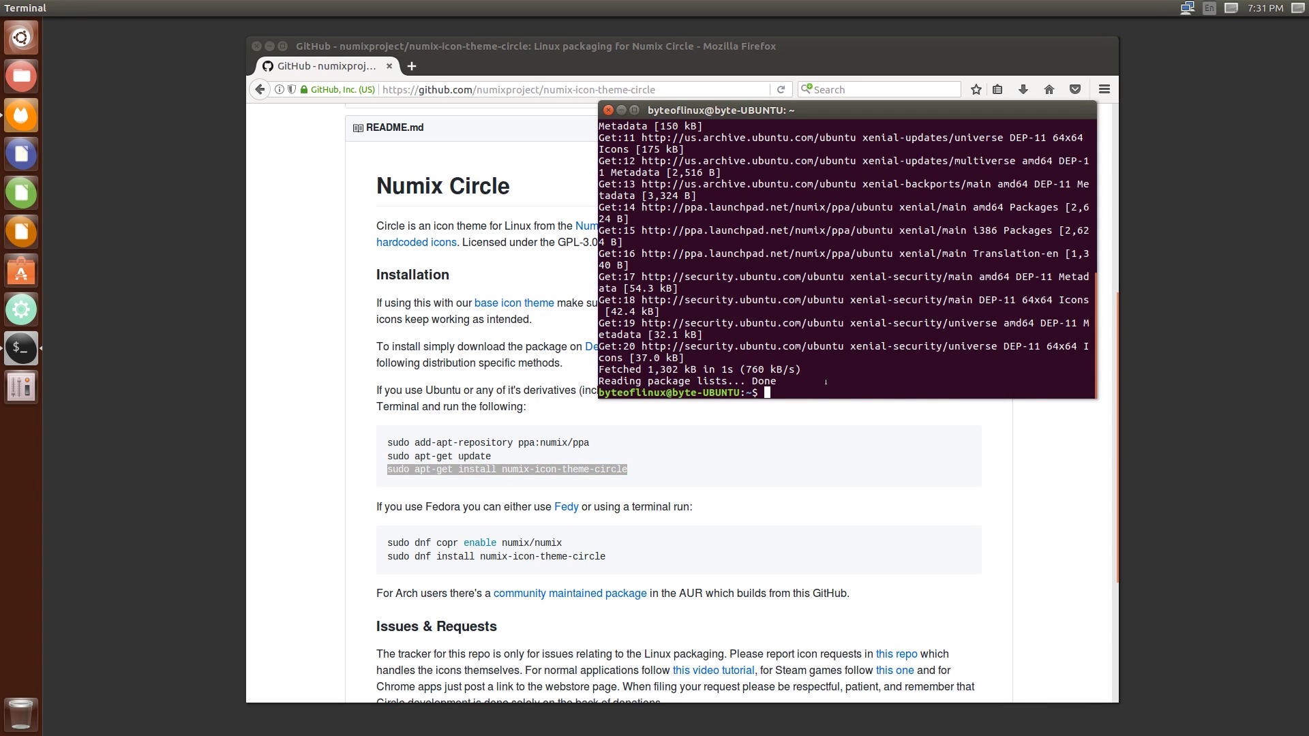
pyautogui.middleClick(826, 384)
pyautogui.press('BackSpace')
pyautogui.press('BackSpace')
pyautogui.press('BackSpace')
pyautogui.press('BackSpace')
pyautogui.press('BackSpace')
pyautogui.press('BackSpace')
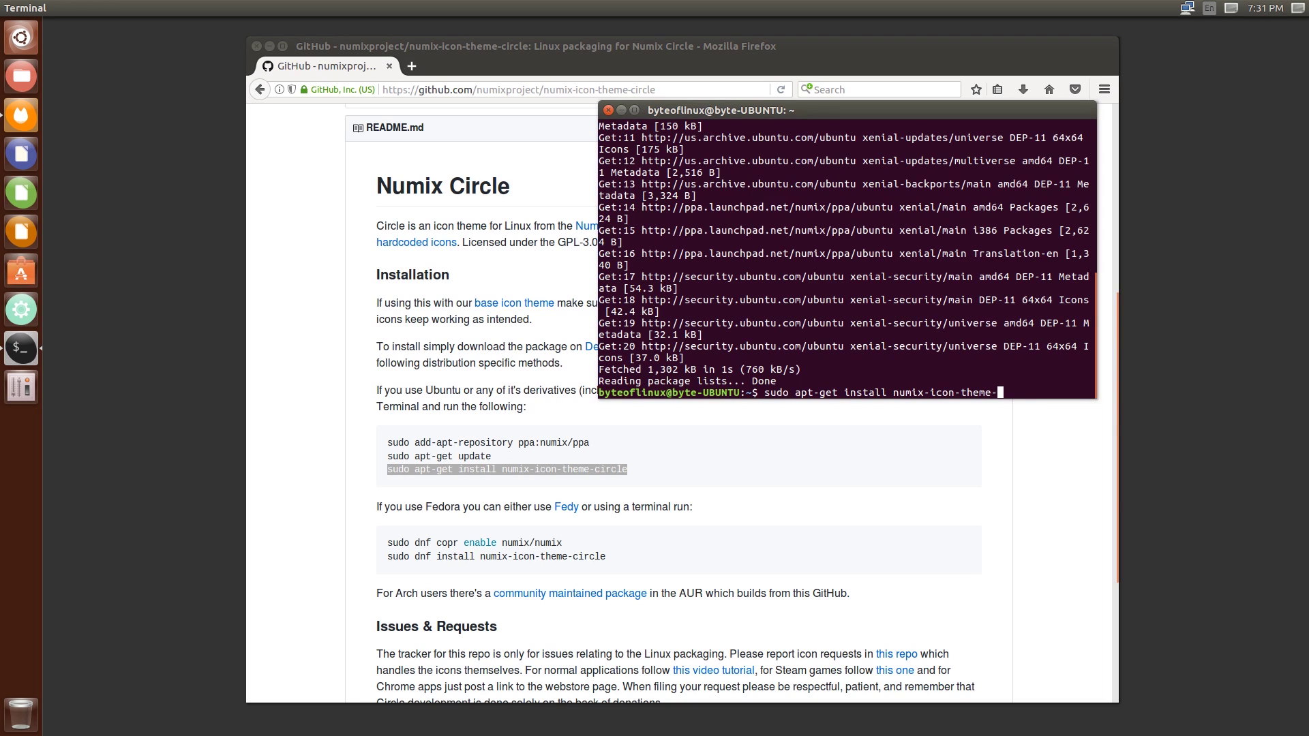
pyautogui.press('BackSpace')
pyautogui.write('-circle')
pyautogui.press('Return')
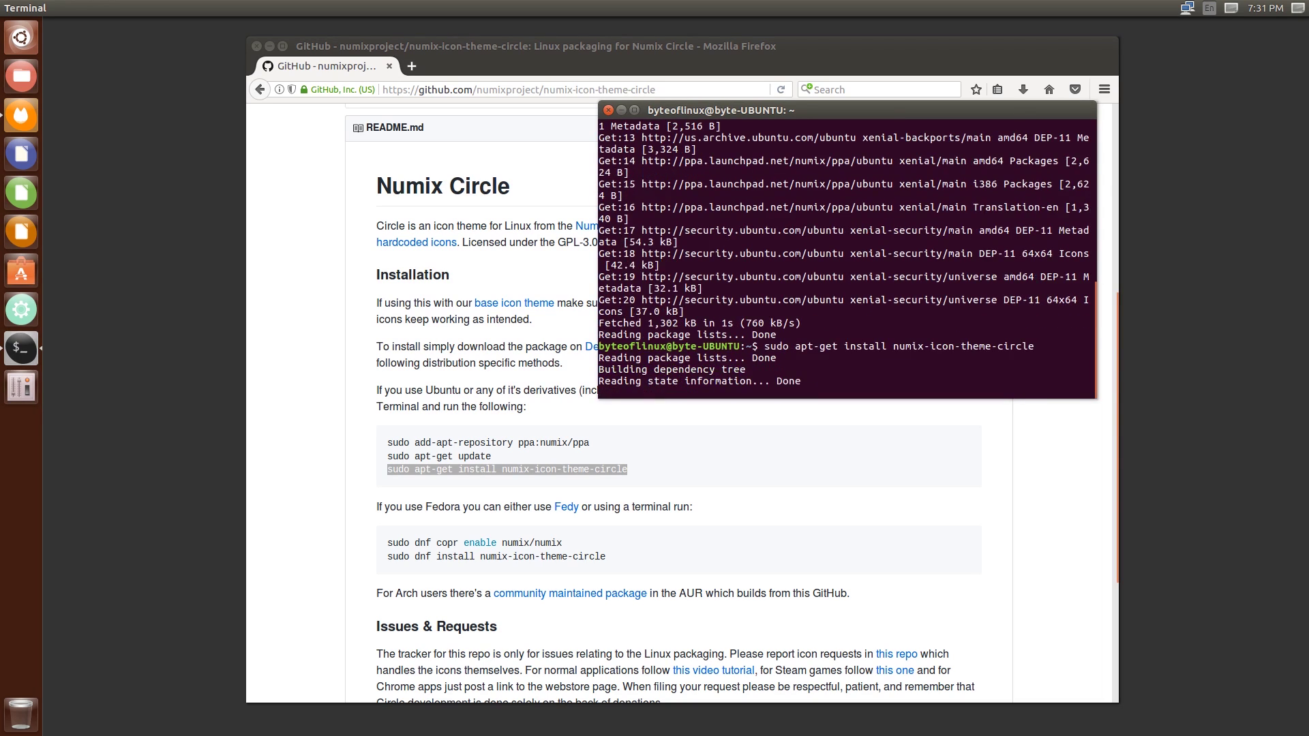
# - Answer y to proceed with installing numix-icon-theme-circle
pyautogui.write('y')
pyautogui.press('Return')
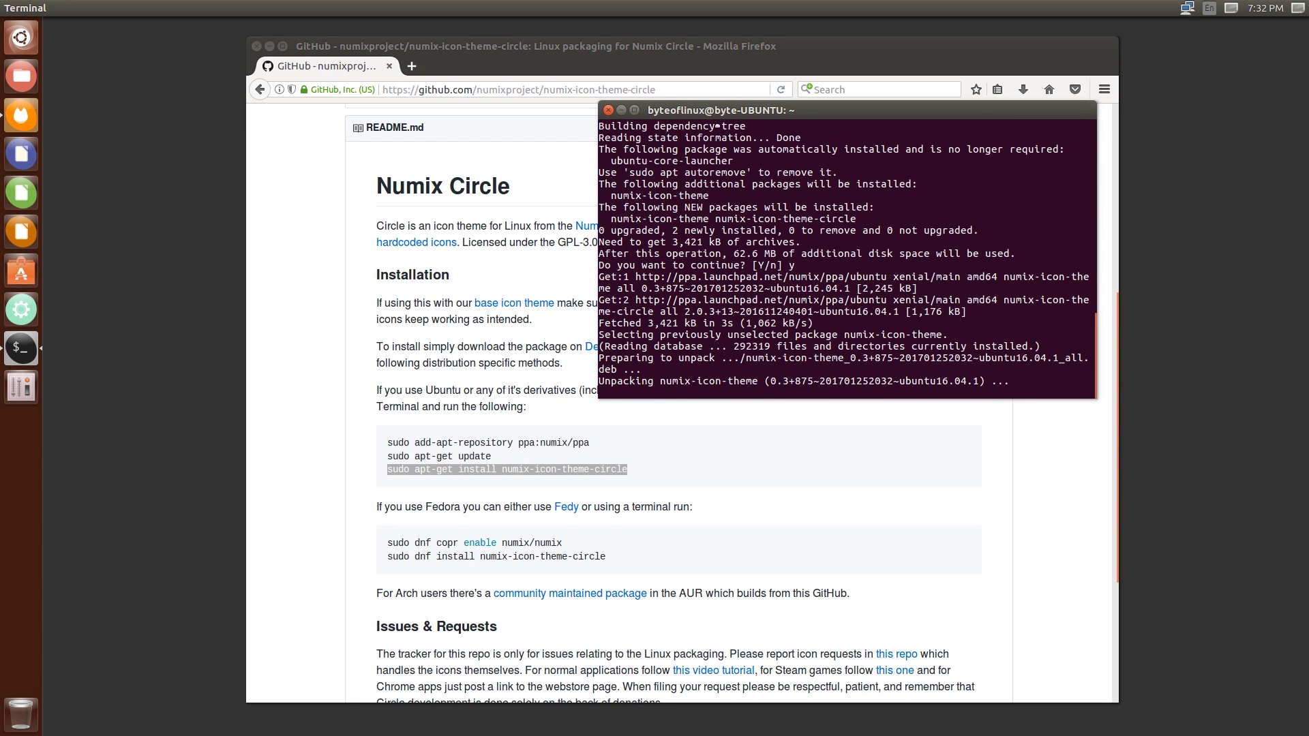
pyautogui.moveTo(713, 109); pyautogui.dragTo(732, 142)
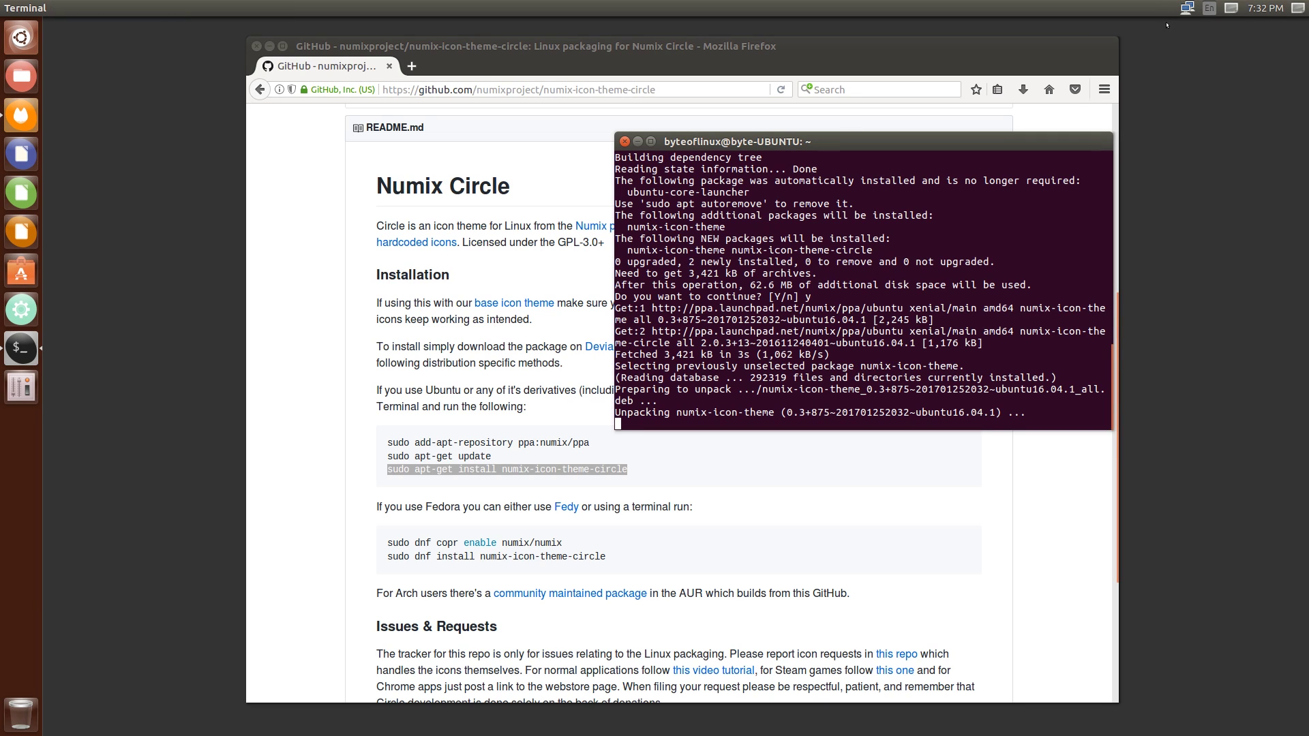
pyautogui.moveTo(732, 142); pyautogui.dragTo(676, 139)
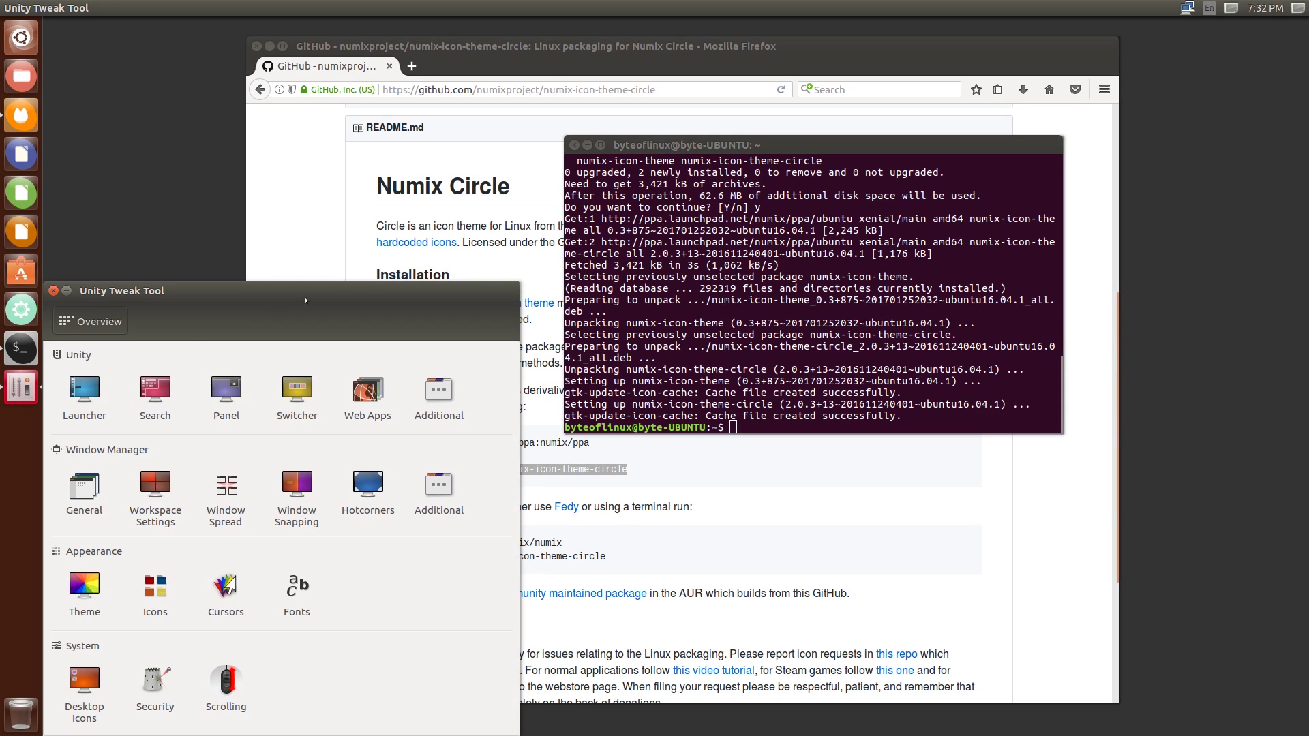
# - Close Terminal and Firefox, then pick Numix-circle from Unity Tweak Tool's icon themes
pyautogui.click(575, 144)
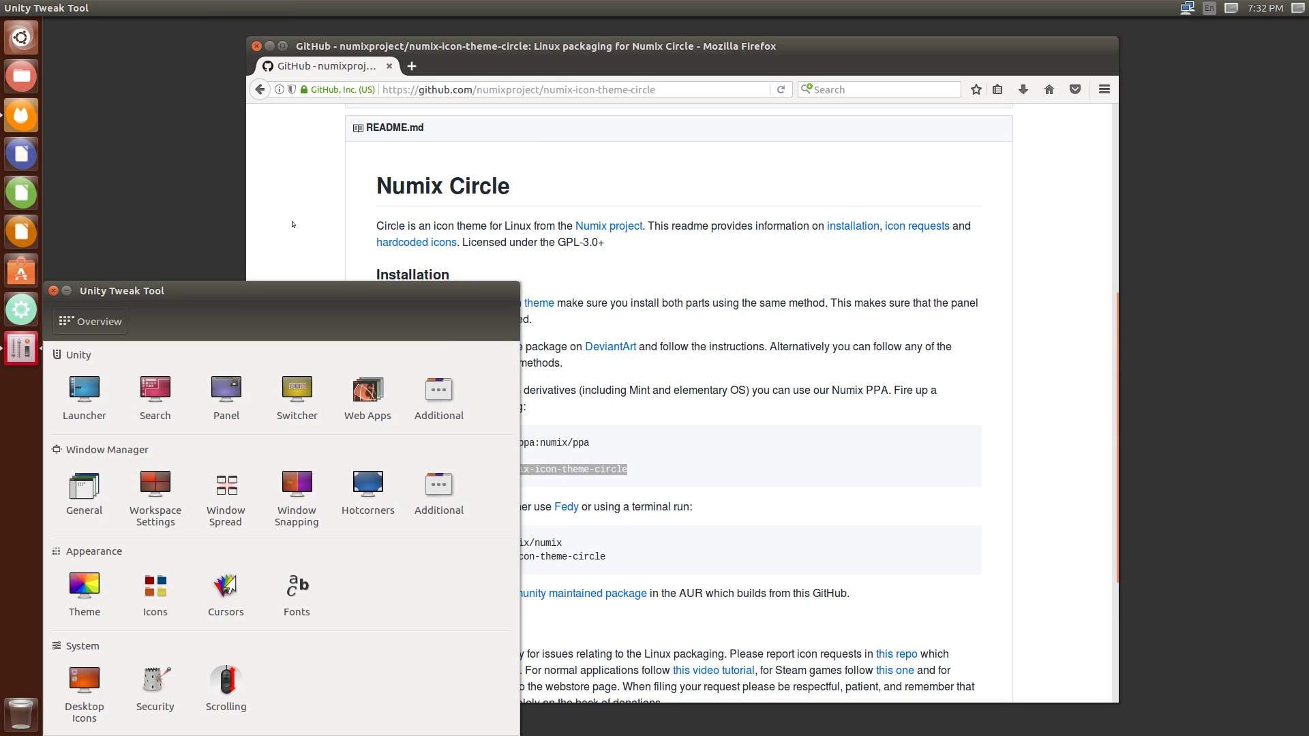
pyautogui.click(257, 46)
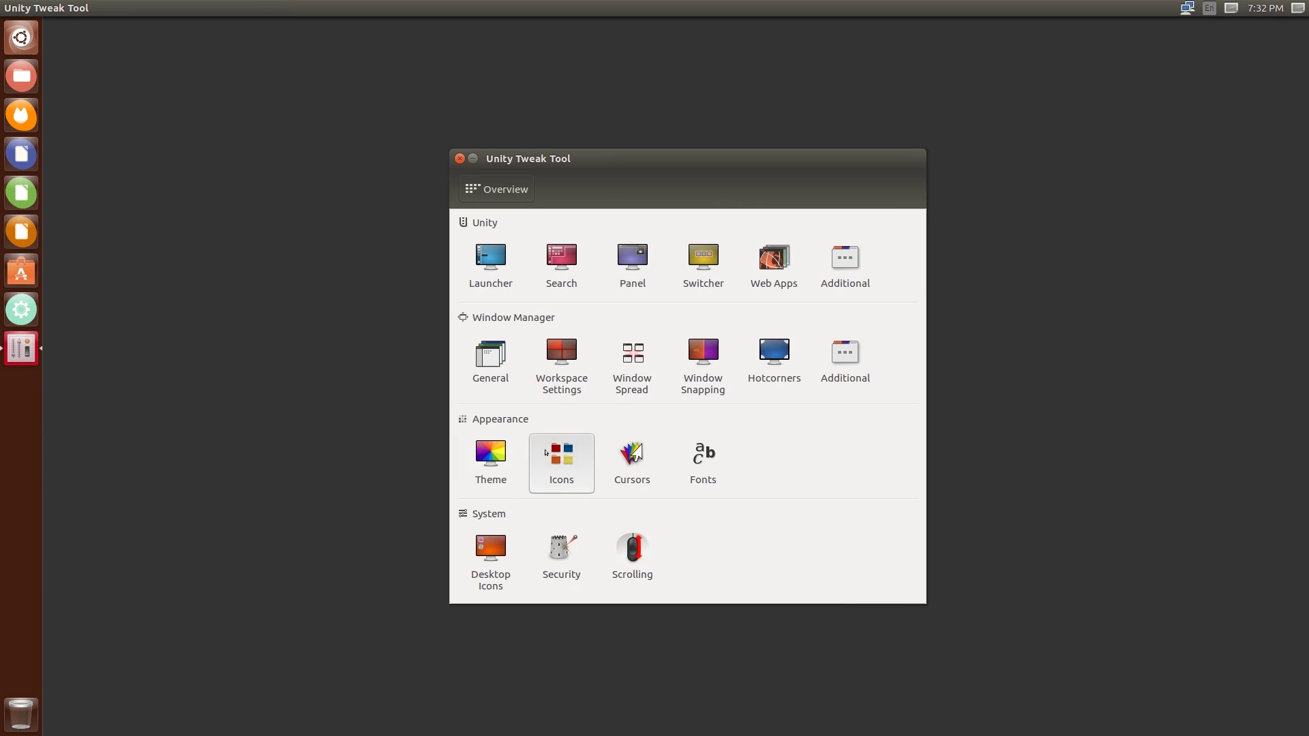
pyautogui.click(561, 456)
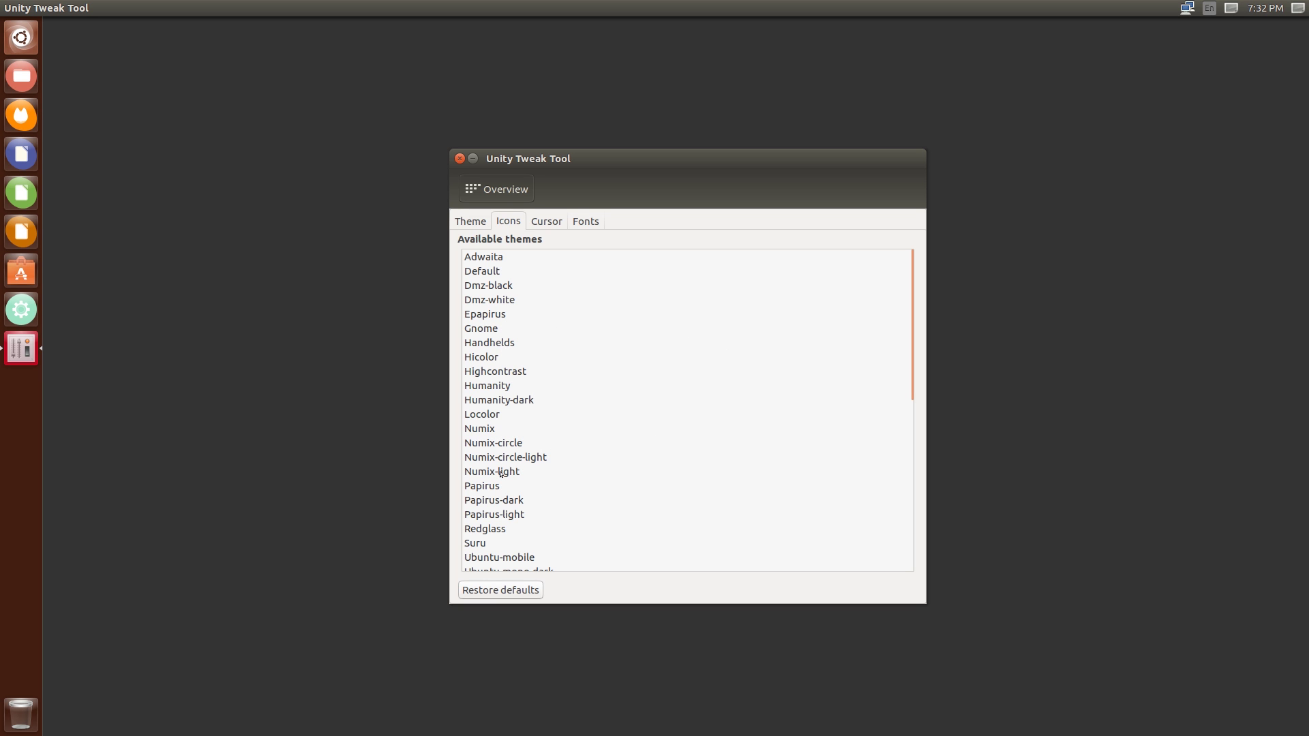
pyautogui.click(499, 445)
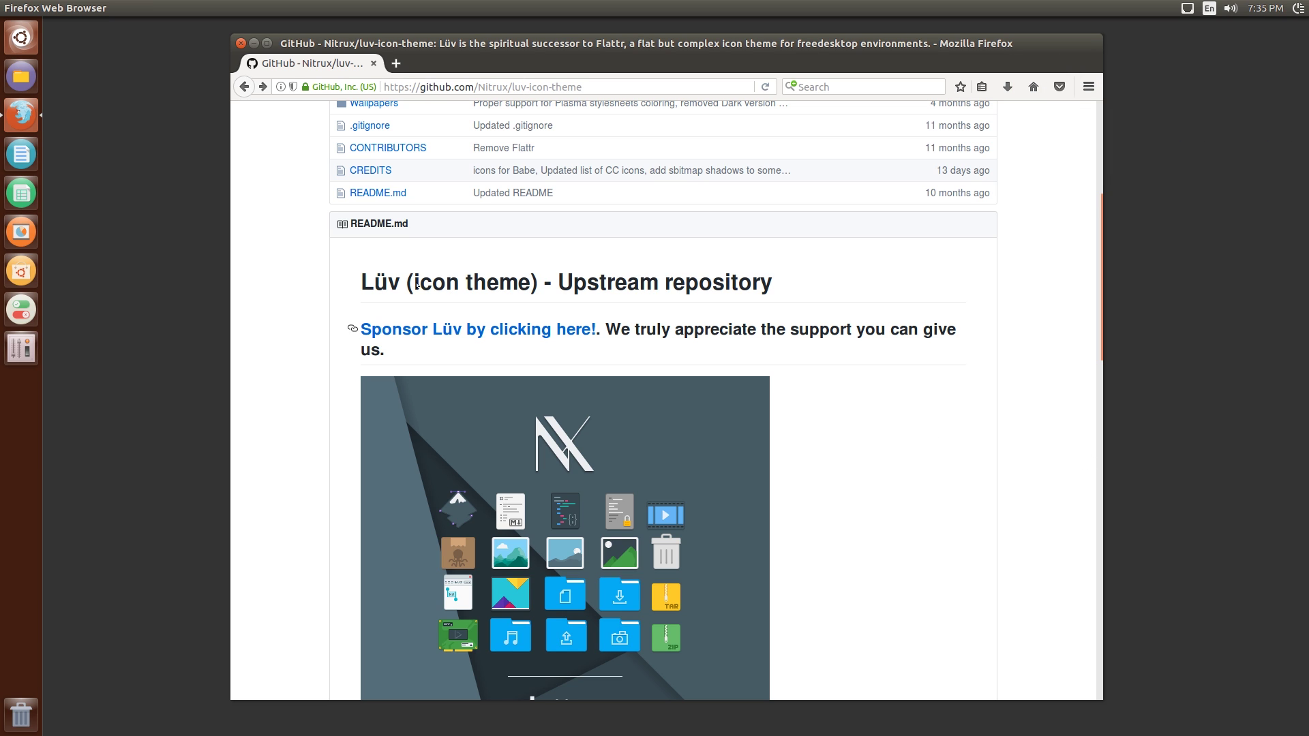
# - Browse the top of the luv-icon-theme repository page and select its web address
pyautogui.moveTo(363, 281); pyautogui.dragTo(398, 282)
pyautogui.click(372, 280)
pyautogui.scroll(4, 427, 271)
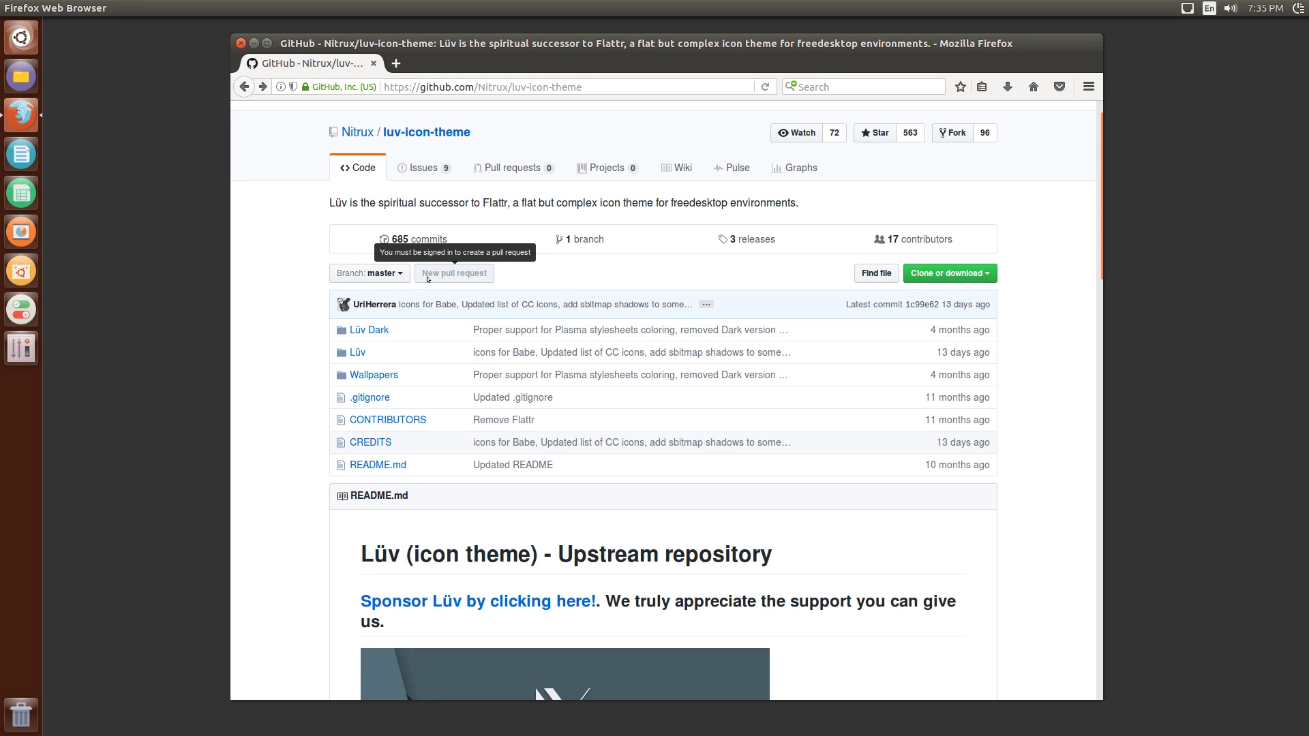
pyautogui.scroll(-3, 434, 289)
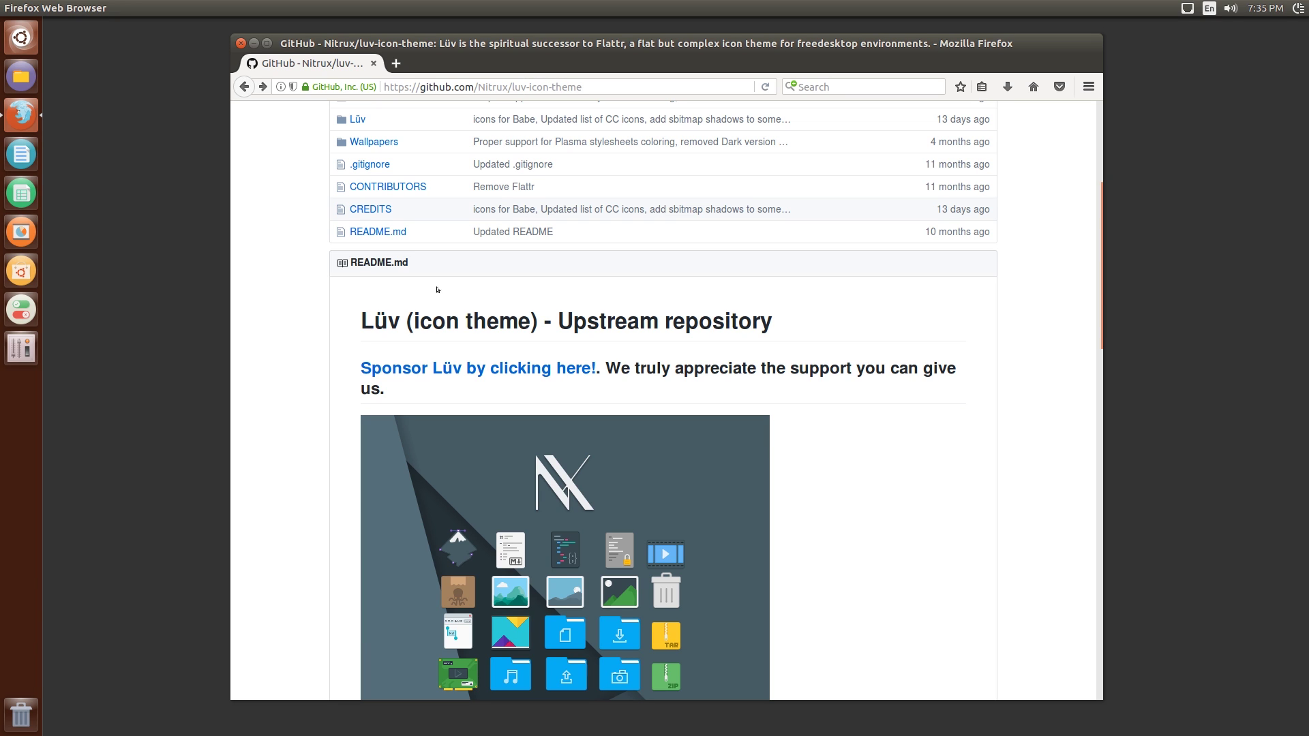
pyautogui.scroll(-3, 437, 289)
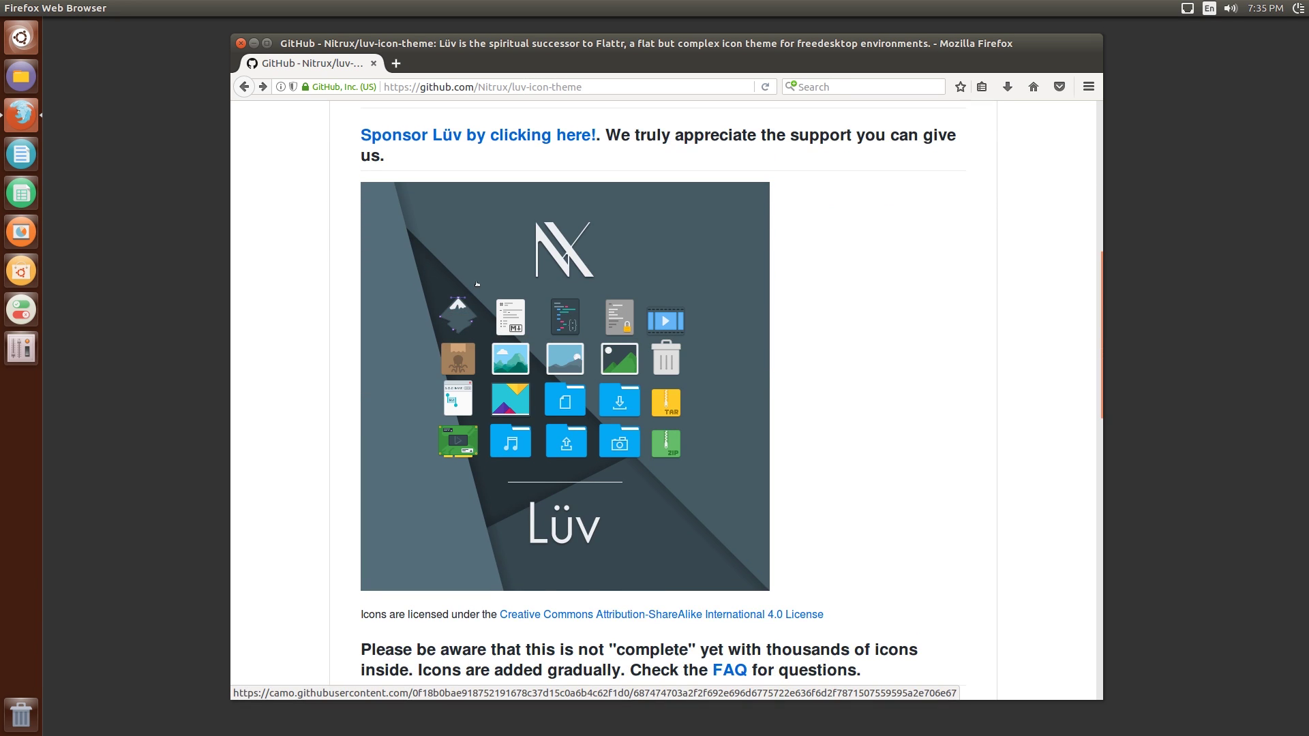
pyautogui.scroll(4, 476, 284)
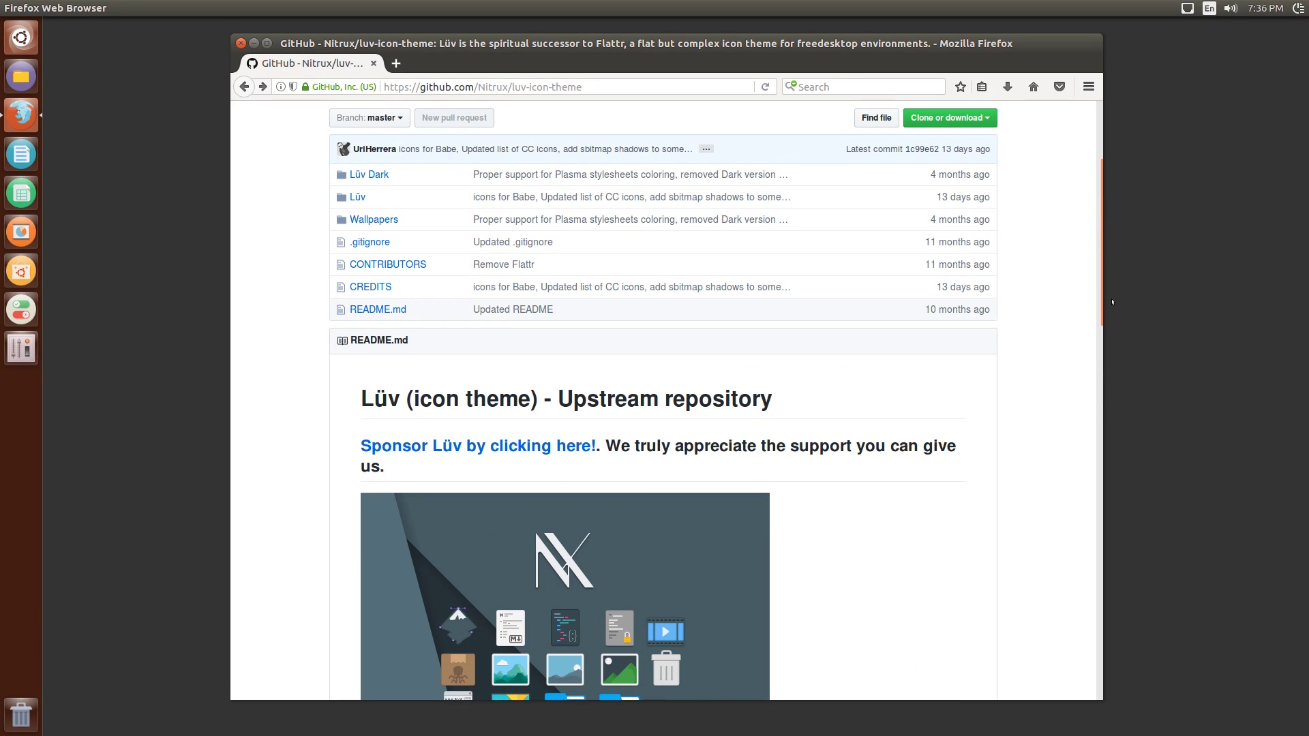
pyautogui.scroll(3, 1096, 214)
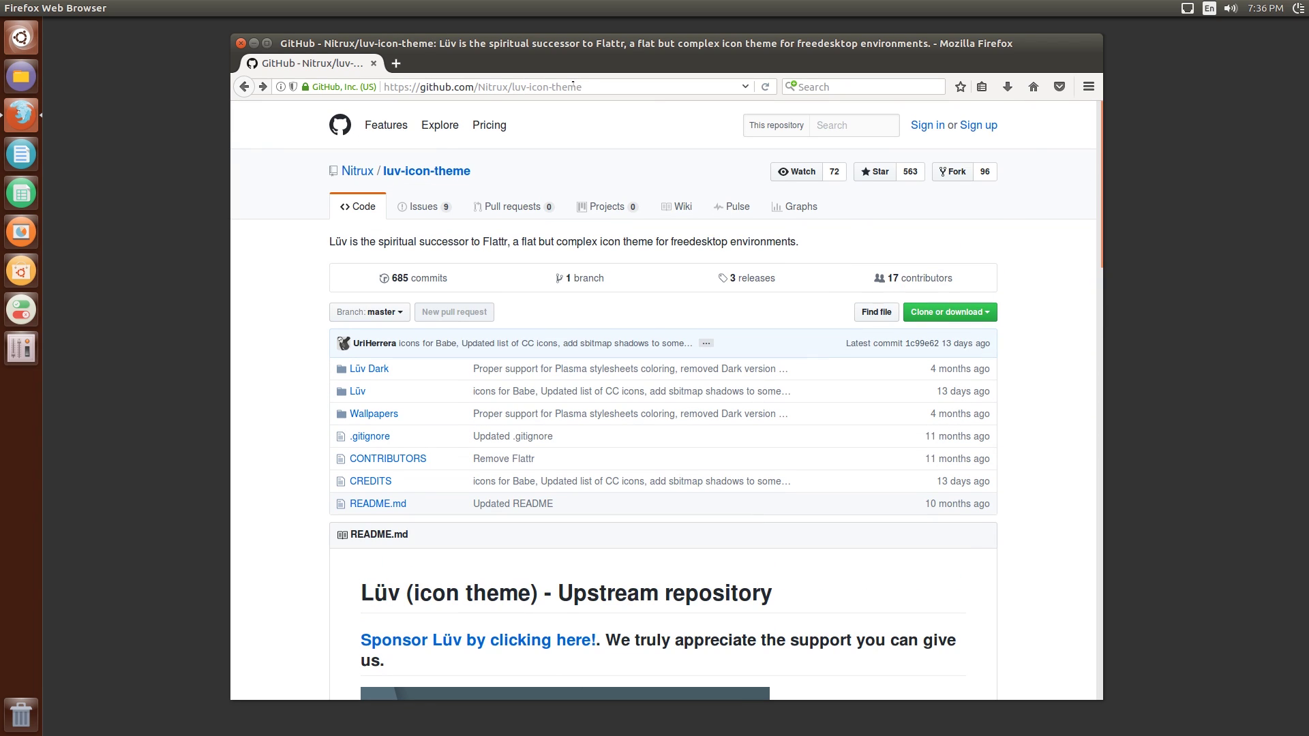
pyautogui.moveTo(573, 86); pyautogui.dragTo(387, 75)
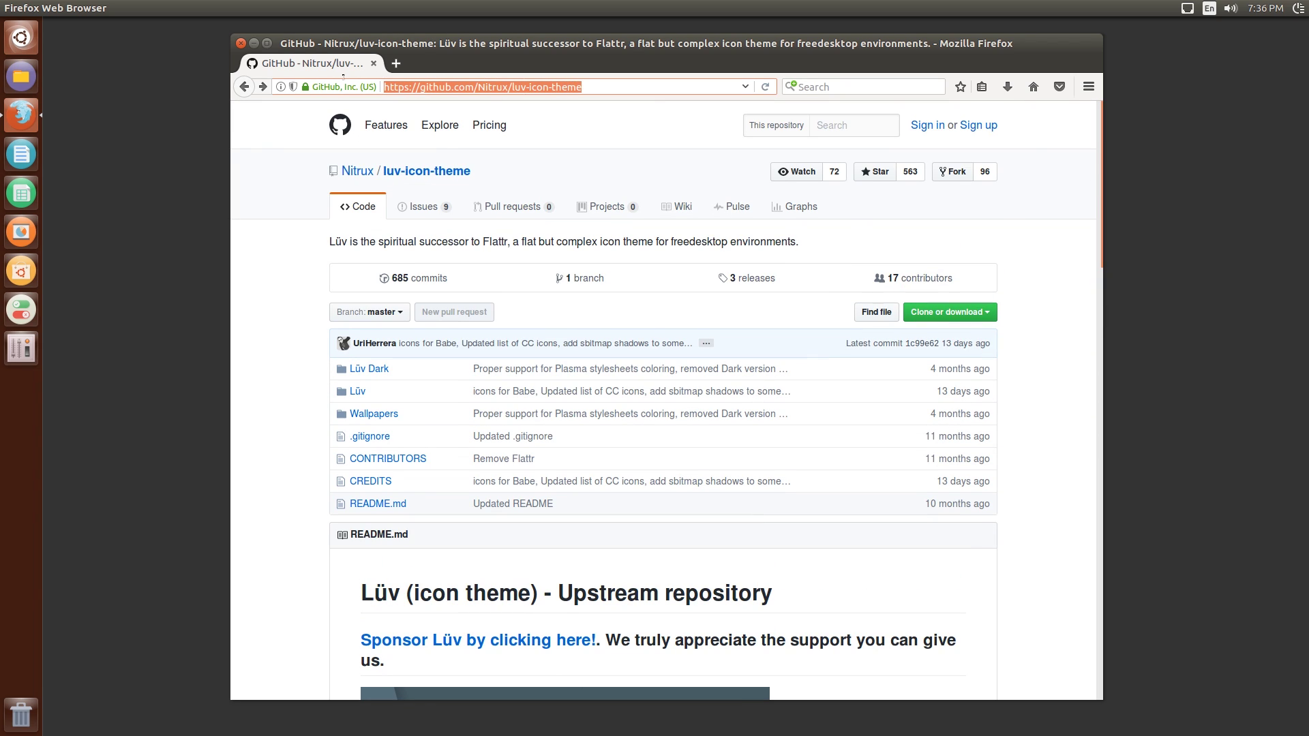
pyautogui.click(264, 180)
# - Look over the Lüv Dark and Lüv folder entries, then scroll back to the top
pyautogui.scroll(-3, 382, 273)
pyautogui.scroll(3, 450, 331)
pyautogui.moveTo(353, 342); pyautogui.dragTo(389, 362)
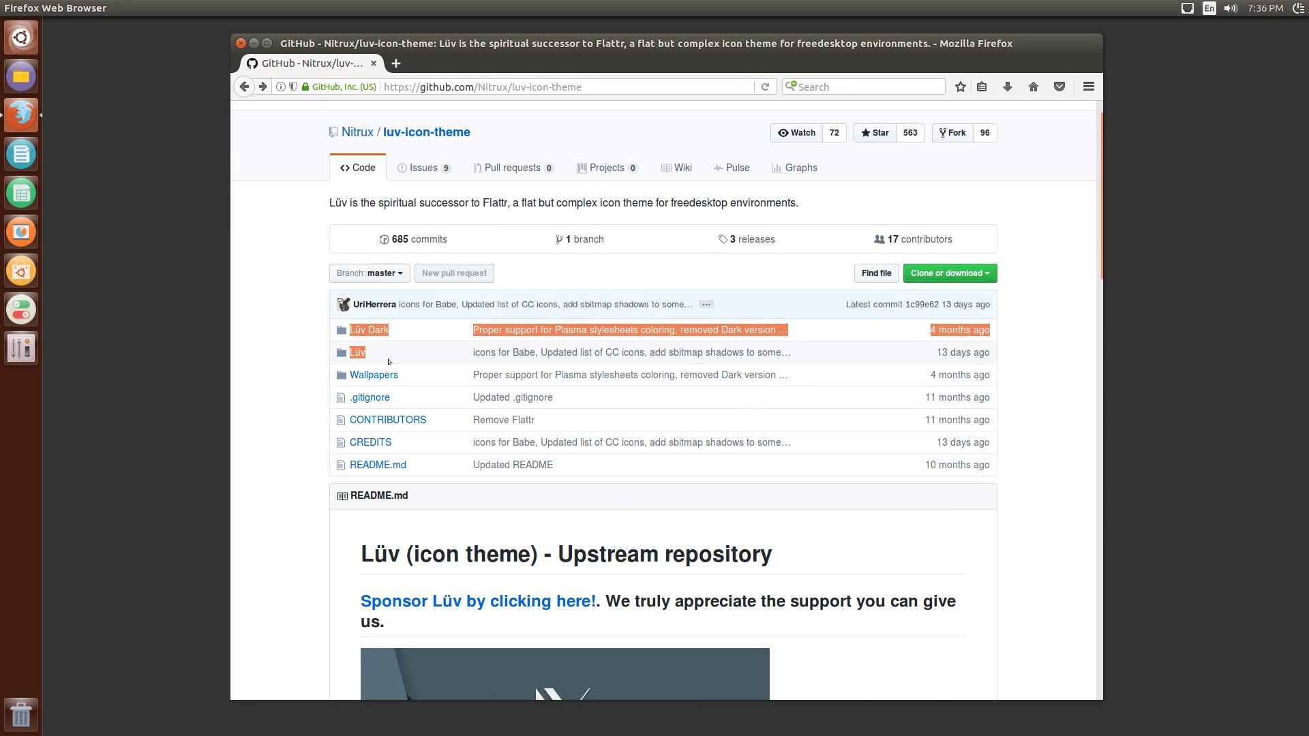
pyautogui.click(251, 341)
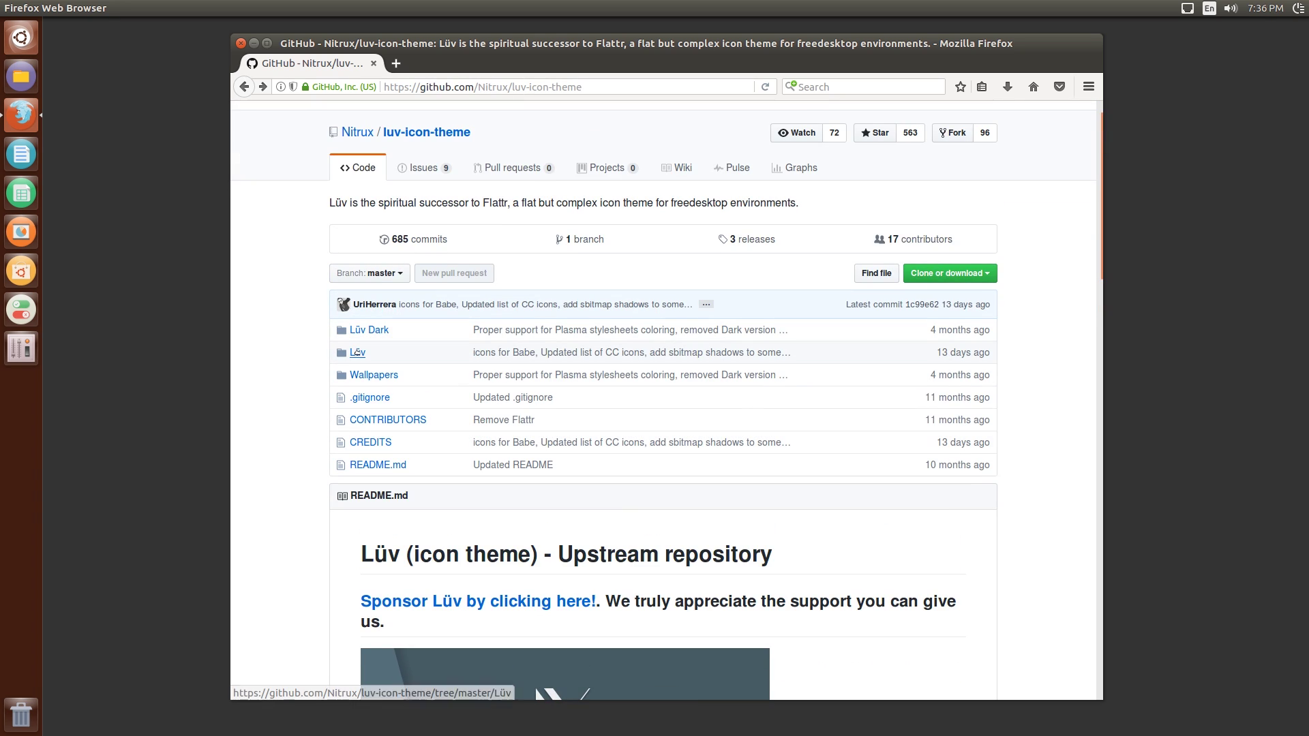
pyautogui.scroll(-5, 266, 406)
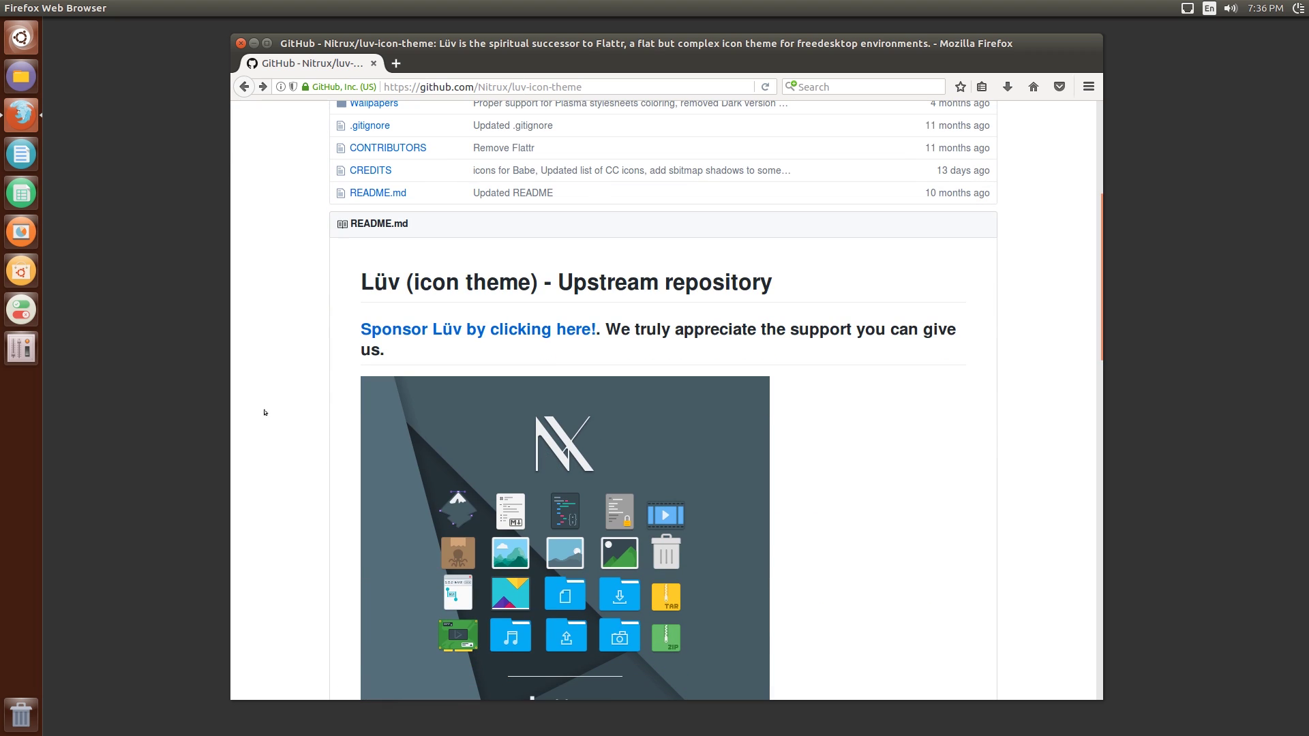
pyautogui.scroll(-3, 839, 433)
pyautogui.scroll(1, 850, 447)
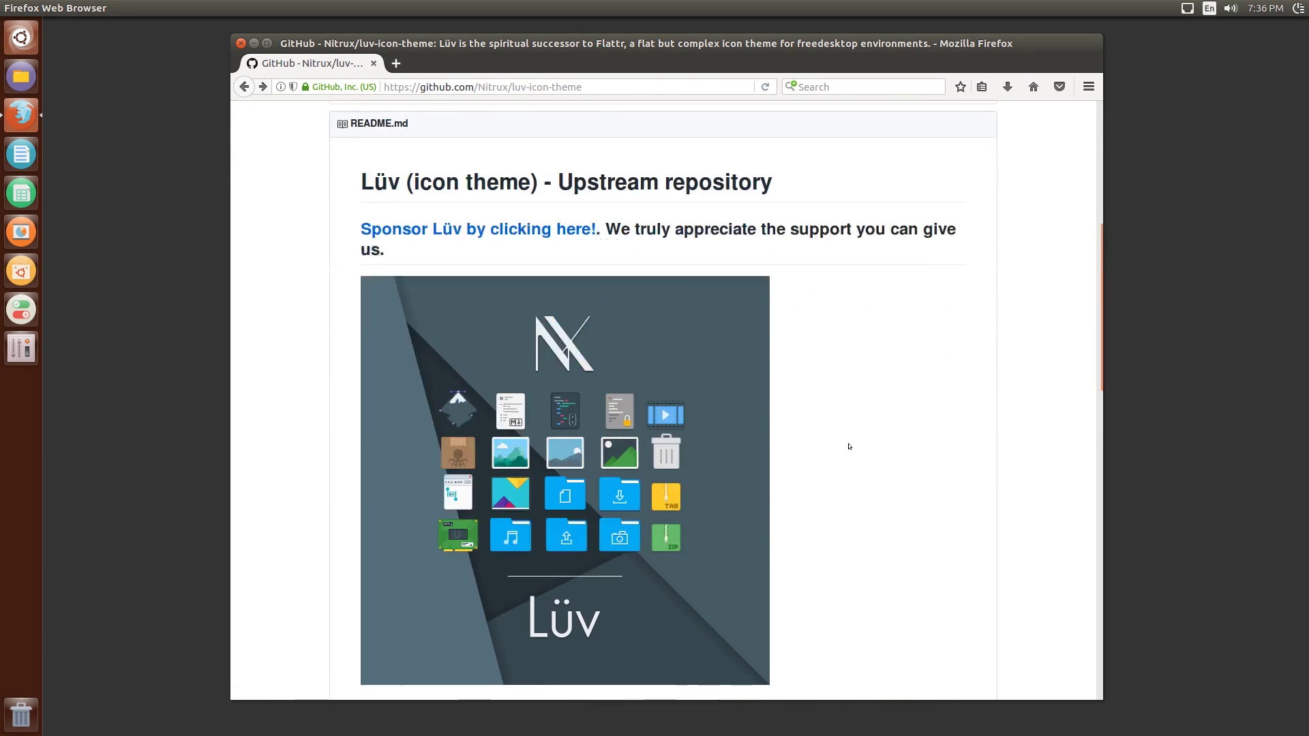
pyautogui.scroll(6, 850, 447)
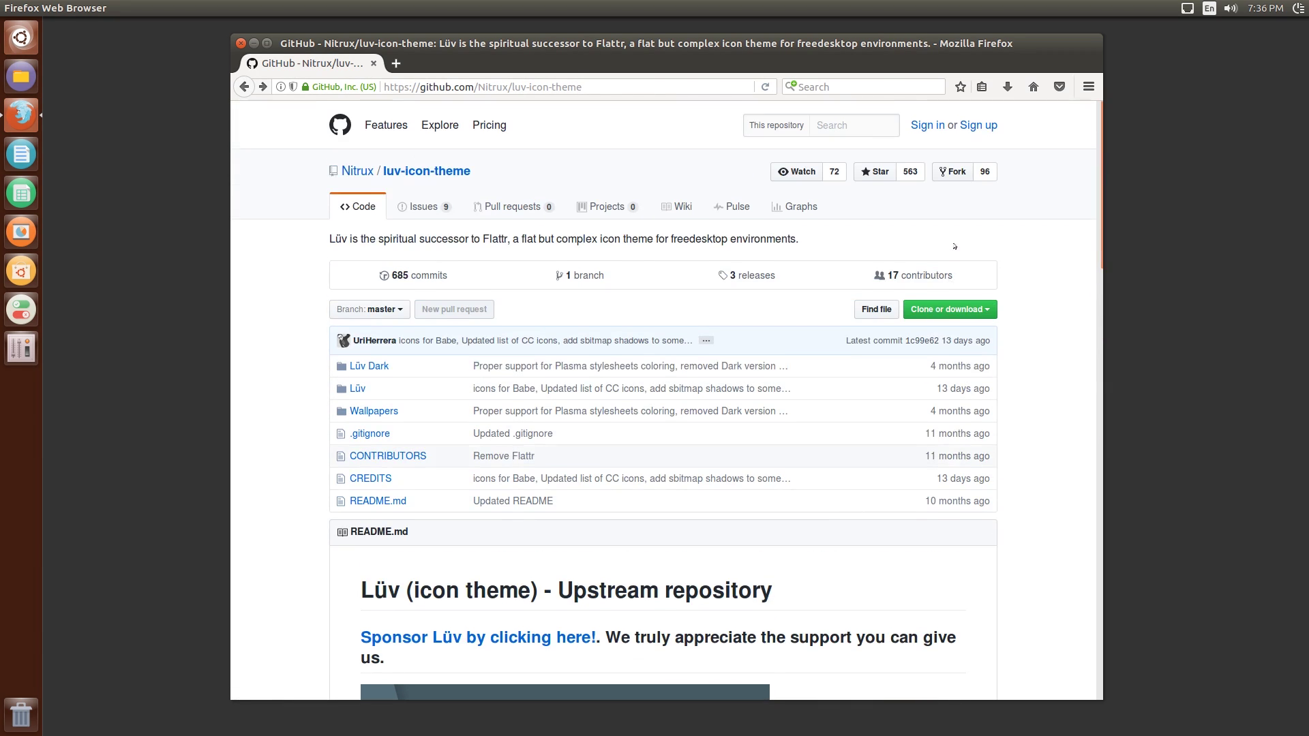
# - Download the repository as luv-icon-theme-master.zip
pyautogui.click(958, 313)
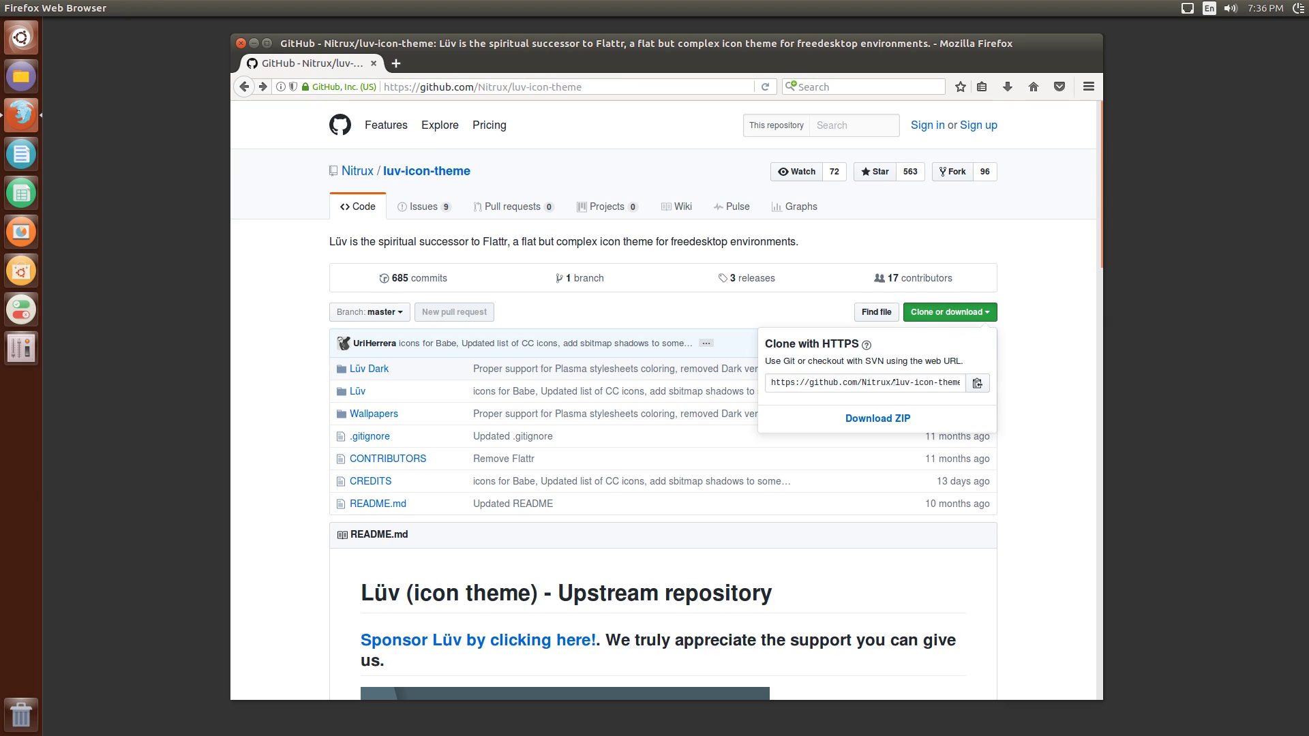
pyautogui.click(867, 419)
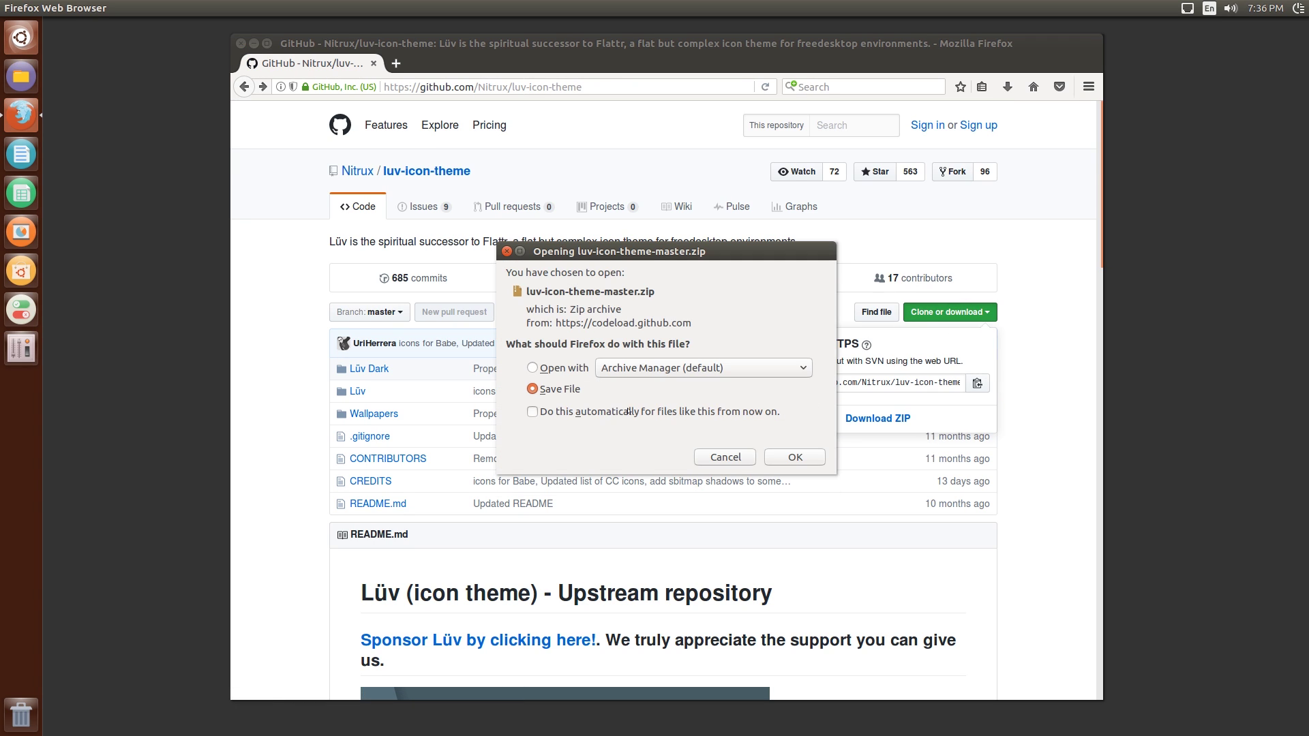
pyautogui.click(774, 463)
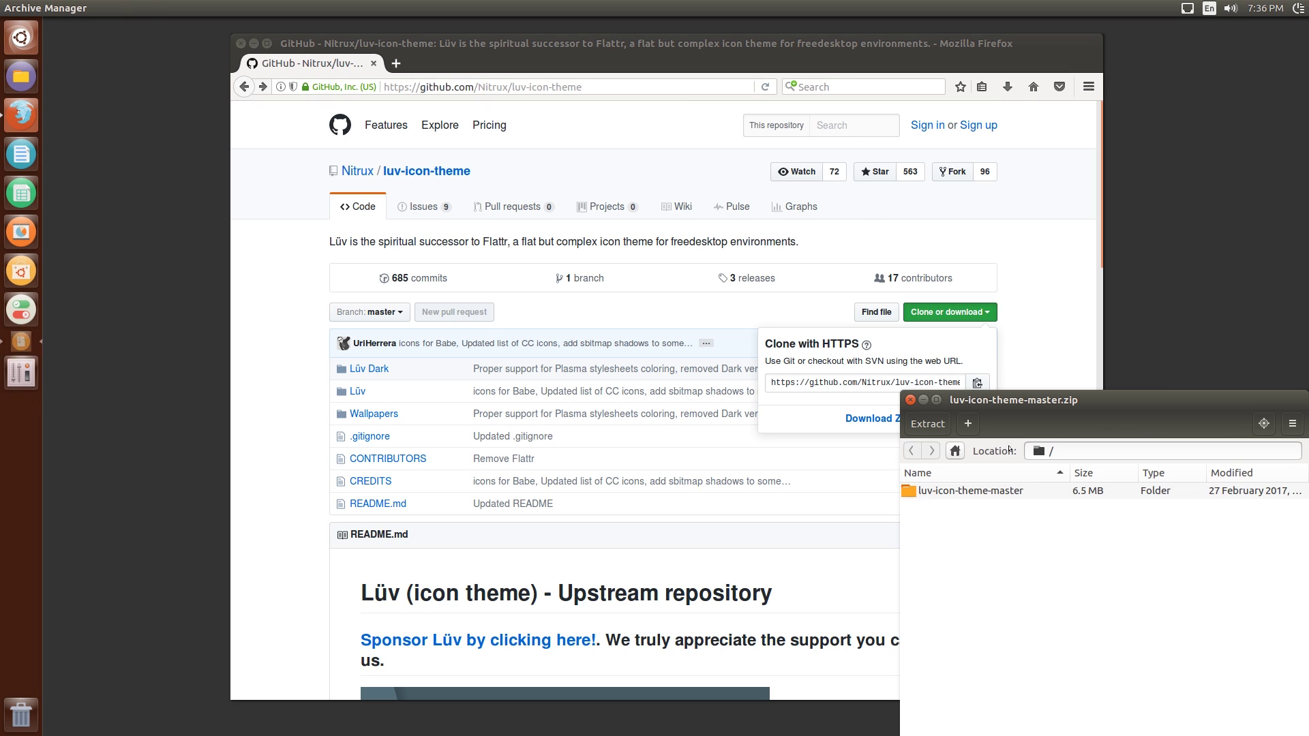
# - Extract the zip into Downloads and show the extracted folder in Files
pyautogui.click(936, 424)
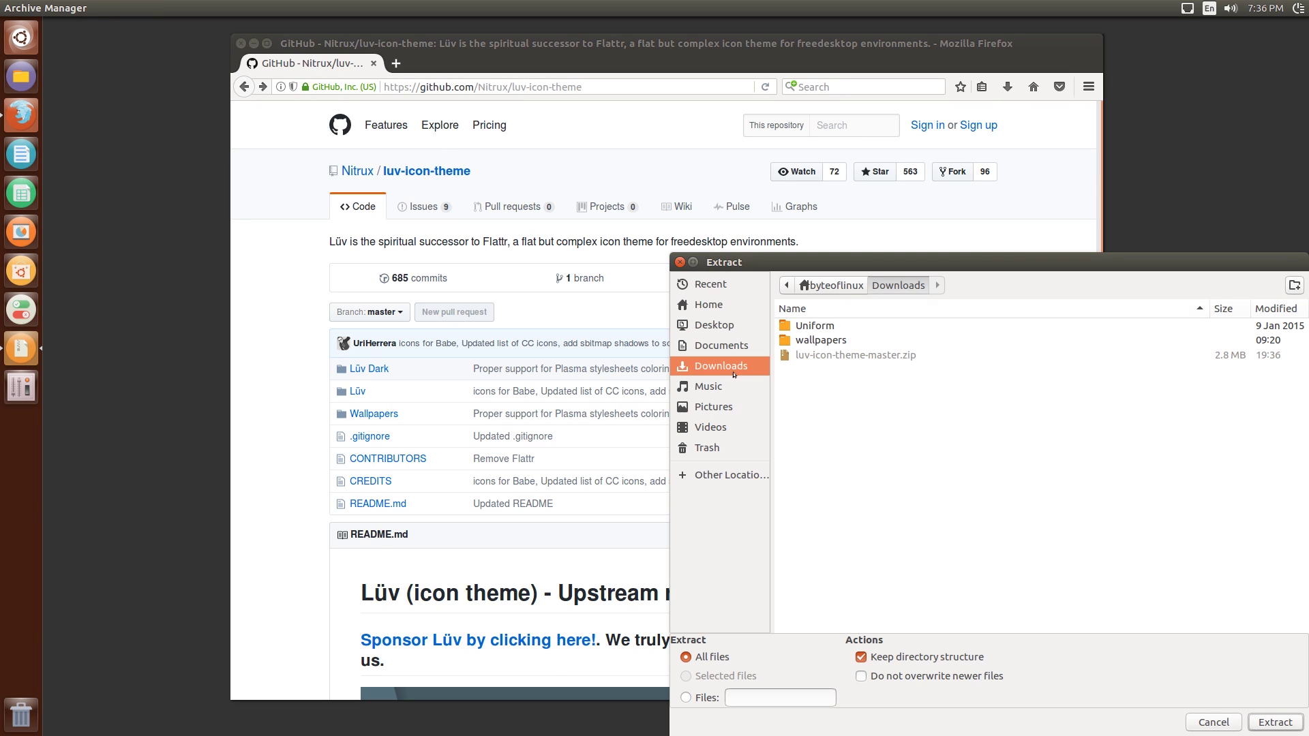
pyautogui.click(1290, 722)
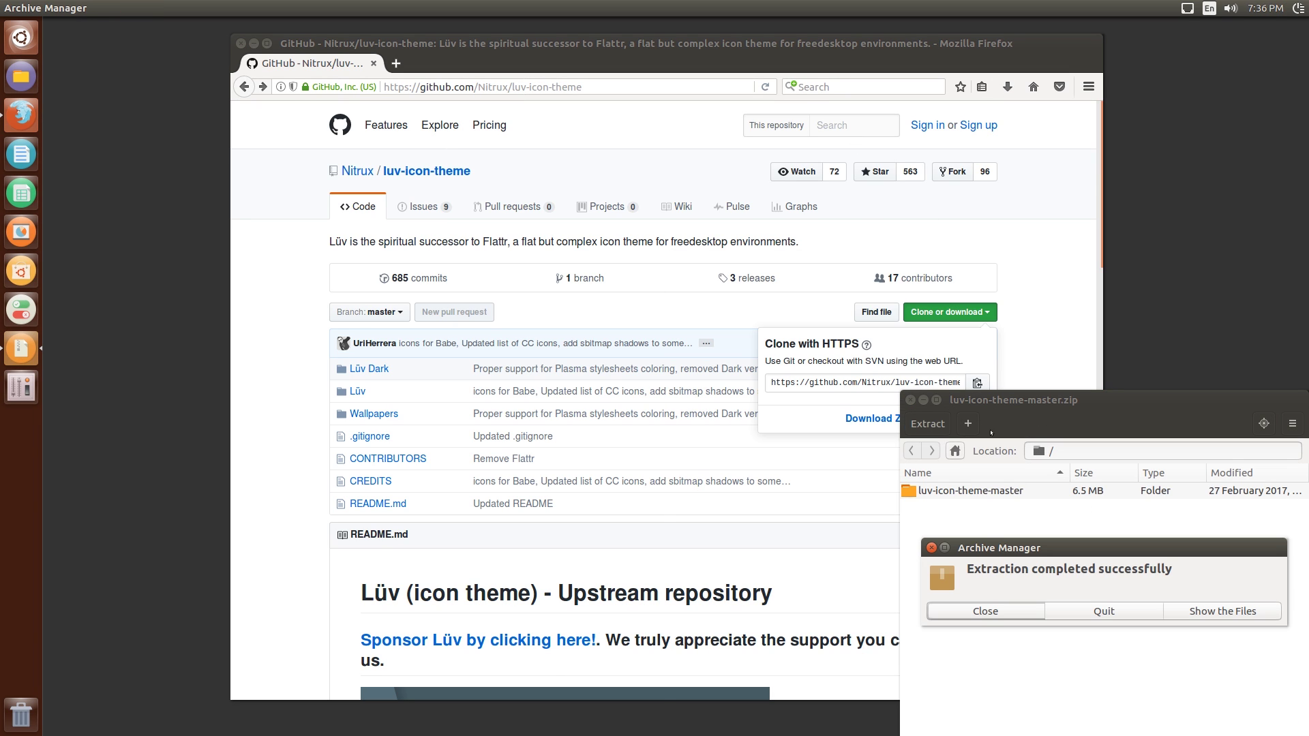
pyautogui.click(1220, 610)
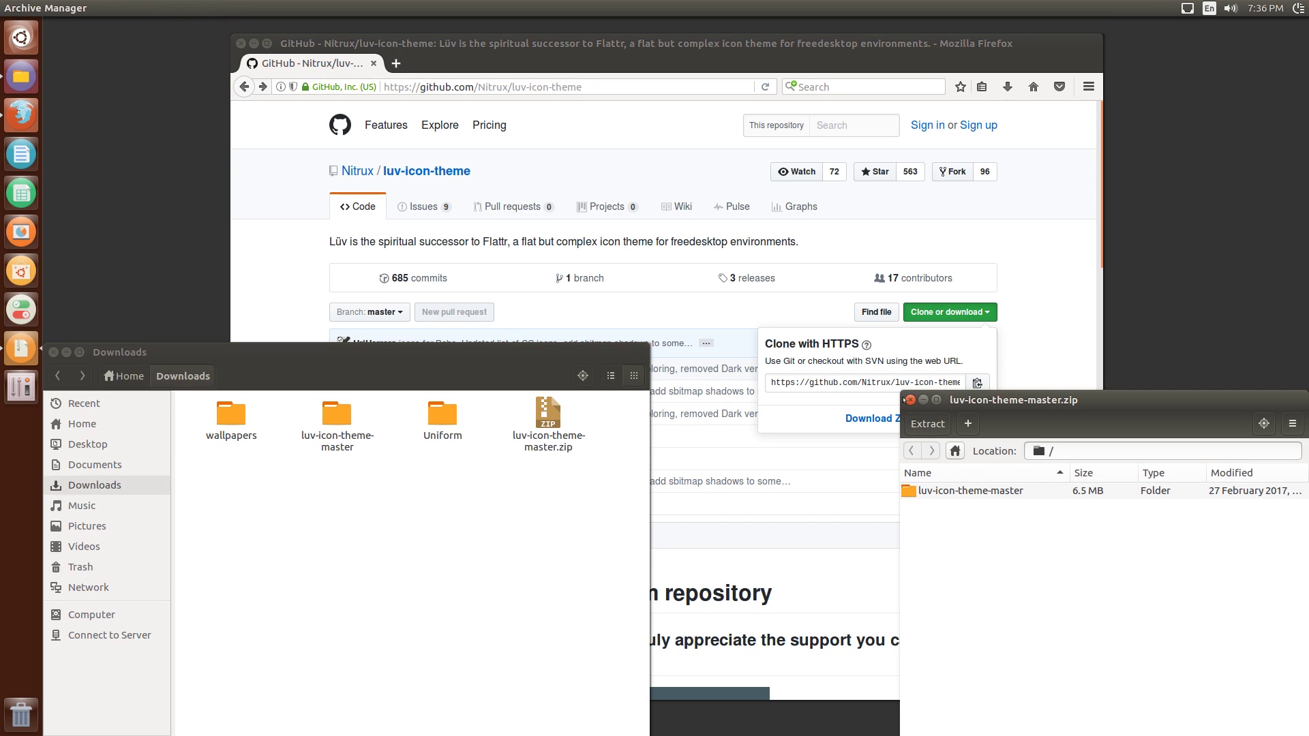
pyautogui.click(911, 400)
pyautogui.moveTo(500, 341); pyautogui.dragTo(722, 269)
# - Permanently delete the downloaded luv-icon-theme-master.zip
pyautogui.click(757, 355)
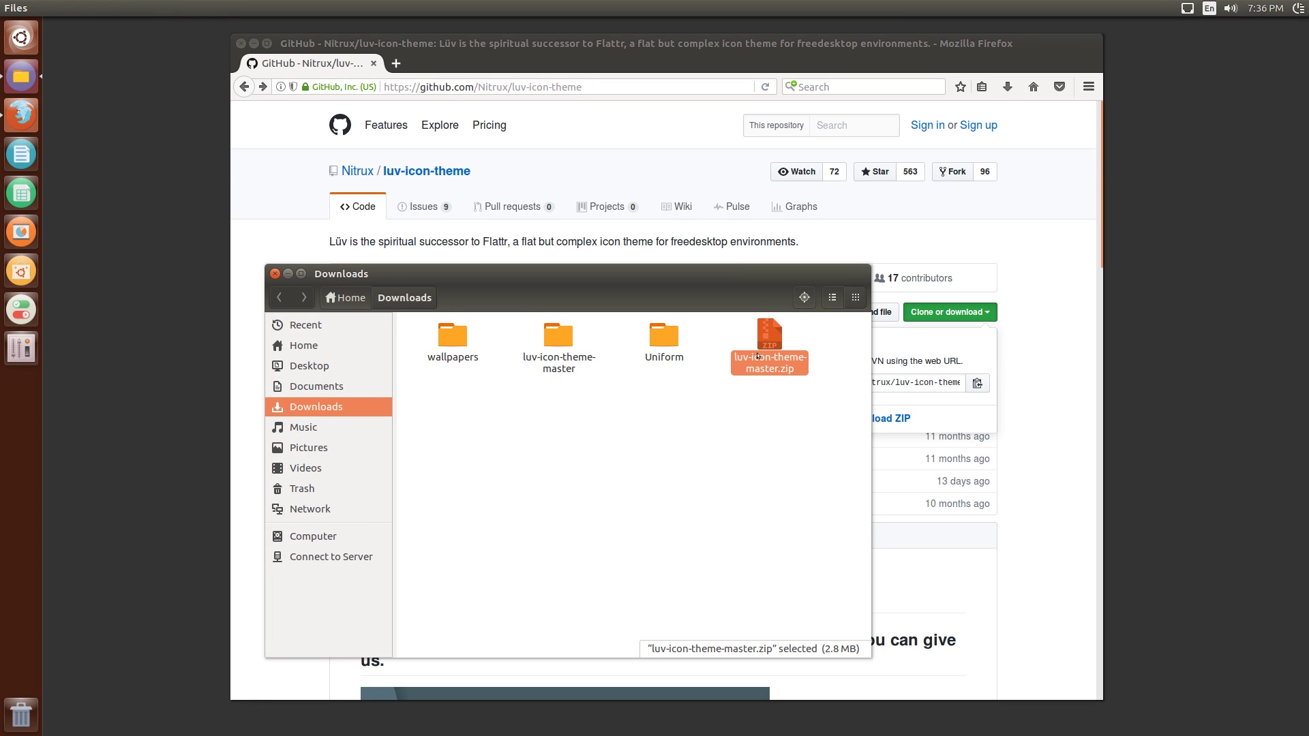
pyautogui.hotkey('shift', 'Delete')
pyautogui.press('Return')
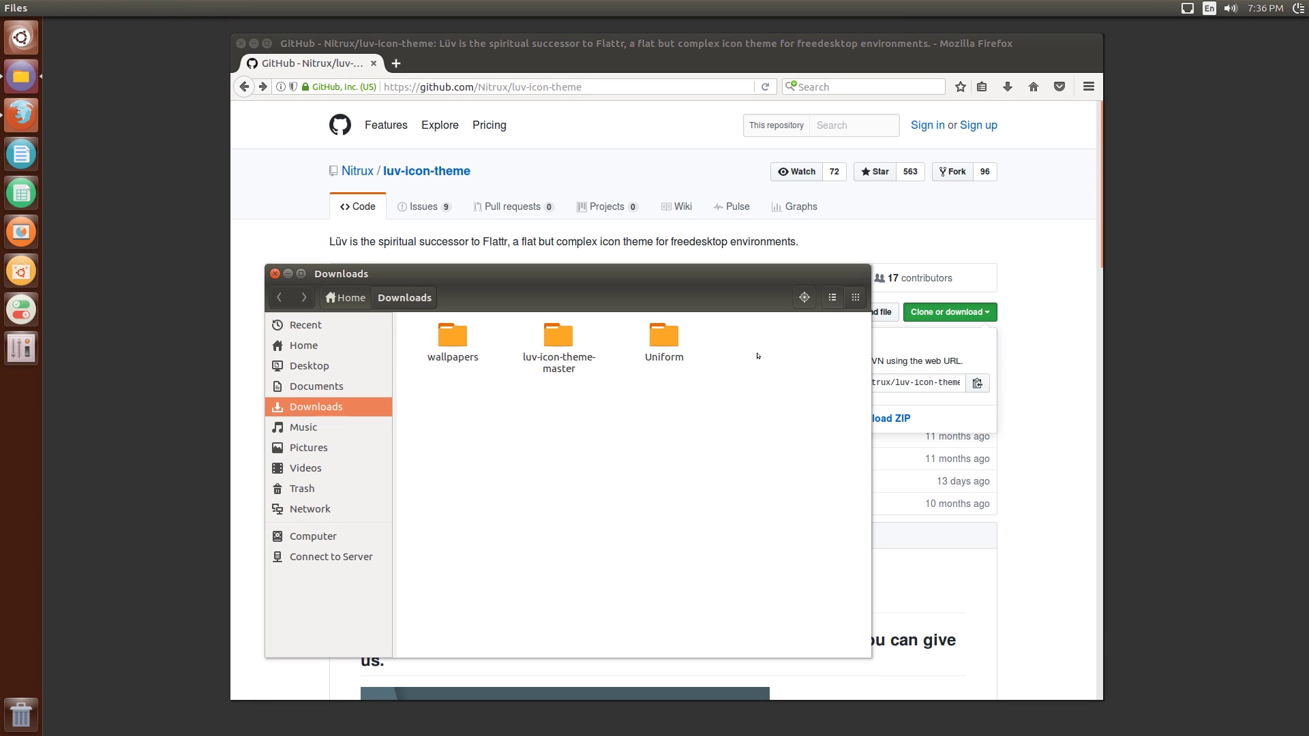
# - Inside luv-icon-theme-master, rename the Lüv folder to Luv
pyautogui.click(563, 346)
pyautogui.press('Return')
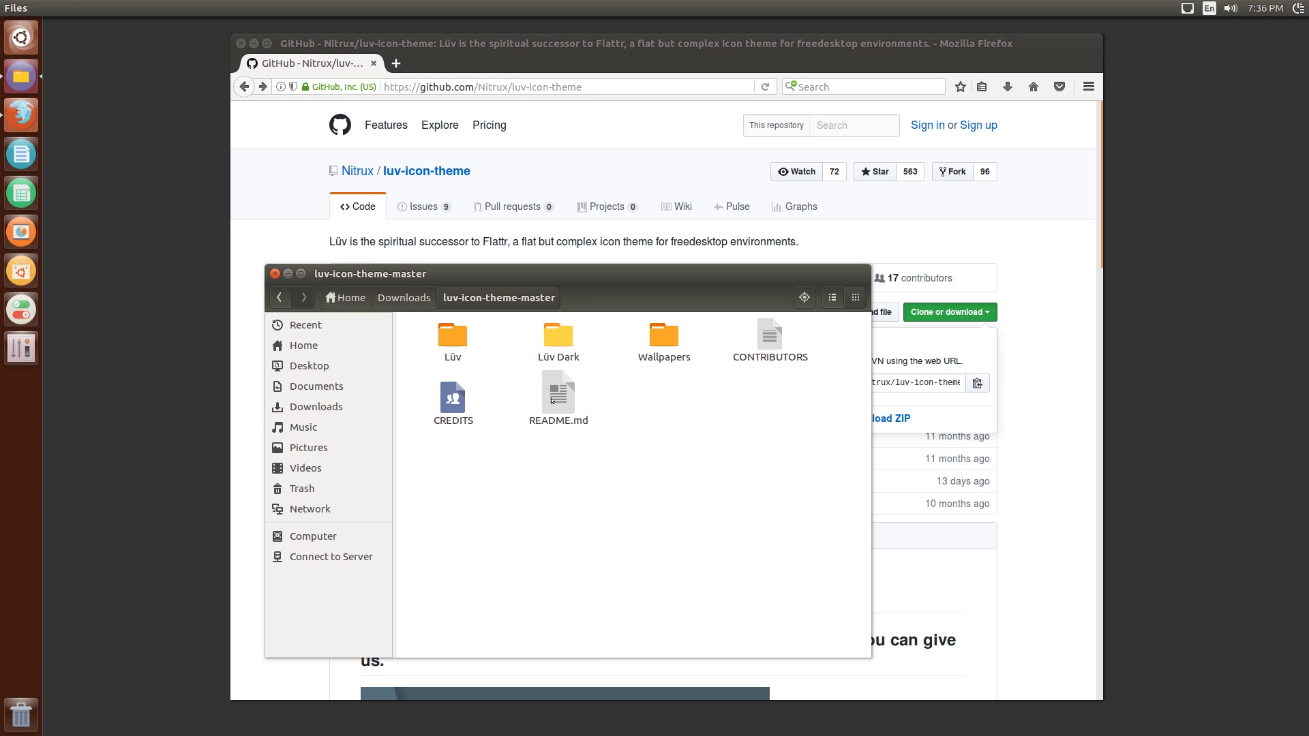
pyautogui.click(455, 343)
pyautogui.press('F2')
pyautogui.press('End')
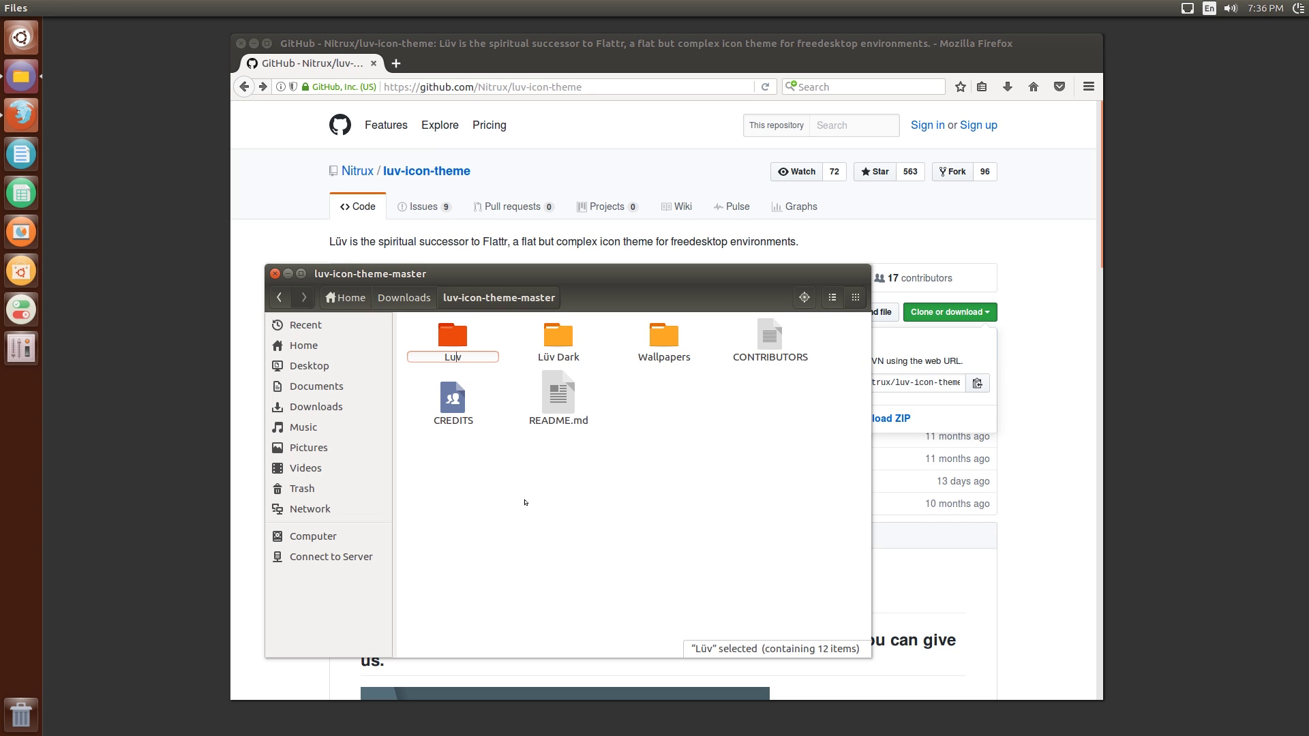
pyautogui.press('Return')
# - Rename the Lüv Dark folder to Luv Dark
pyautogui.press('Right')
pyautogui.press('F2')
pyautogui.press('Left')
pyautogui.press('Right')
pyautogui.press('Right')
pyautogui.press('BackSpace')
pyautogui.write('u')
pyautogui.press('Return')
pyautogui.click(713, 566)
pyautogui.moveTo(673, 490); pyautogui.dragTo(439, 322)
pyautogui.click(506, 409)
# - In a terminal opened in the theme folder, run sudo cp -r Luv /usr/share/icons
pyautogui.rightClick(644, 559)
pyautogui.click(708, 607)
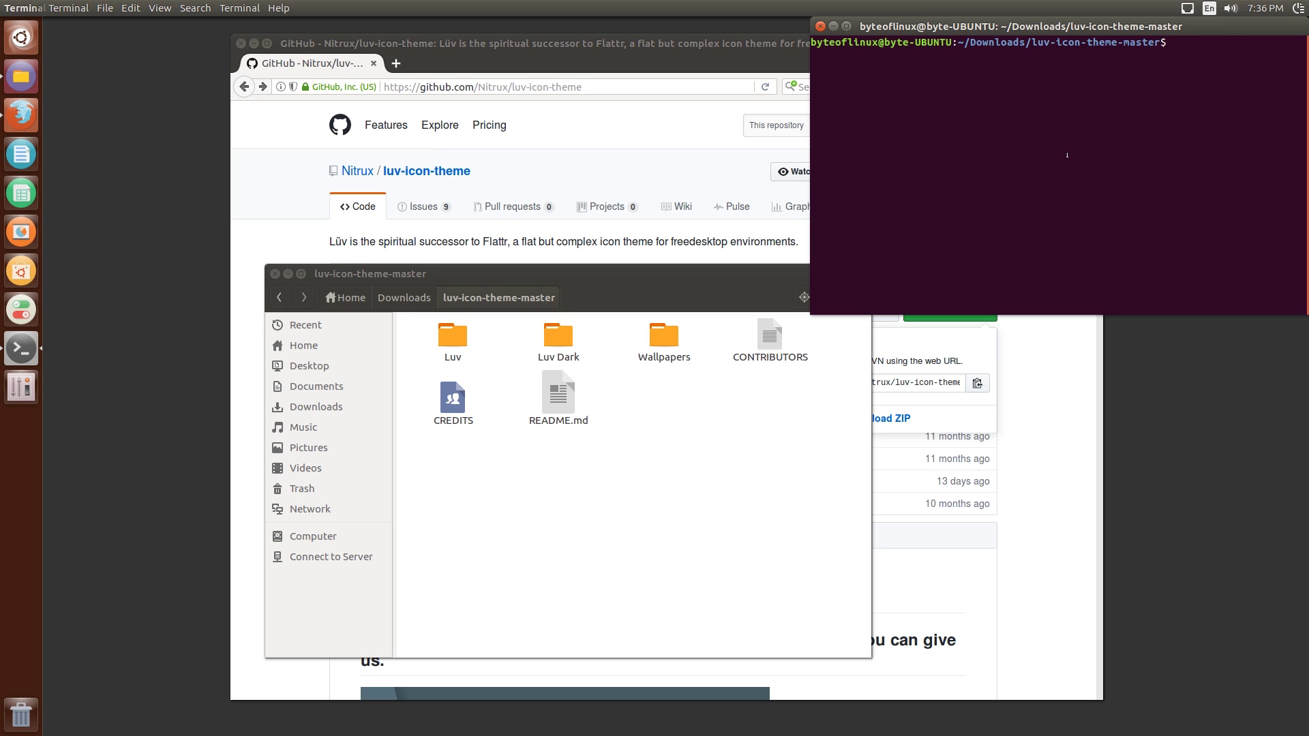
pyautogui.write('sudo ')
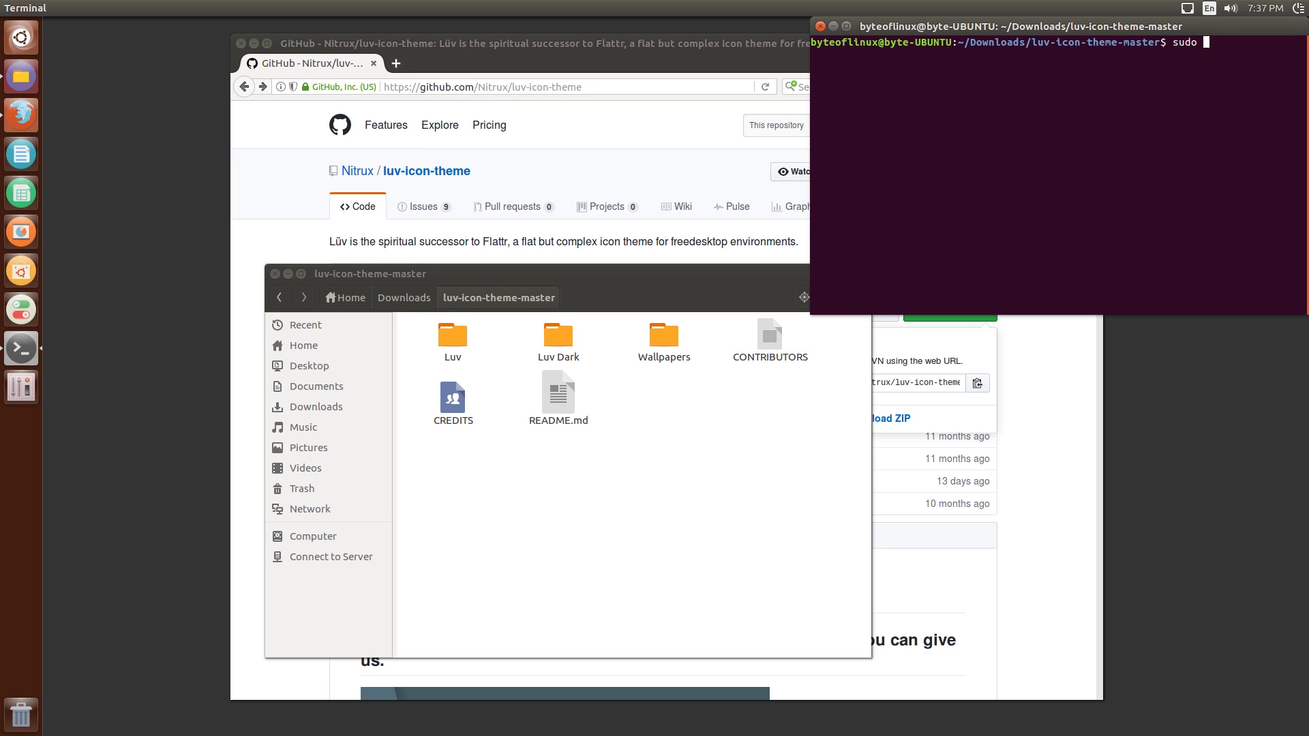
pyautogui.write('cp')
pyautogui.write(' -r ')
pyautogui.write(':i')
pyautogui.press('BackSpace')
pyautogui.press('BackSpace')
pyautogui.write('Lub')
pyautogui.press('BackSpace')
pyautogui.press('BackSpace')
pyautogui.write('v /usr/share/icons')
pyautogui.press('Return')
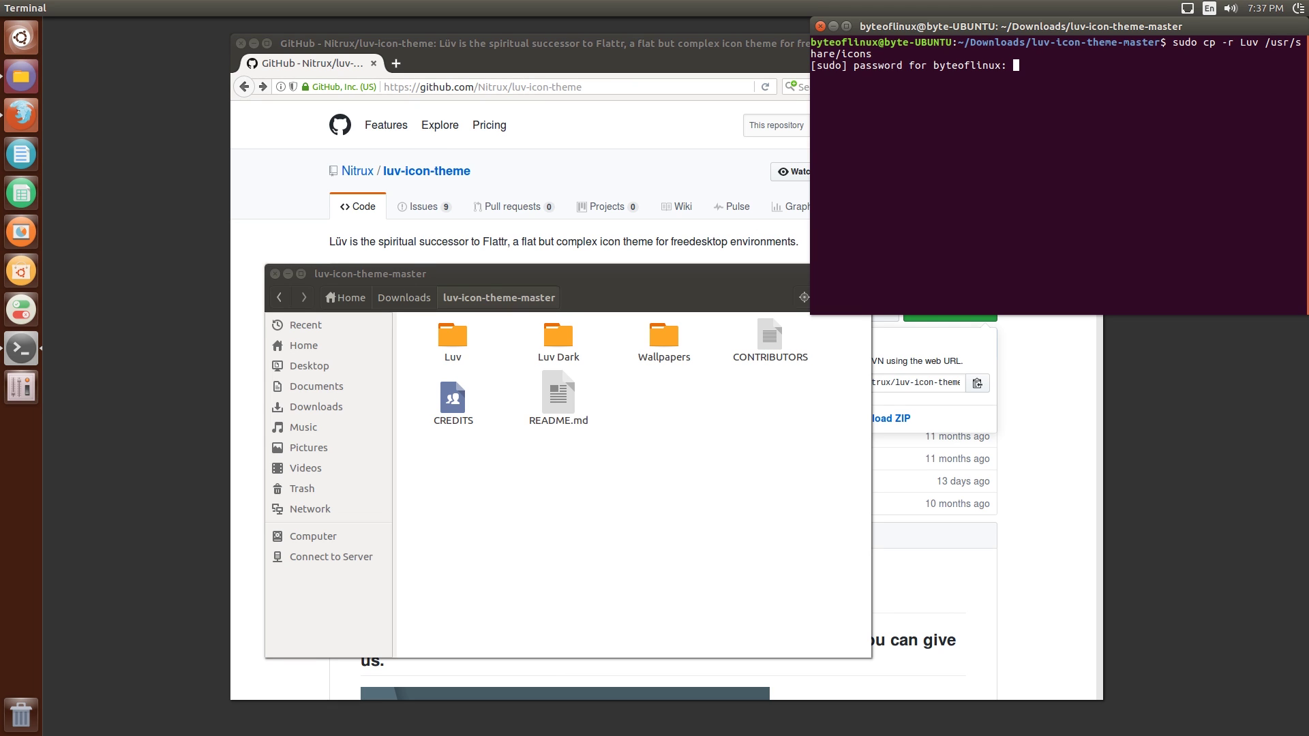
pyautogui.press('Return')
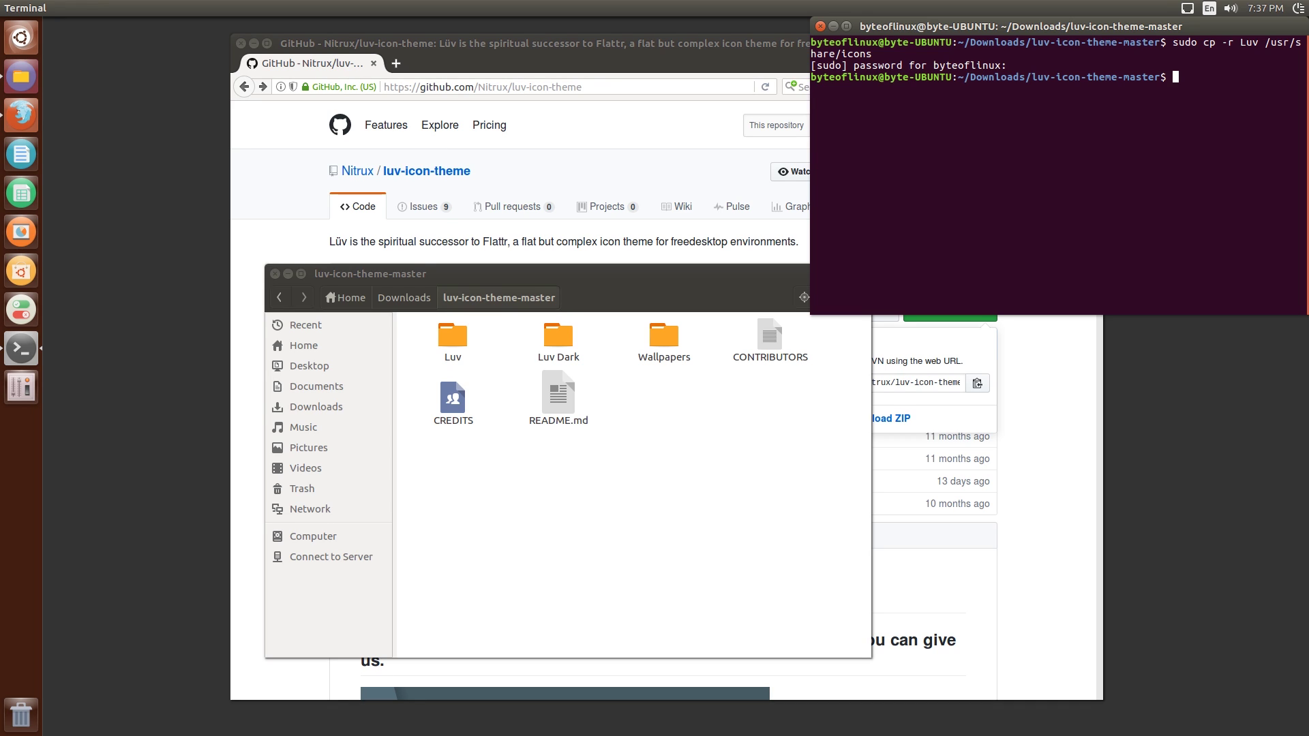
# - Run sudo cp -r Luv\ Dark /usr/share/icons, then close Terminal and Files
pyautogui.press('Up')
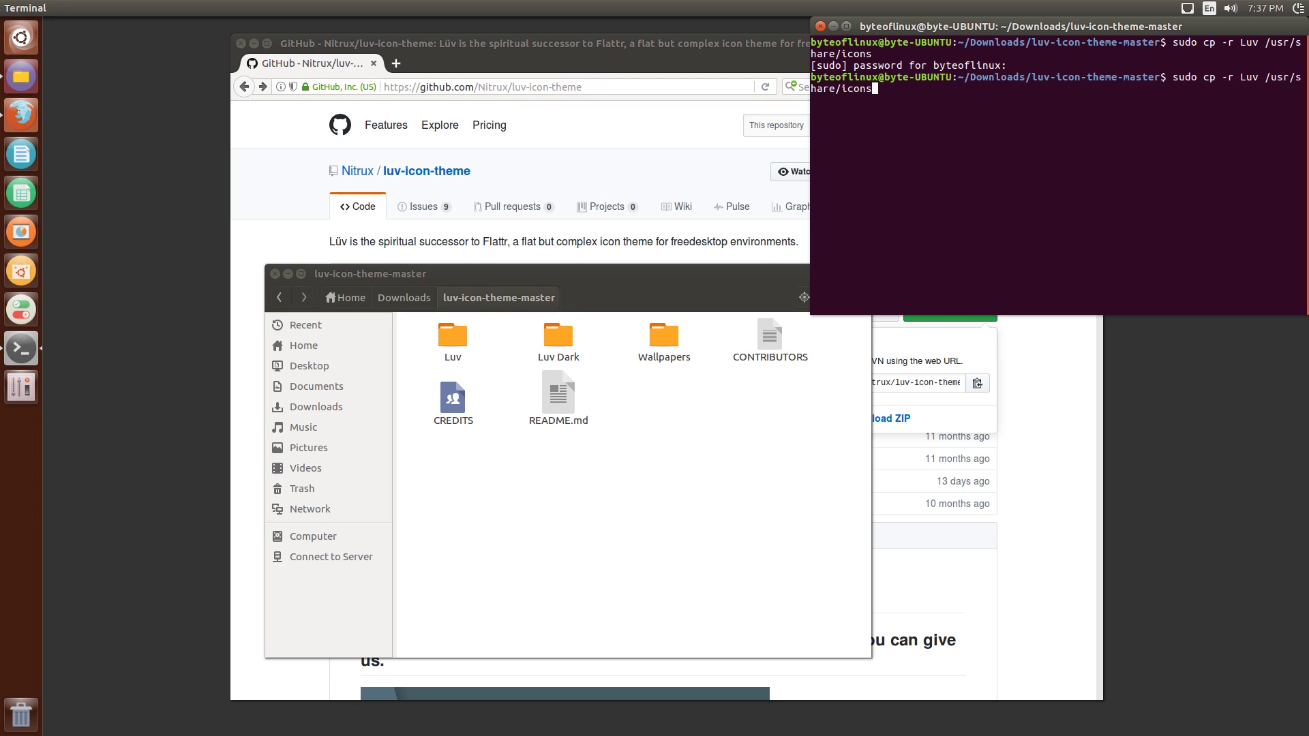
pyautogui.press('Left')
pyautogui.press('Left')
pyautogui.press('Left')
pyautogui.press('Left')
pyautogui.press('Left')
pyautogui.press('Left')
pyautogui.press('Left')
pyautogui.press('Left')
pyautogui.press('Left')
pyautogui.press('Left')
pyautogui.press('Left')
pyautogui.press('Left')
pyautogui.press('Left')
pyautogui.press('Left')
pyautogui.press('Left')
pyautogui.press('Left')
pyautogui.press('Left')
pyautogui.write('\\ Dark')
pyautogui.moveTo(1241, 77); pyautogui.dragTo(1297, 77)
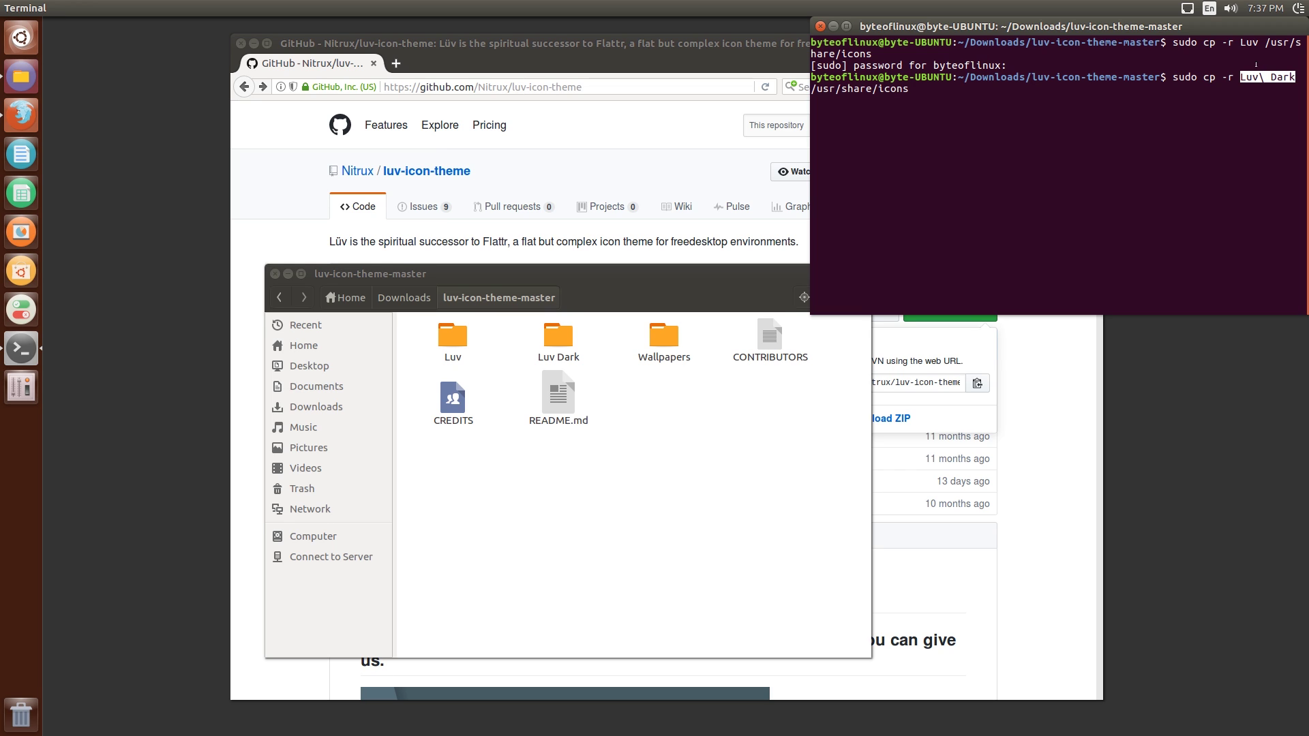
pyautogui.press('Return')
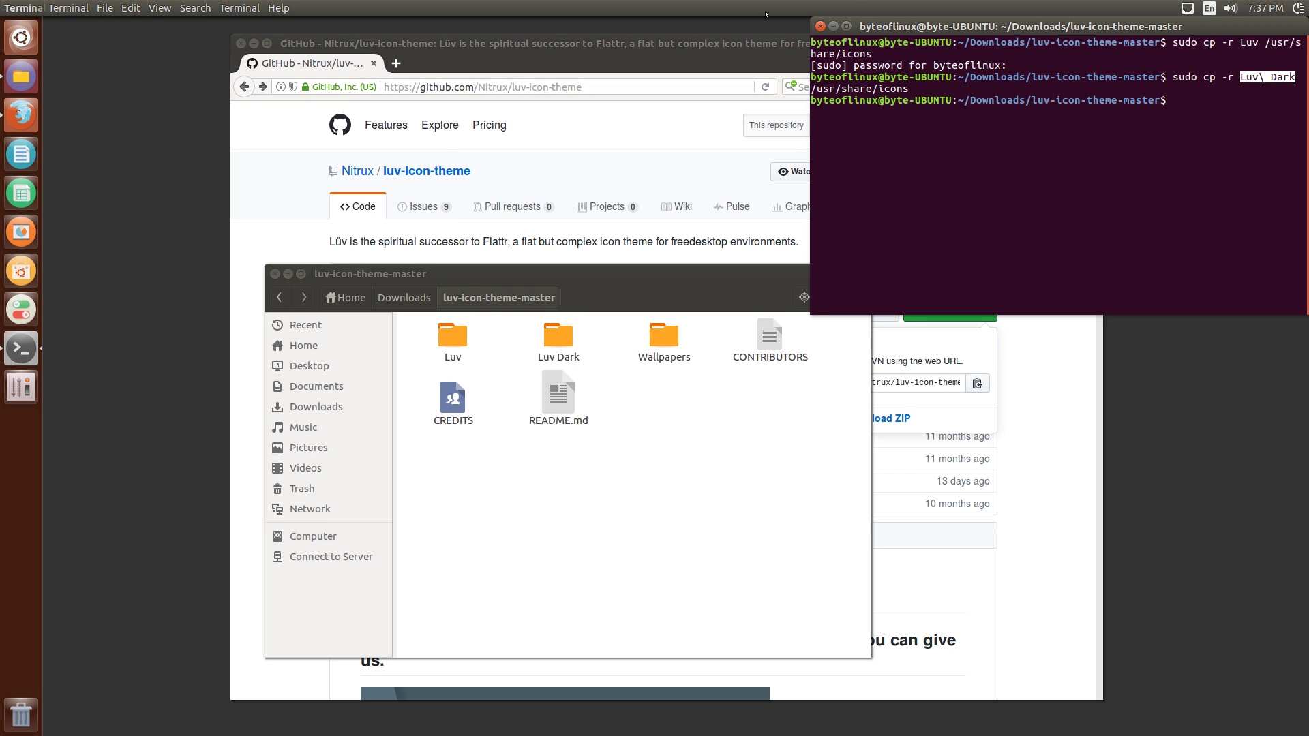
pyautogui.click(820, 25)
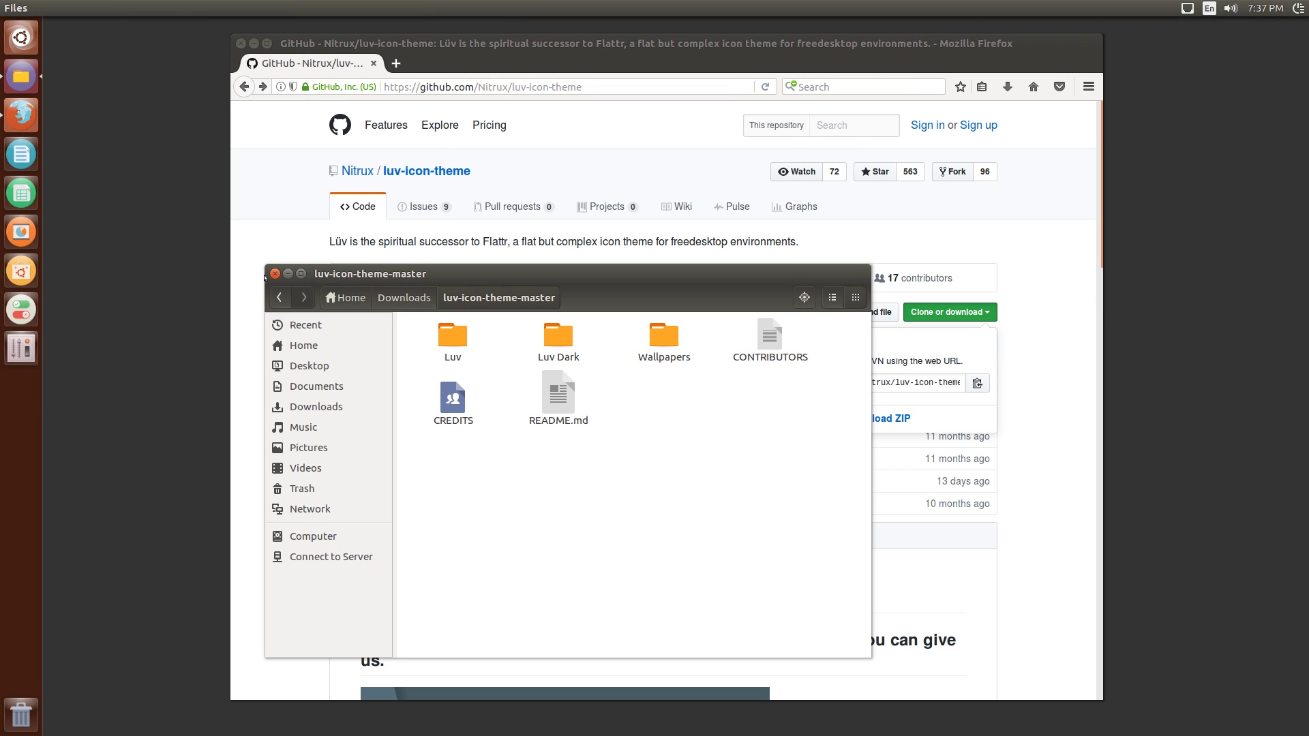
pyautogui.hotkey('ctrl', 'w')
# - Close Firefox and select Luv in Unity Tweak Tool's icon themes, after briefly trying Luv Dark
pyautogui.click(239, 43)
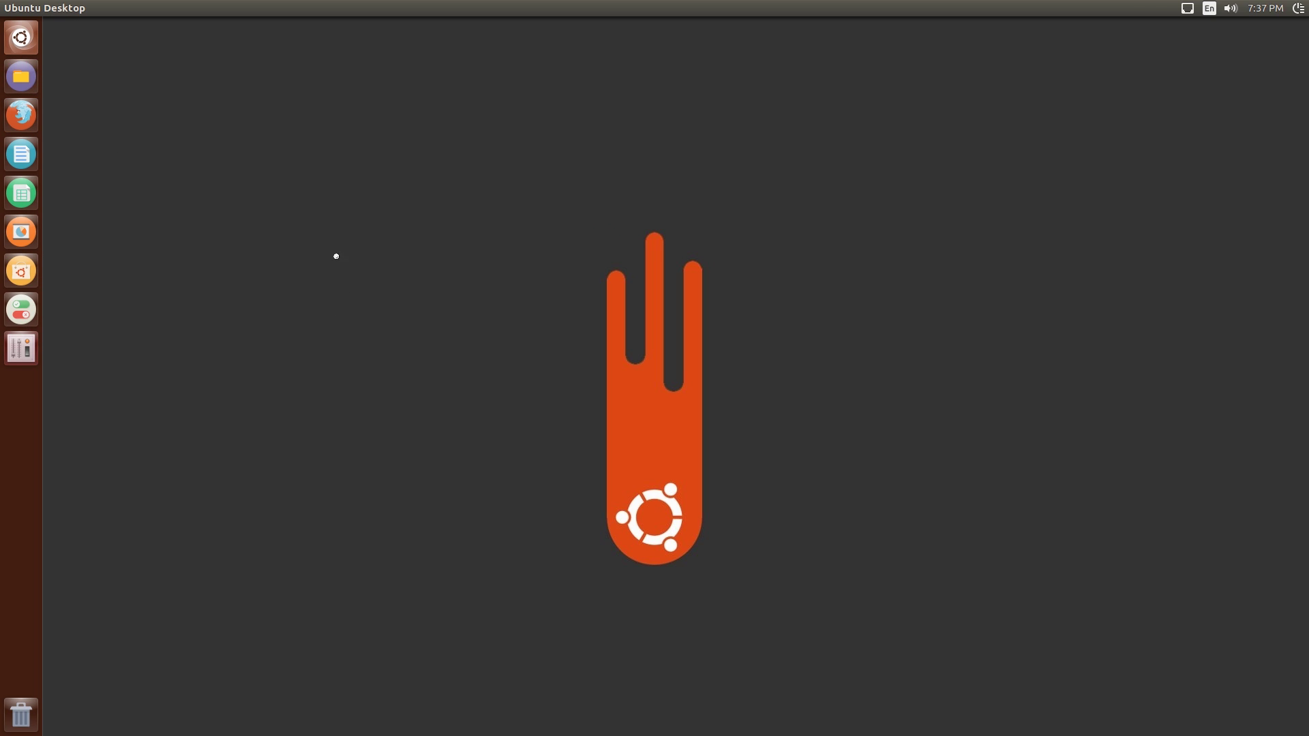
pyautogui.moveTo(225, 24); pyautogui.dragTo(552, 125)
pyautogui.click(449, 409)
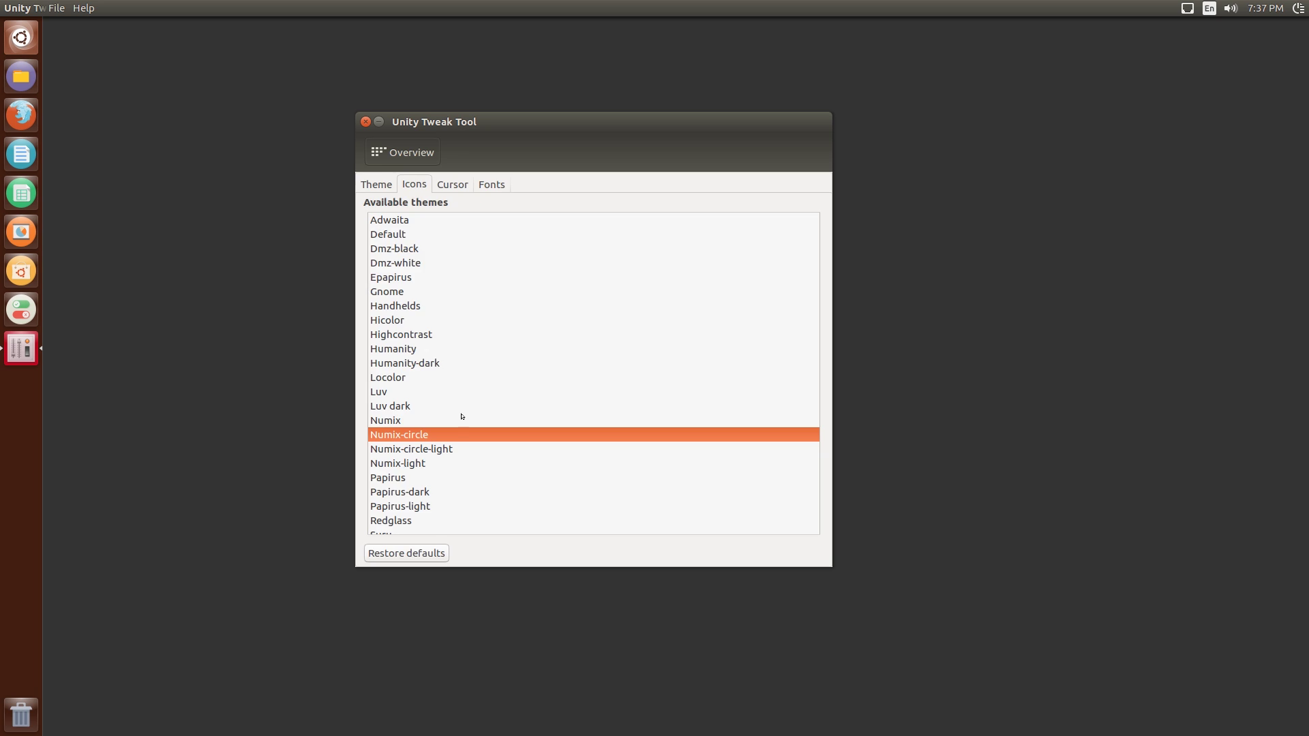
pyautogui.click(378, 393)
pyautogui.press('Down')
pyautogui.press('Up')
pyautogui.click(381, 407)
pyautogui.click(379, 392)
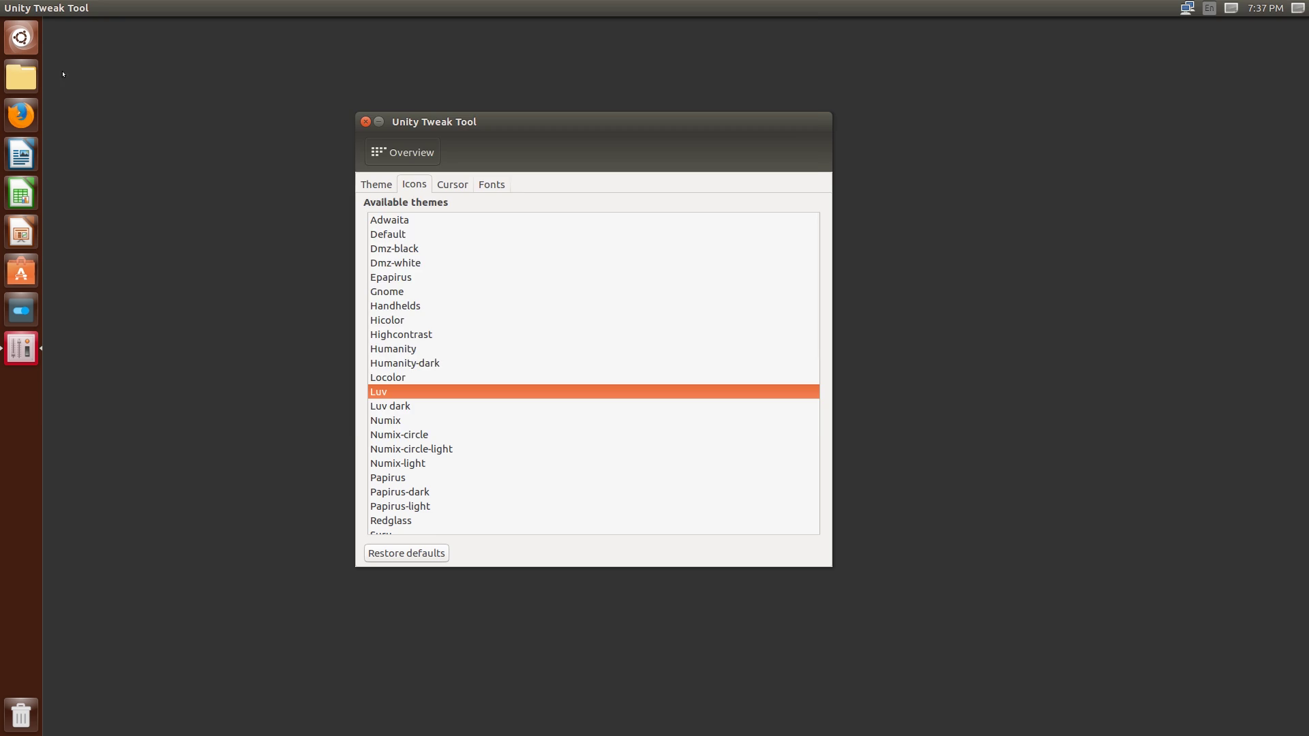
pyautogui.press('super')
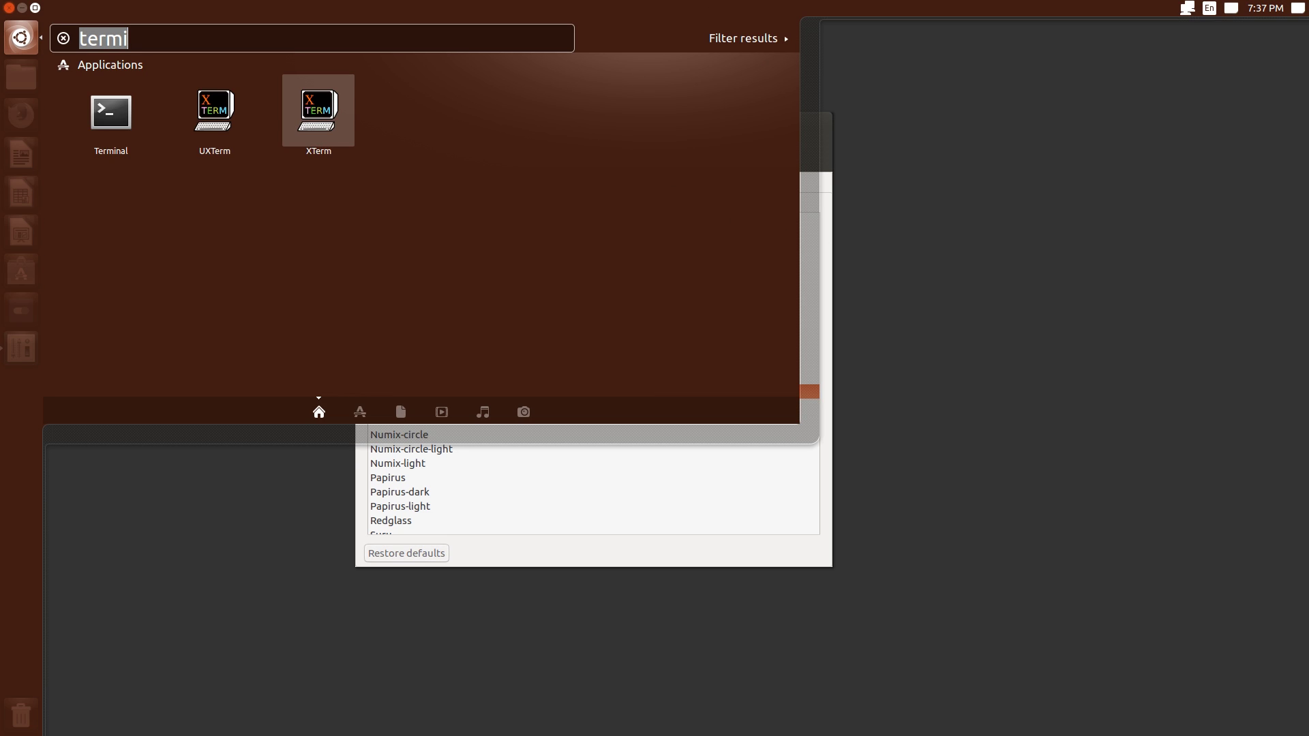